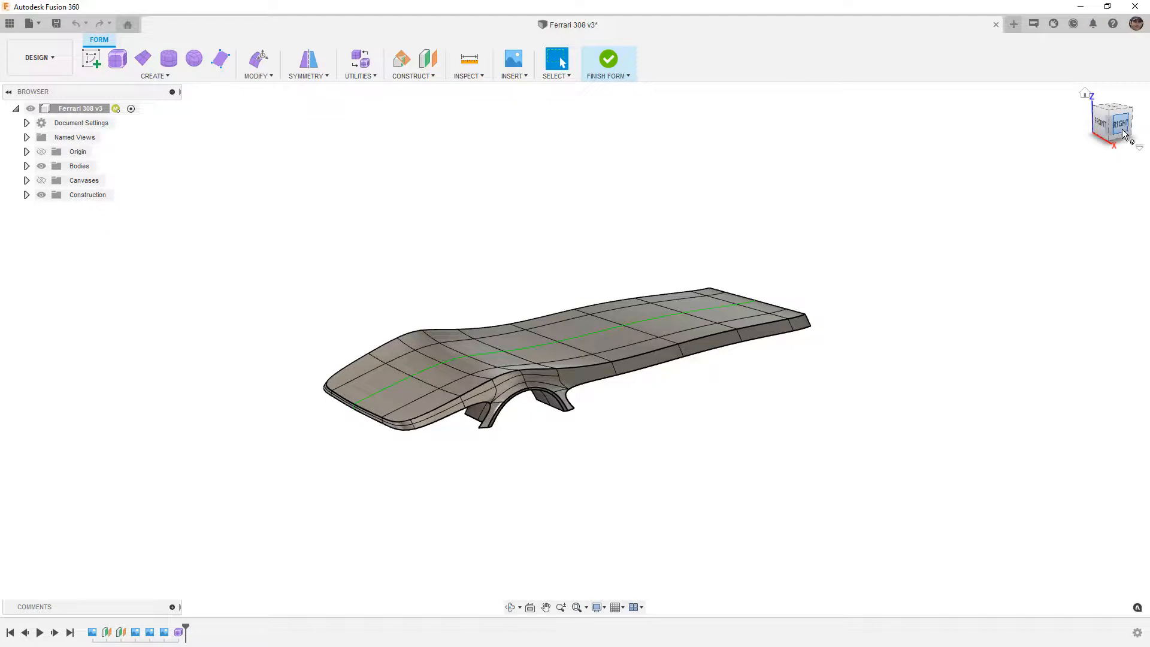
Switch the body to box display in the right view and show the canvases, opening the front wheel arch's forward edge in Edit Form.
click(1121, 129)
scroll(385, 376, up, 5)
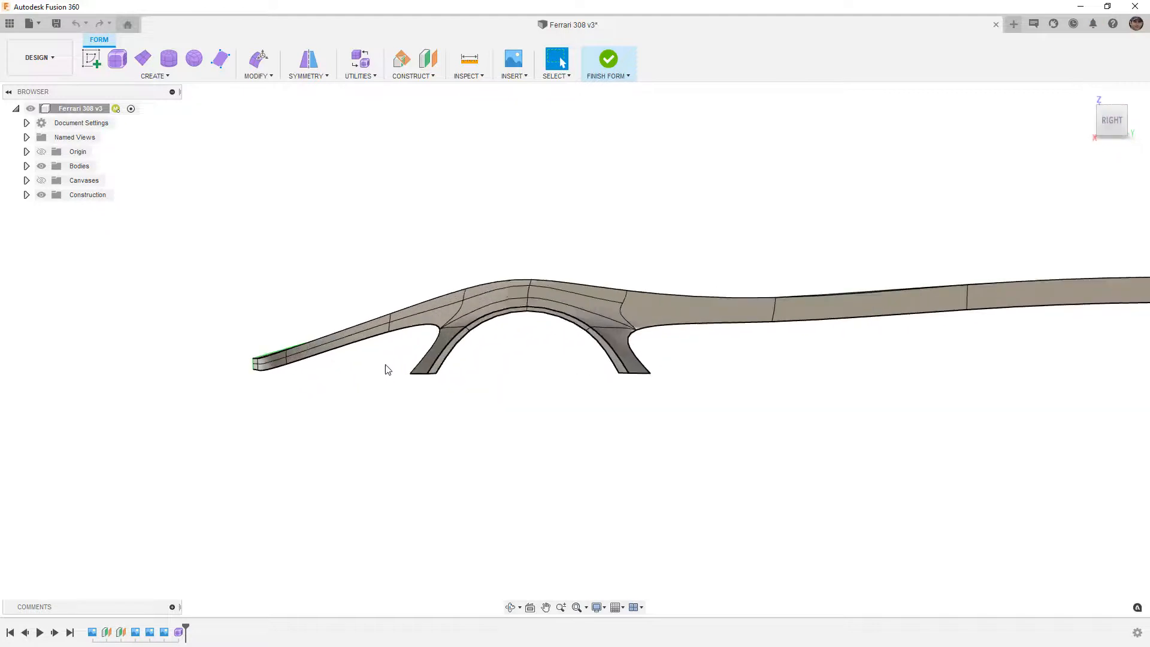
click(443, 346)
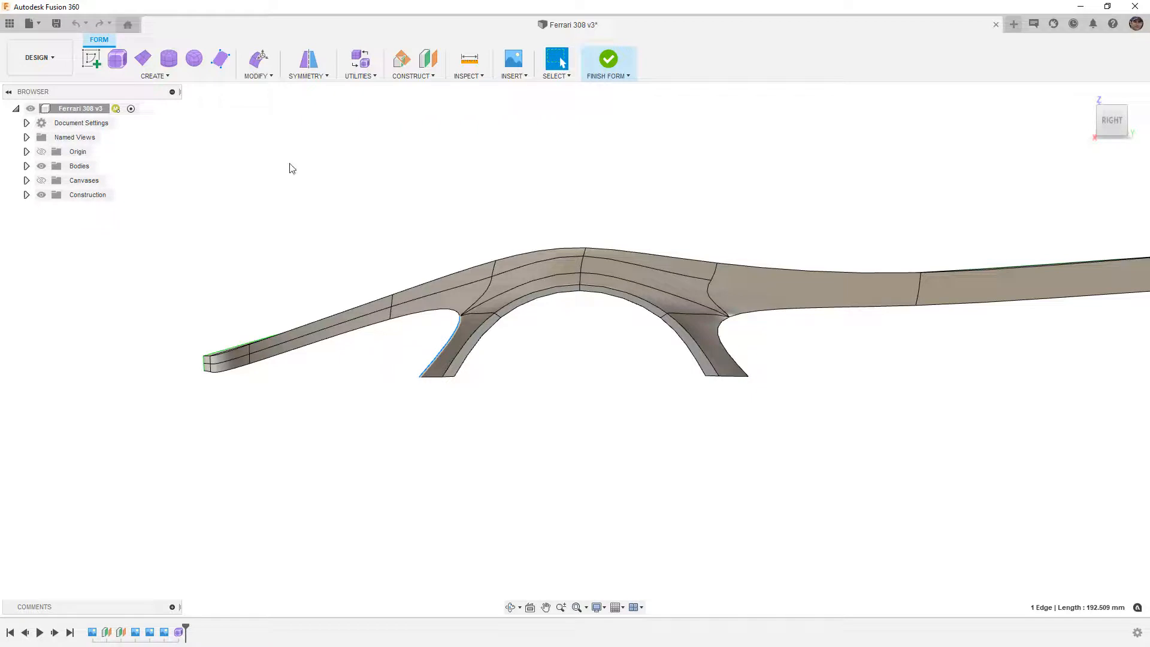
key(ctrl+1)
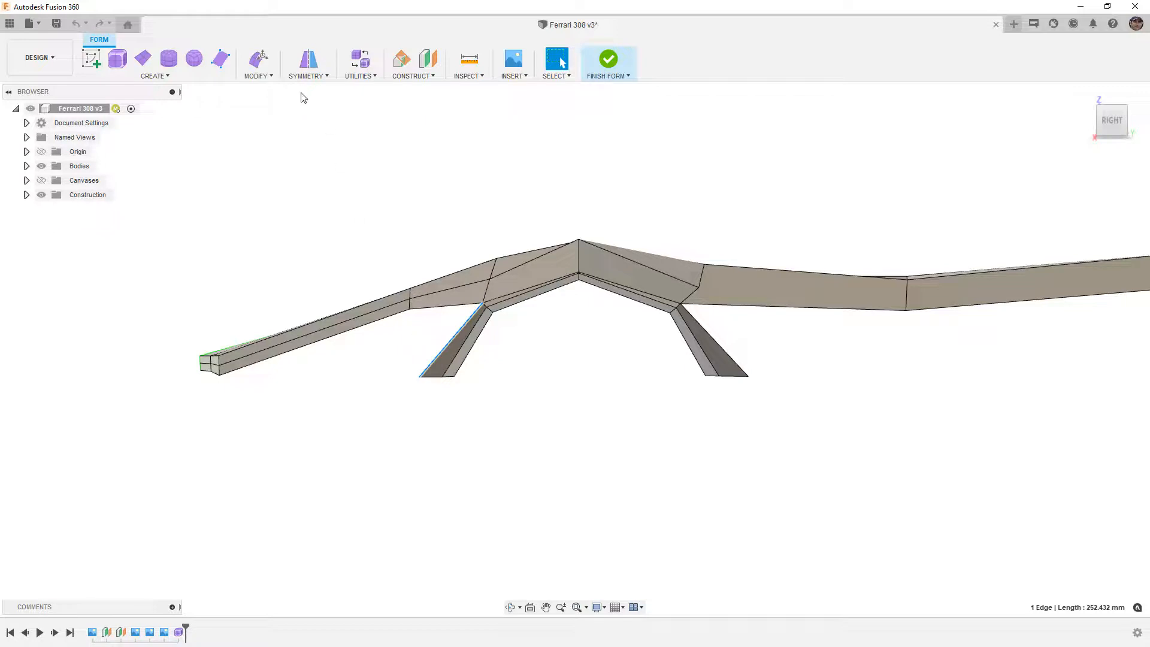
click(257, 59)
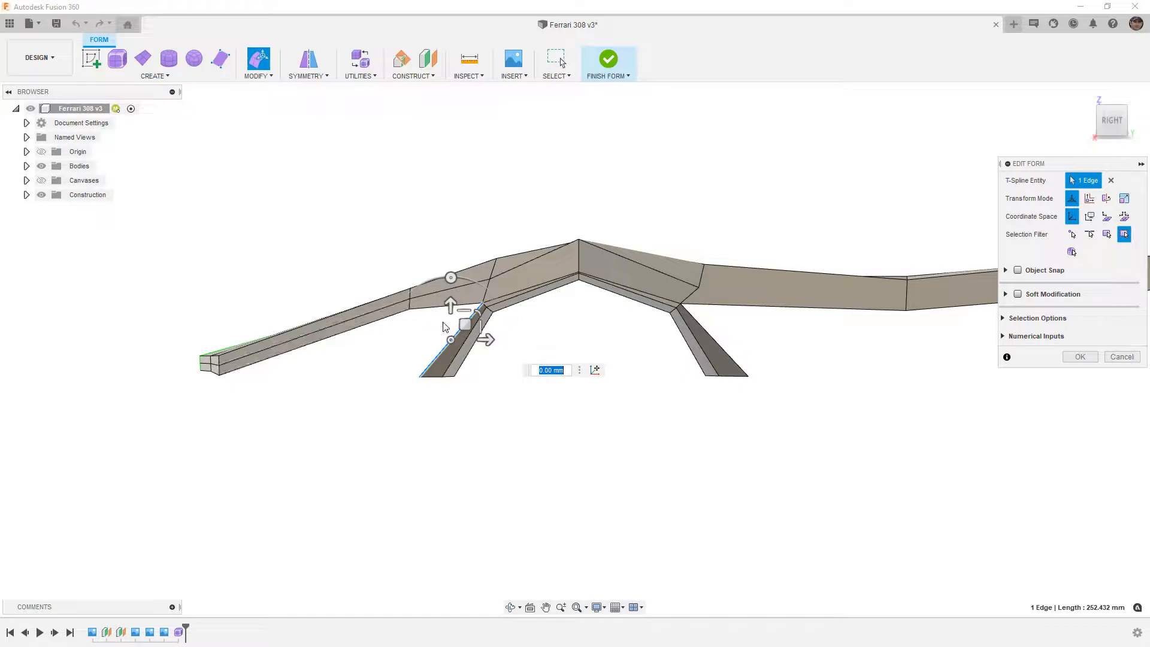
click(41, 180)
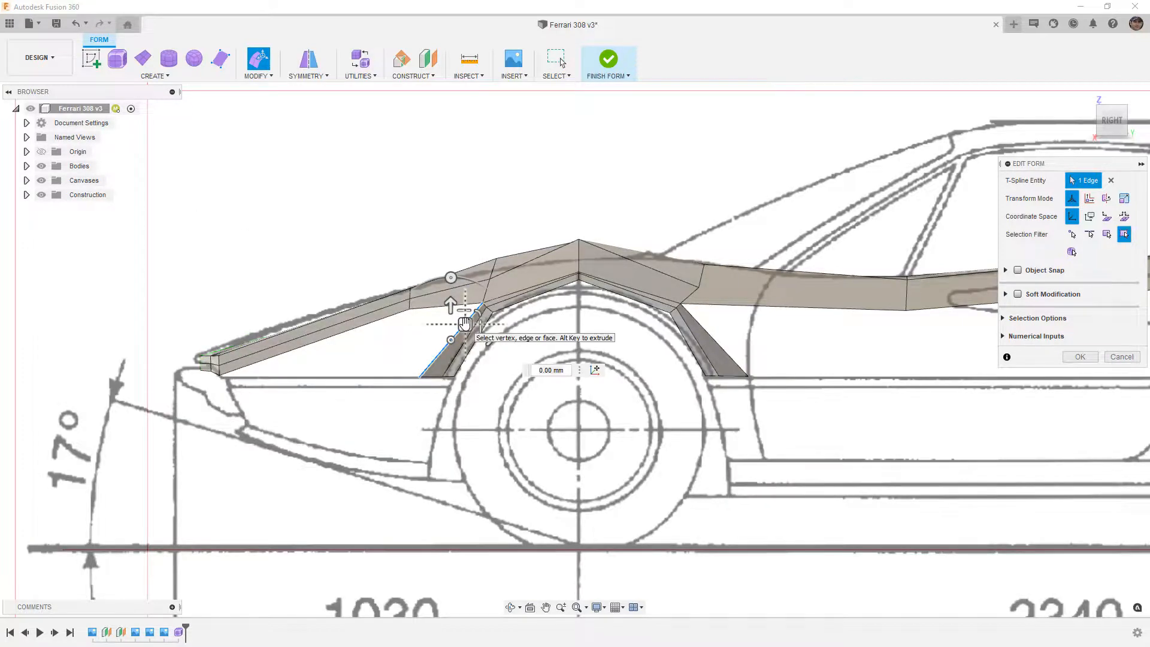
Extrude the wheel arch's forward edge toward the nose and move its new lower vertex about 85 mm back and 17 mm up.
drag(464, 324, 391, 331)
click(360, 394)
drag(347, 385, 393, 362)
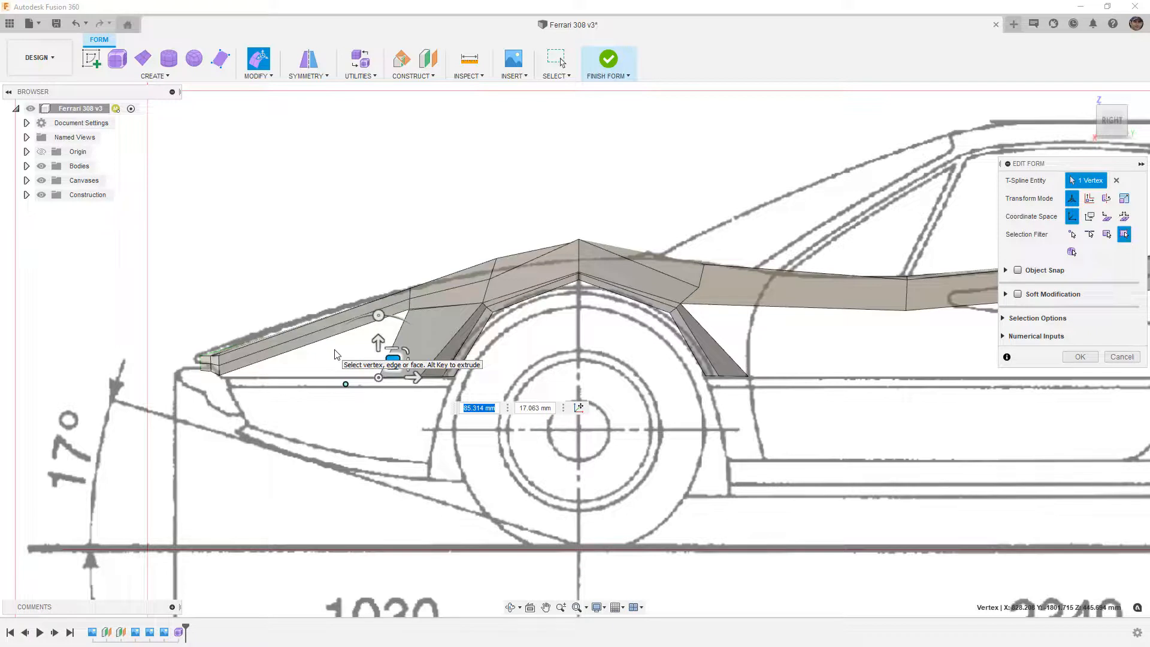
Extrude the panel's front edge about 489 mm forward and 172 mm down to the nose, and raise its lower vertex about 152 mm.
scroll(413, 299, up, 3)
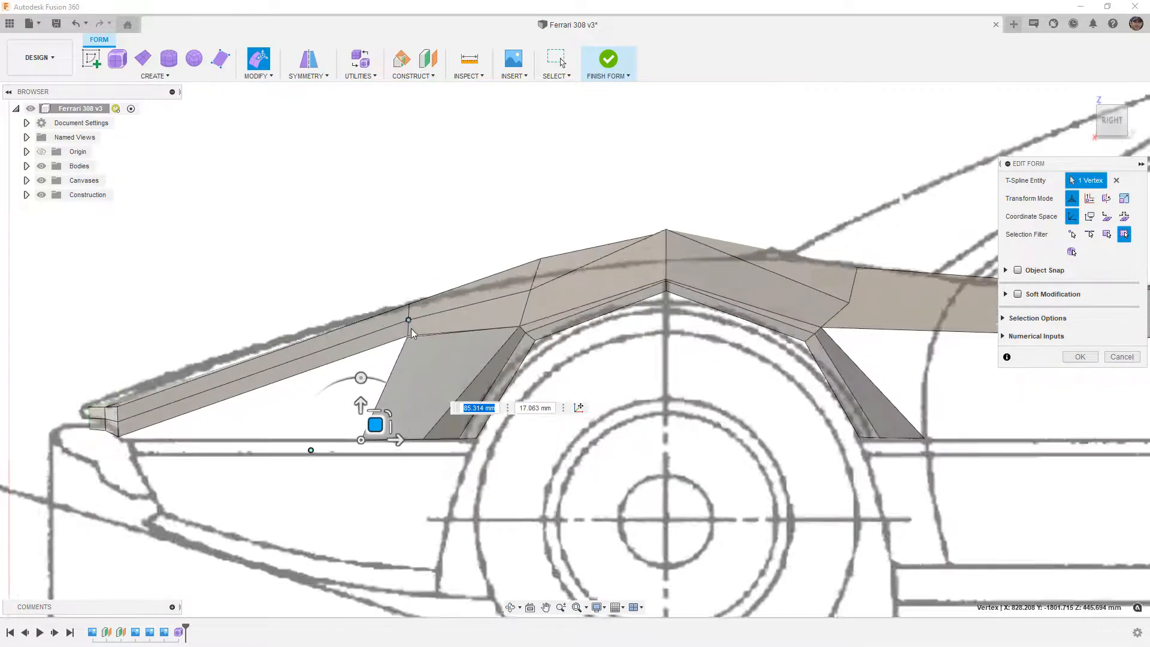
scroll(410, 333, up, 3)
scroll(407, 351, down, 1)
scroll(407, 351, down, 1)
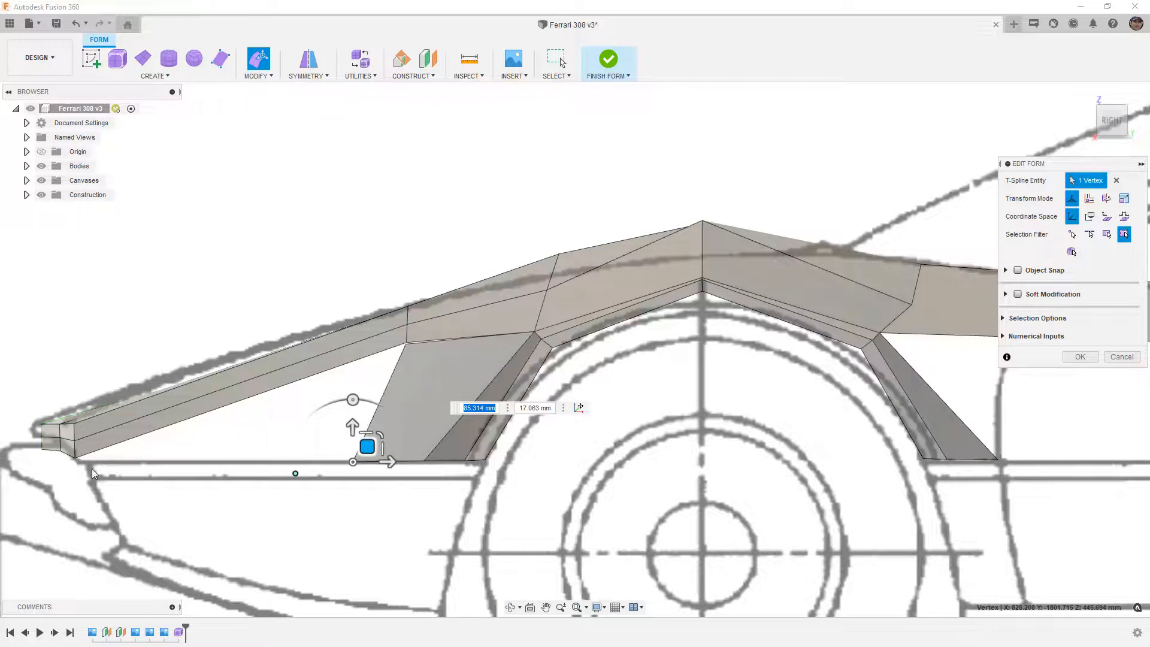
click(389, 382)
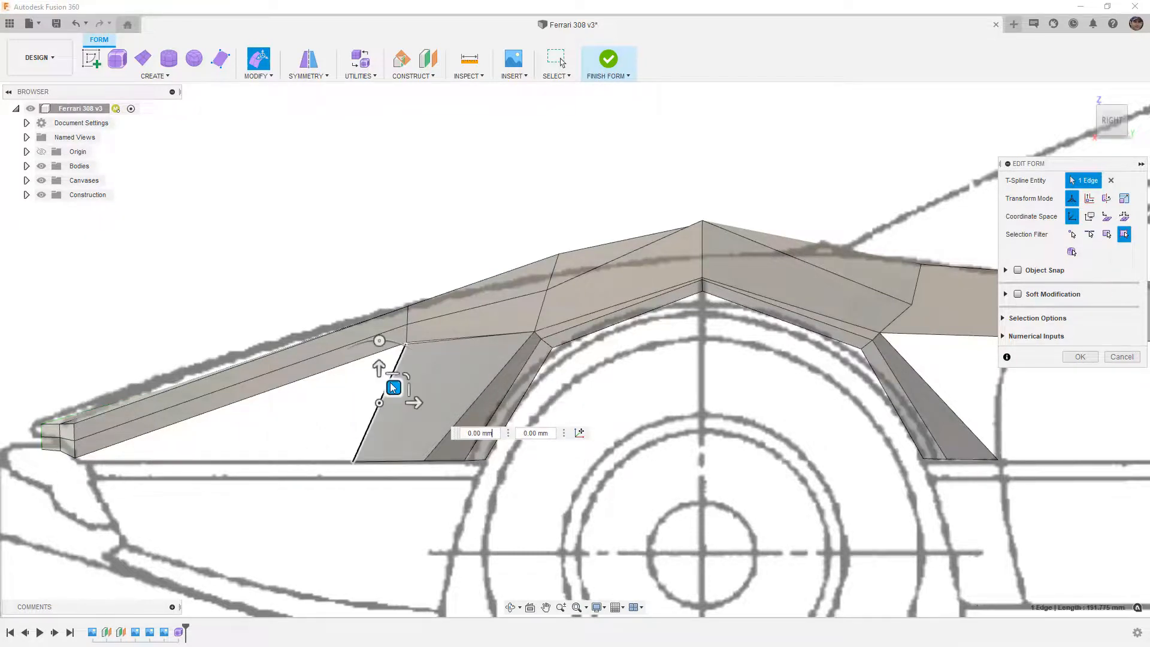
drag(393, 386, 64, 503)
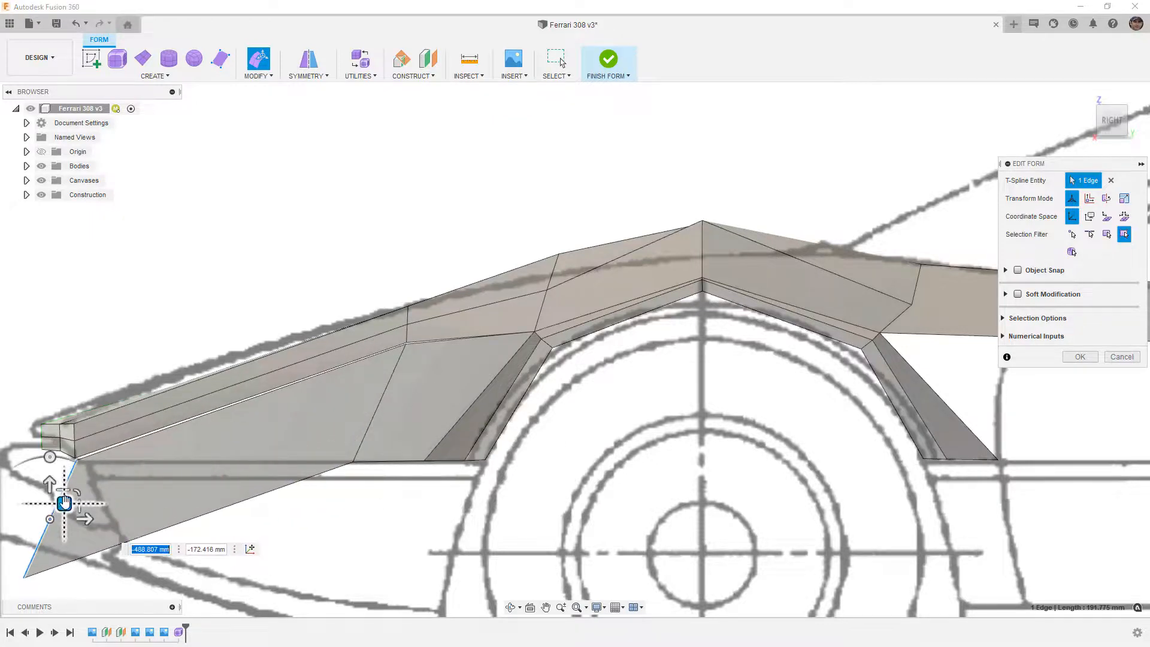
click(23, 578)
drag(42, 552, 81, 460)
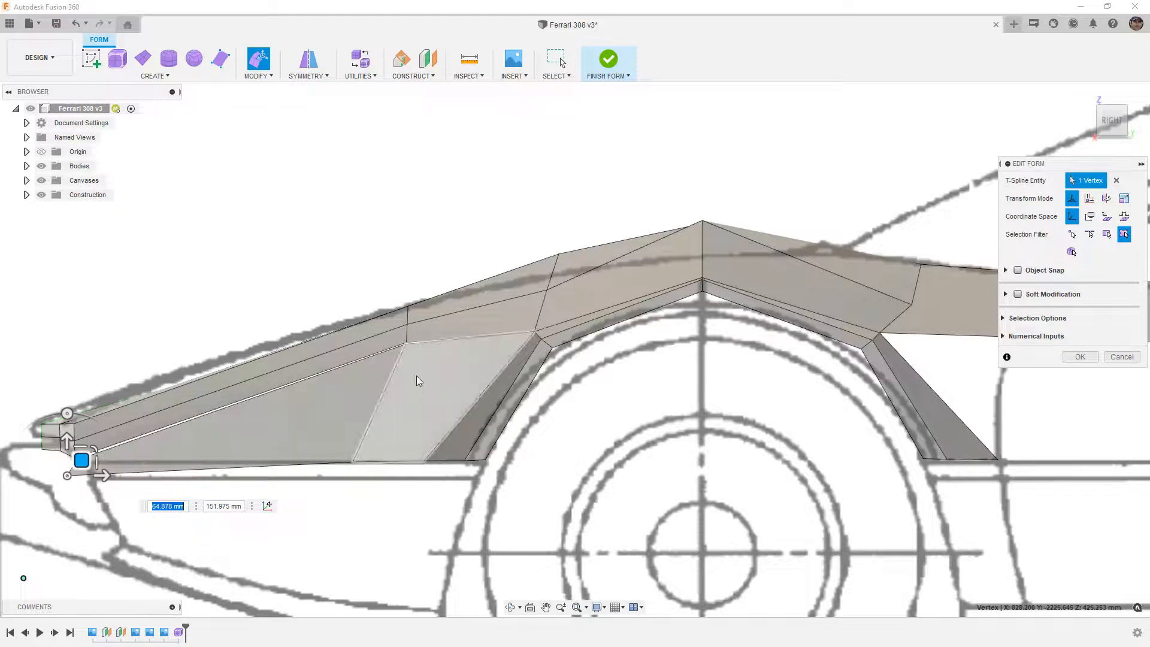
Weld the side panel's upper vertices to the matching hood vertices at the fender bend and at the nose.
click(435, 219)
click(258, 75)
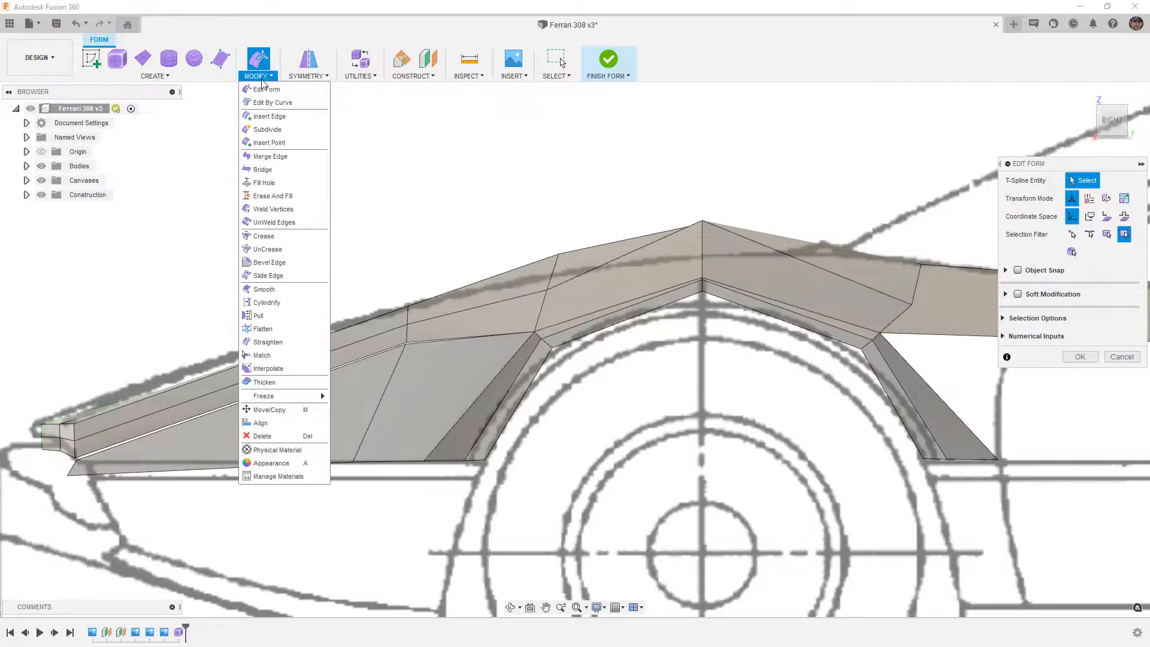
click(276, 210)
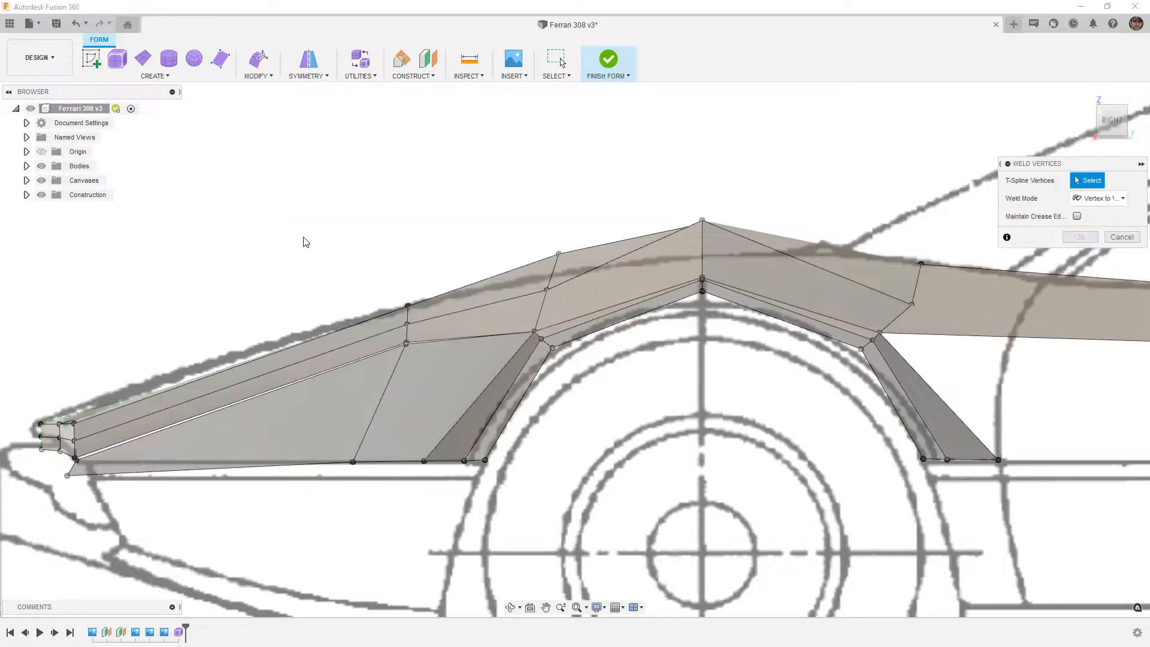
scroll(422, 357, up, 3)
scroll(422, 351, up, 3)
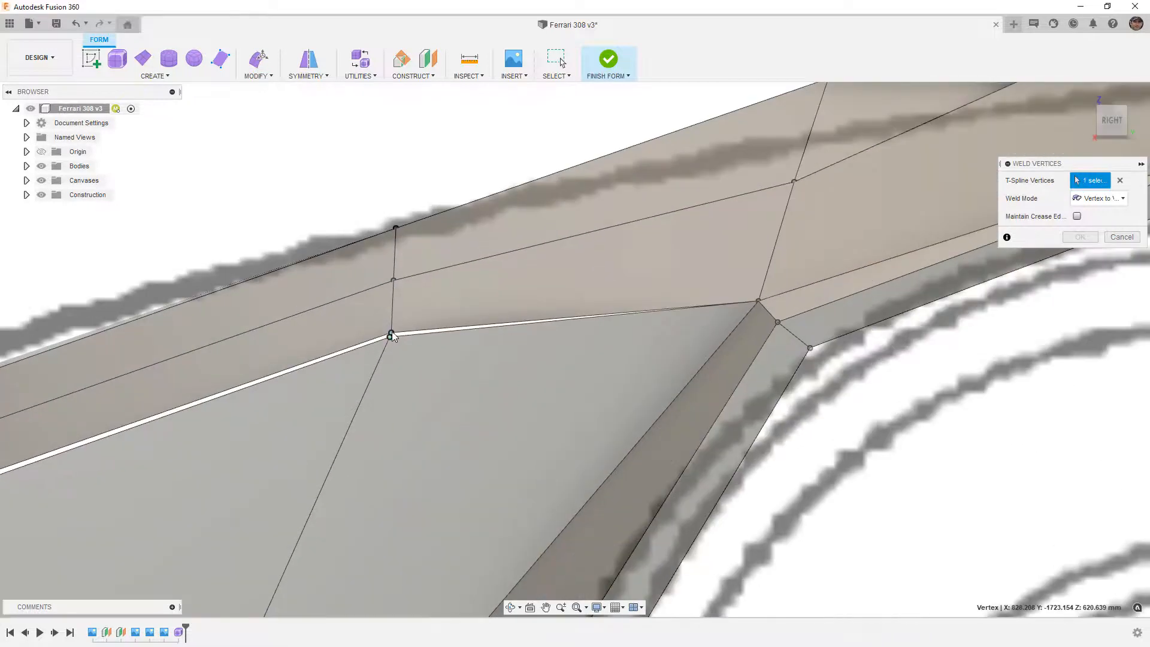
click(392, 332)
scroll(606, 327, down, 5)
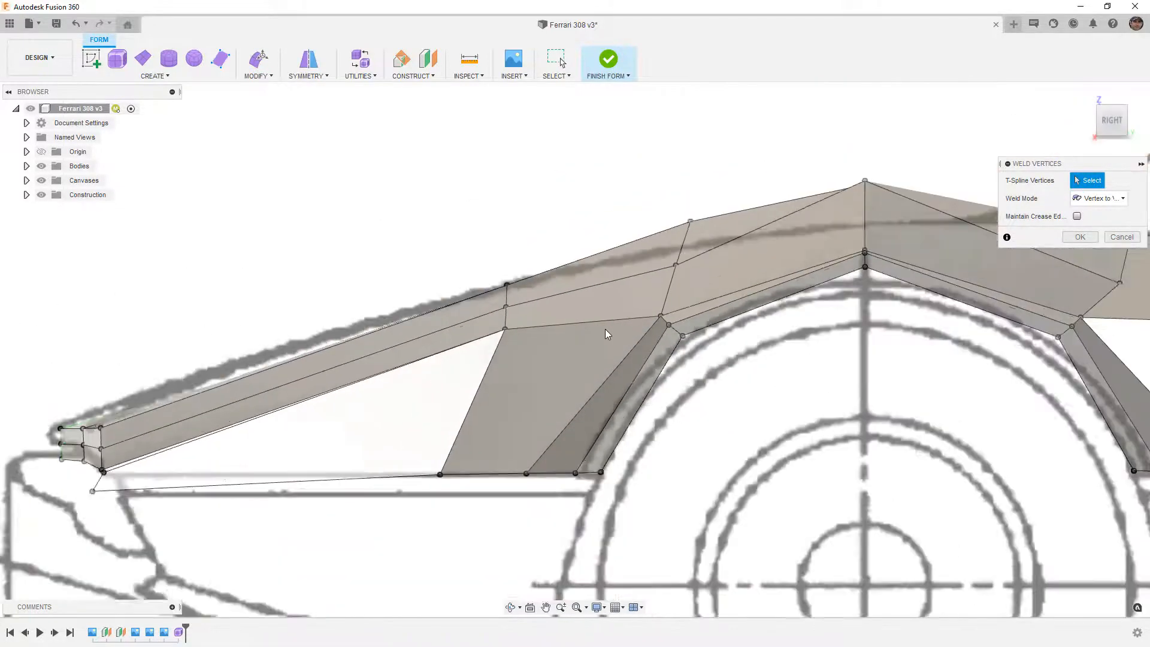
scroll(191, 443, up, 6)
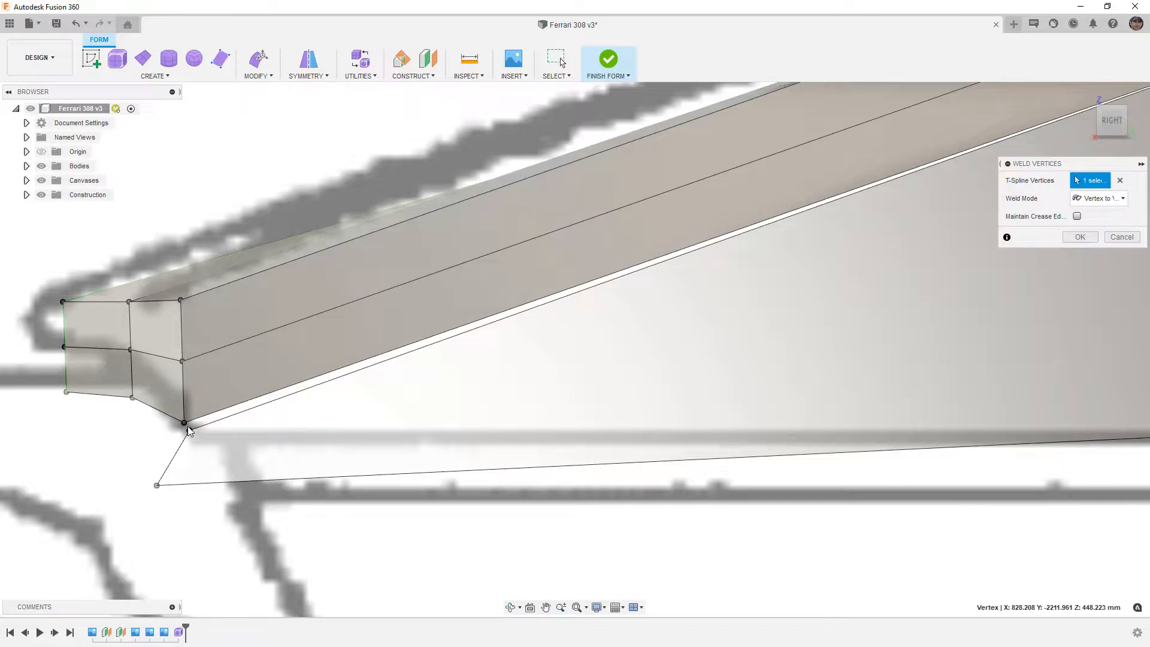
click(189, 430)
scroll(308, 405, down, 3)
scroll(308, 405, down, 3)
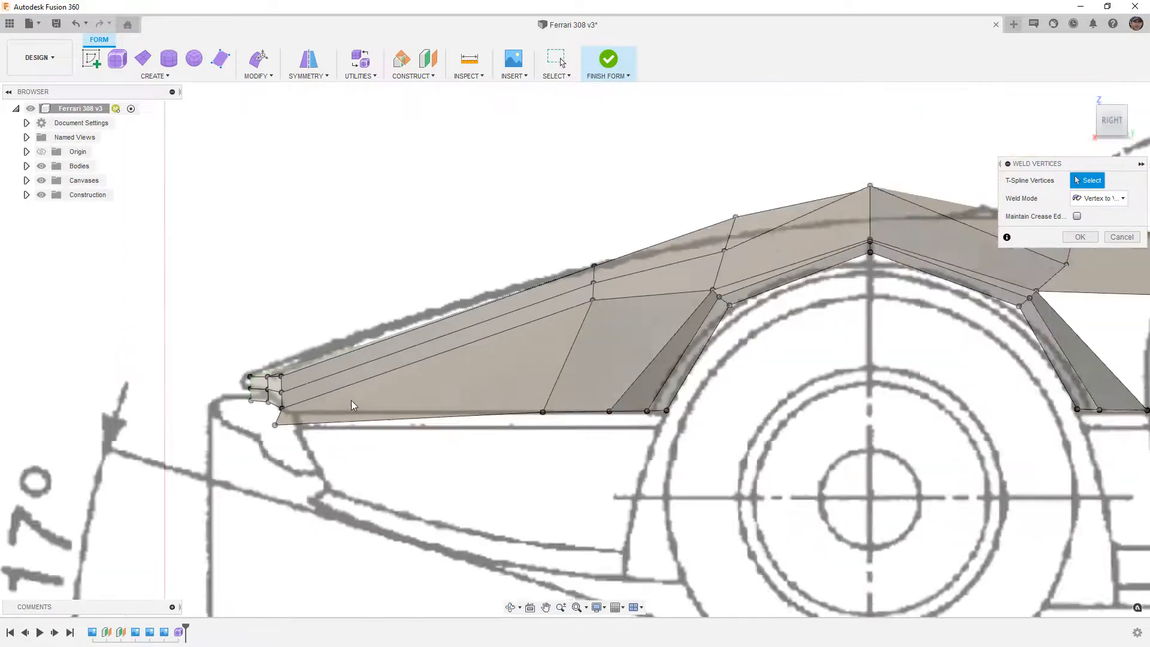
click(1080, 236)
Return the body to smooth display and hide the canvases.
shift+middle_drag(423, 380, 469, 386)
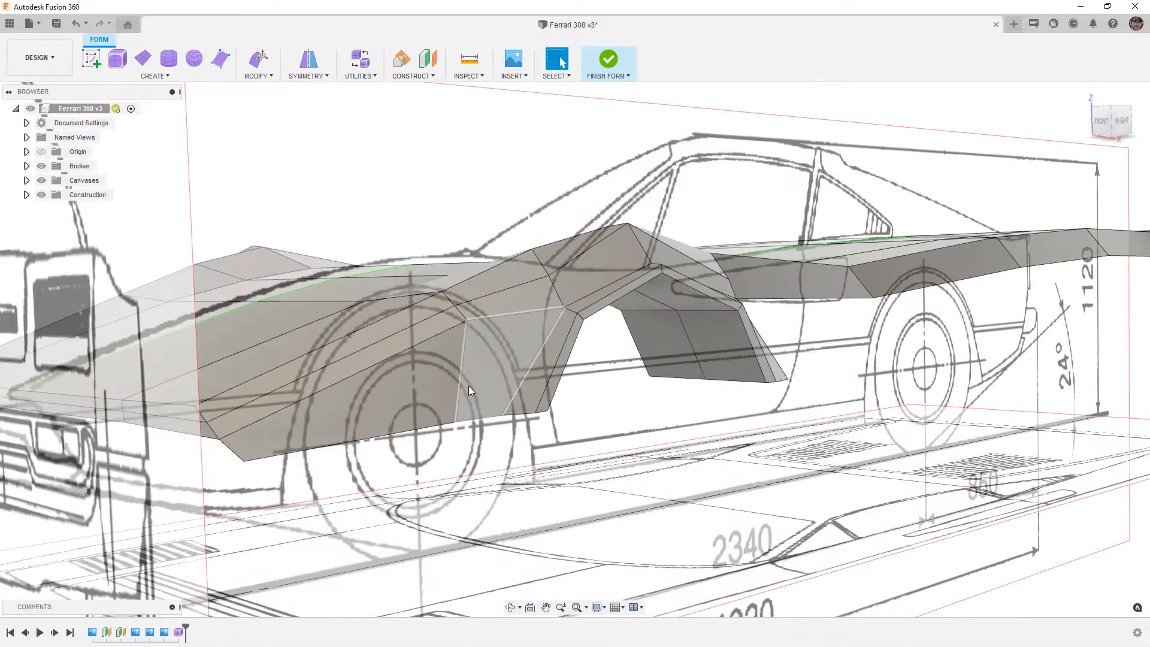
key(alt+3)
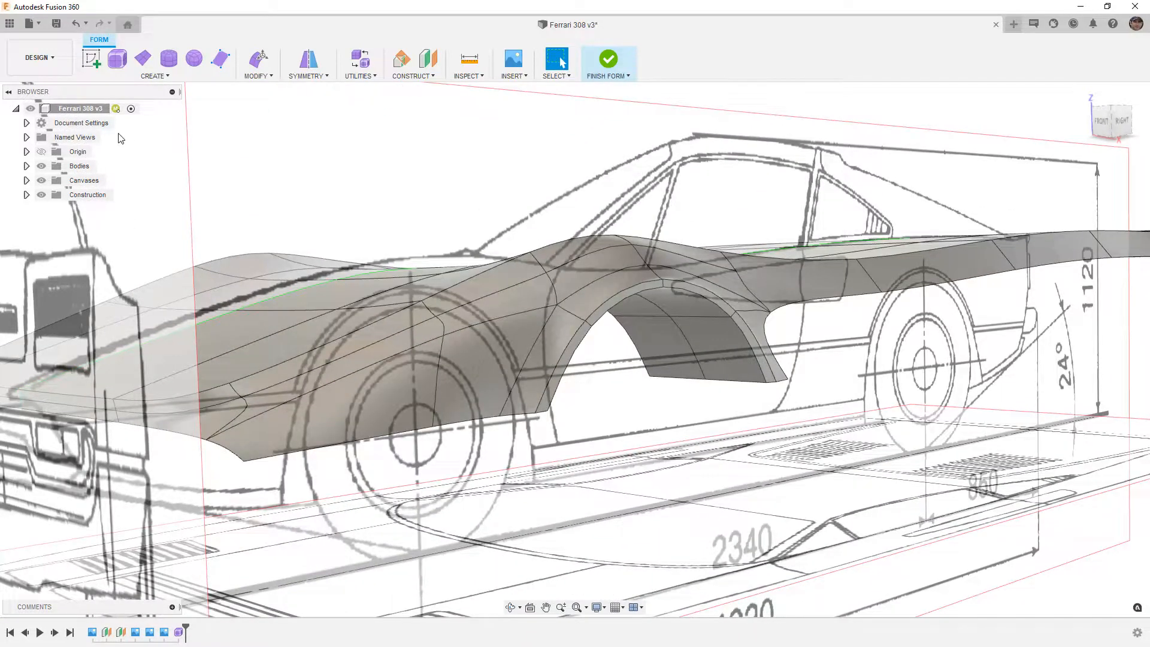
click(41, 180)
shift+middle_drag(388, 315, 461, 358)
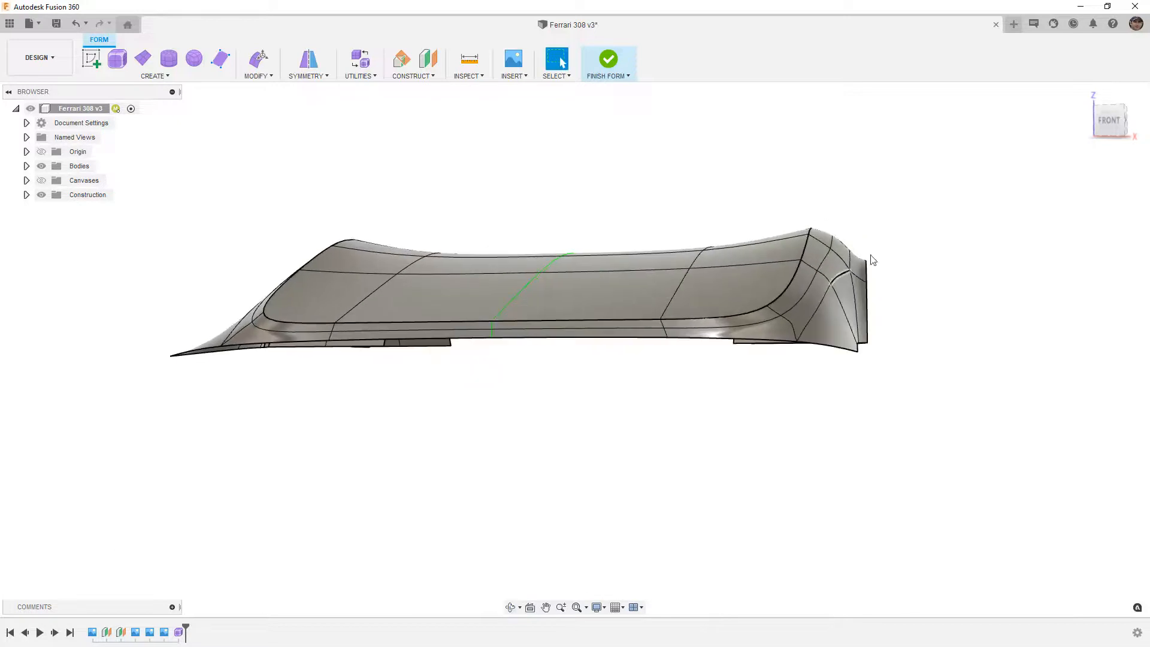
Examine the front fender corner's surface in the front view, shaded without edges, and restore the visible edges.
click(1105, 121)
scroll(850, 360, up, 5)
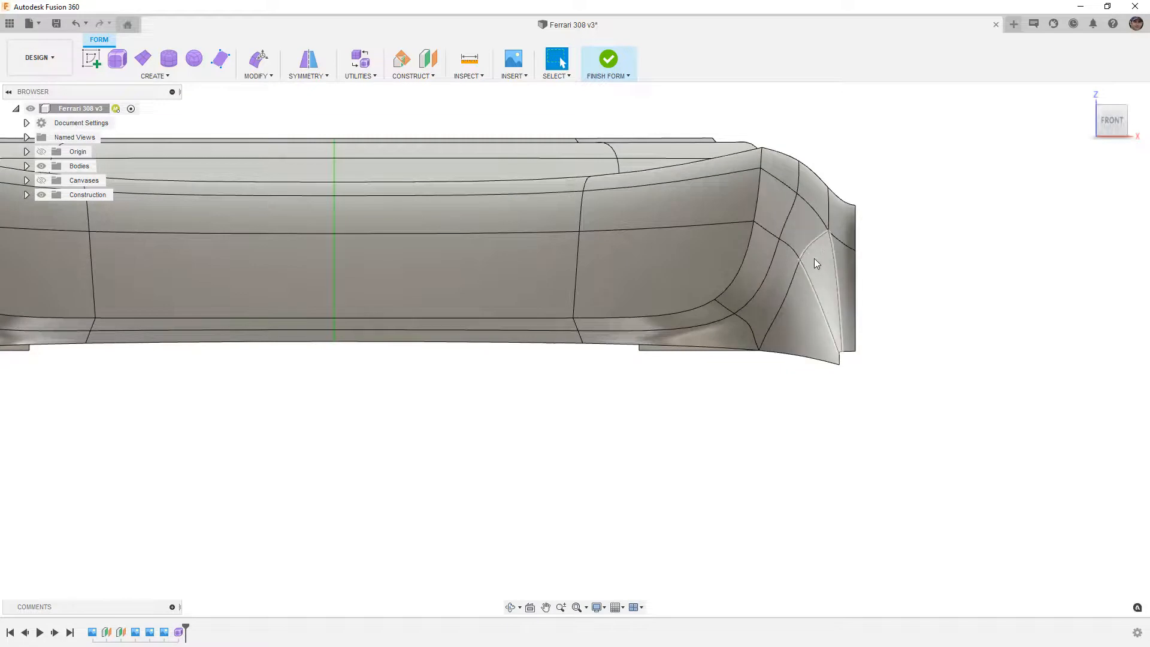
key(ctrl+4)
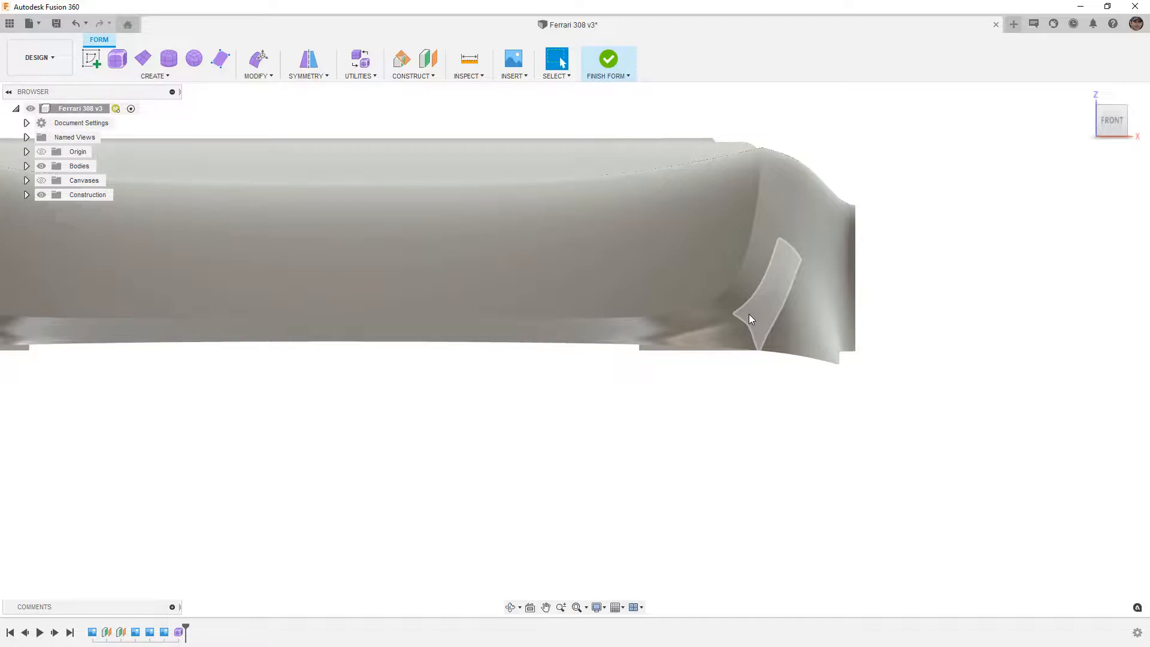
key(ctrl+6)
scroll(828, 358, down, 2)
shift+middle_drag(836, 380, 713, 431)
In box display from the front, move the fender corner's two inner vertices outward and down, the outer one about 24 mm and 44 mm.
click(631, 407)
key(ctrl+1)
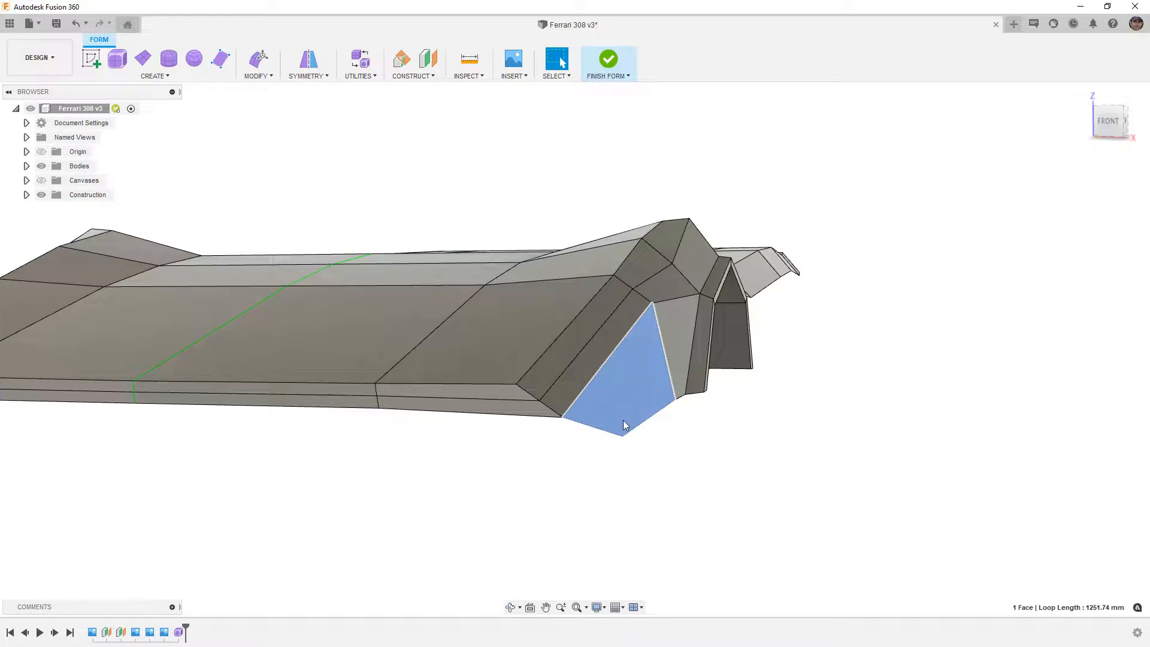
click(590, 427)
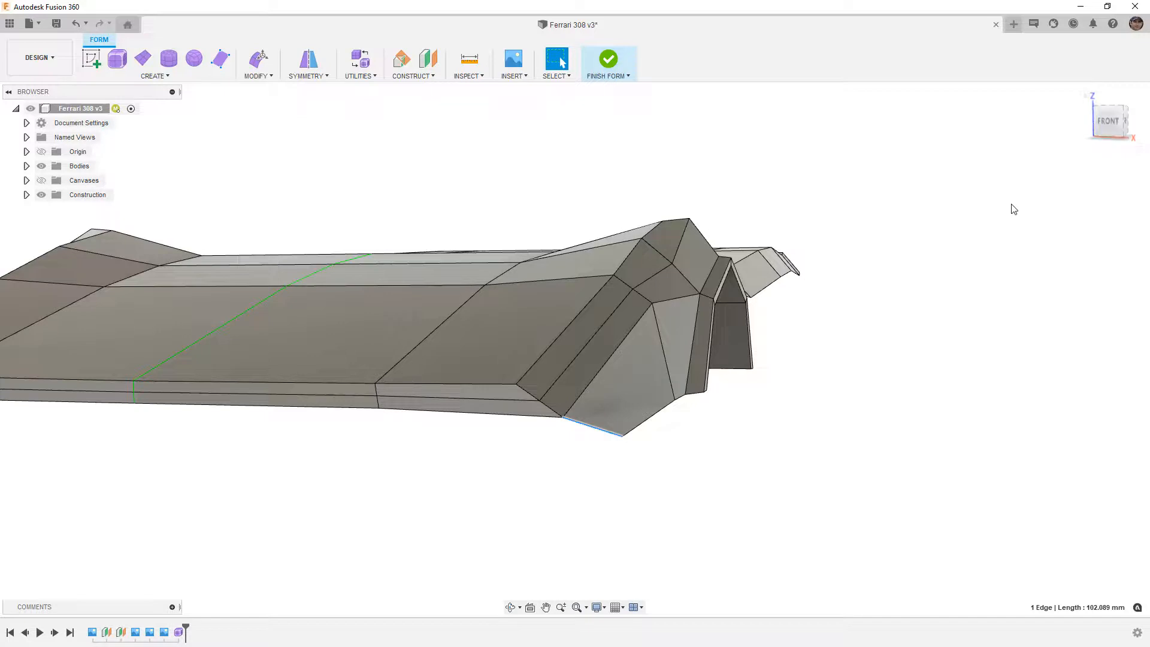
click(1108, 124)
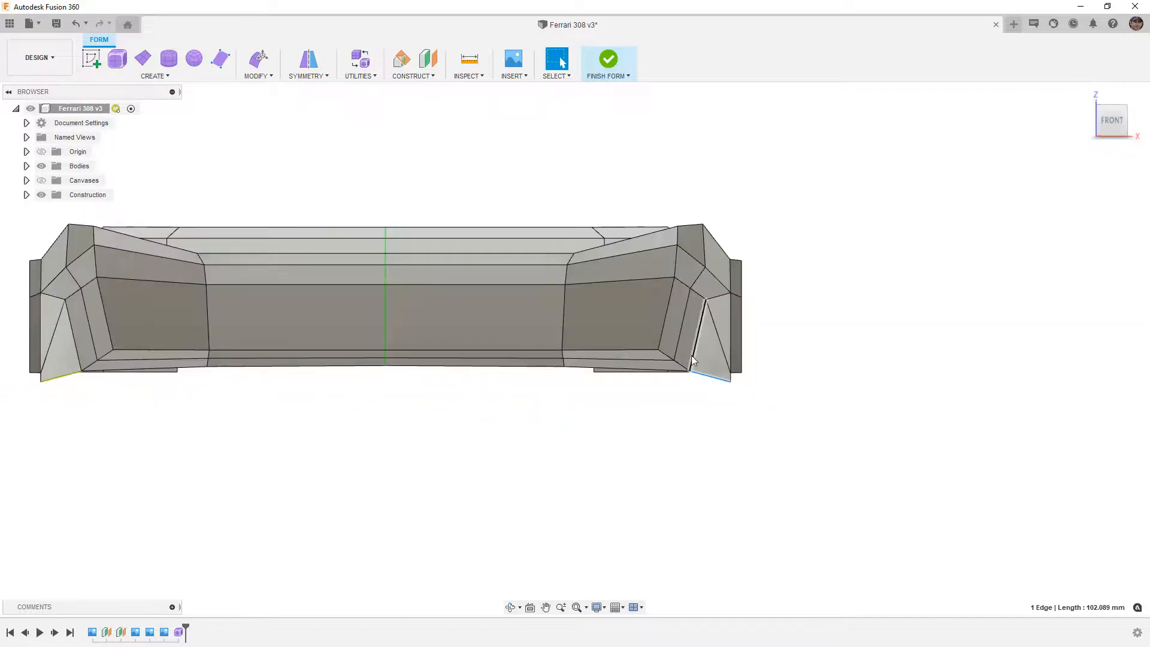
scroll(663, 375, up, 5)
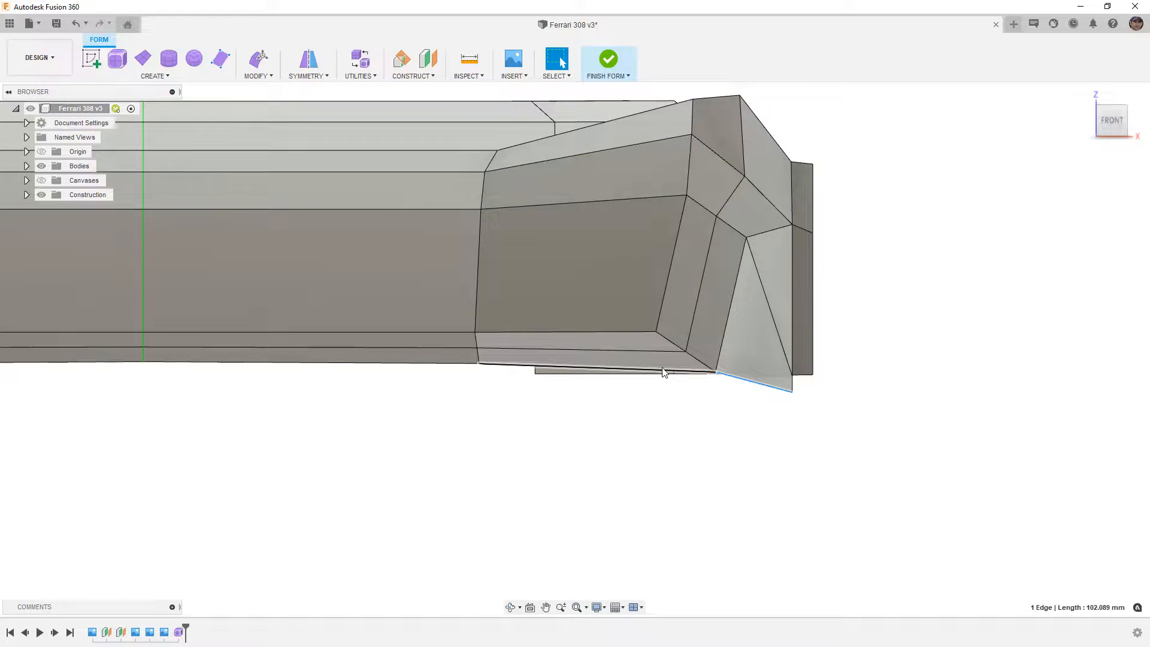
click(680, 406)
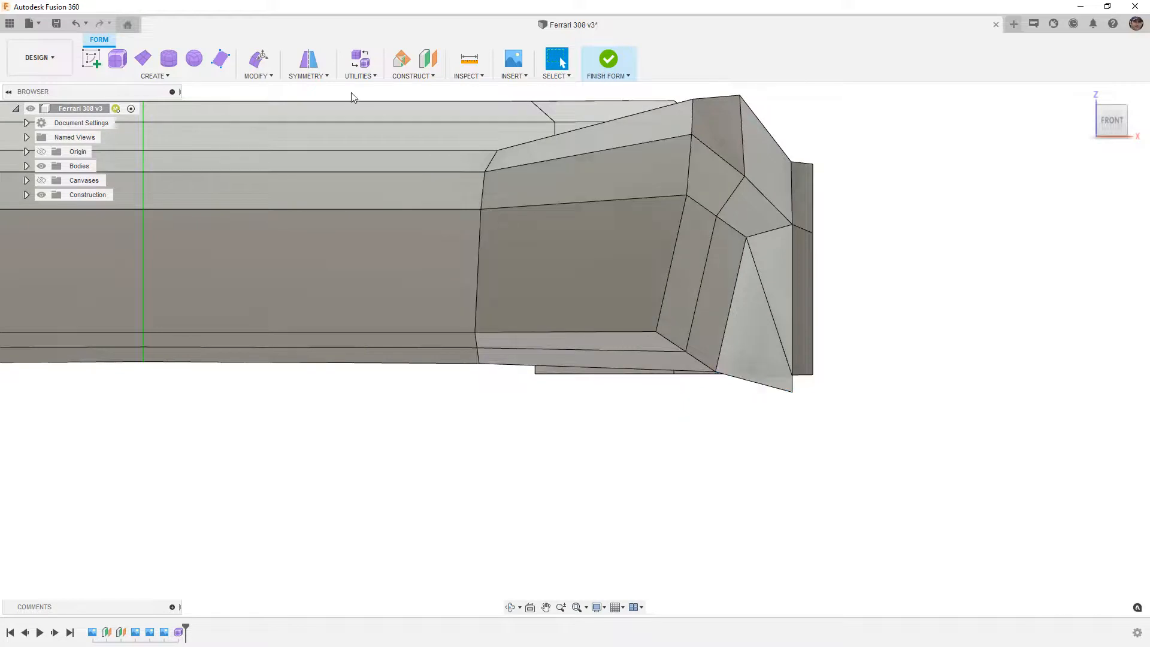
click(257, 60)
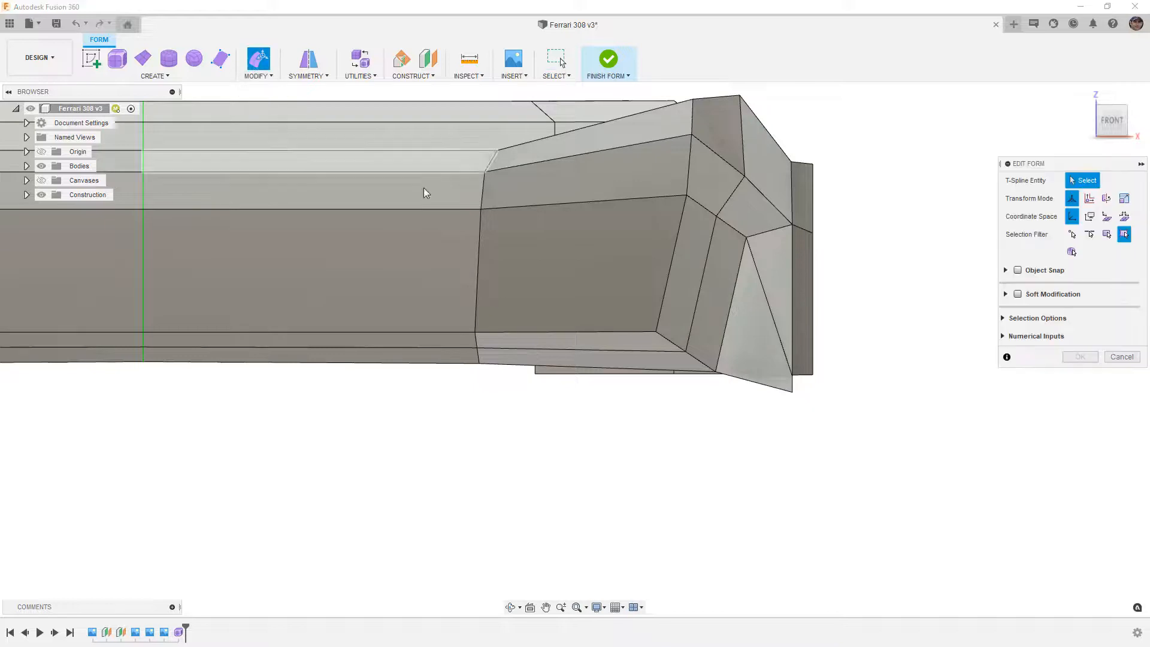
click(717, 216)
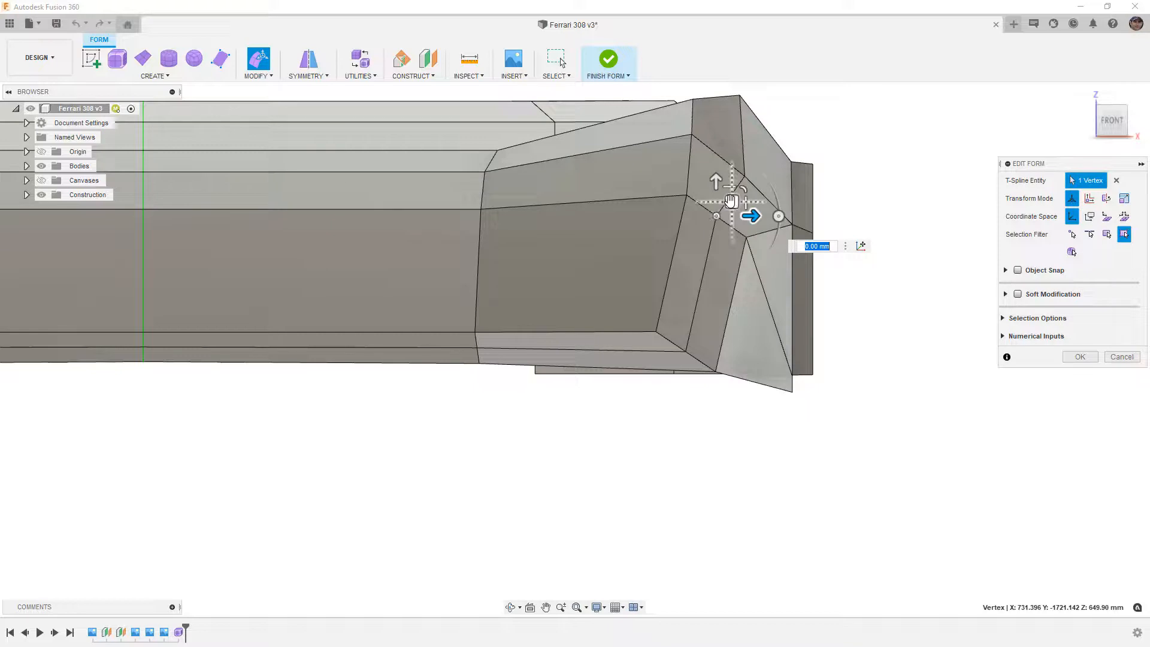
drag(732, 202, 780, 257)
click(852, 315)
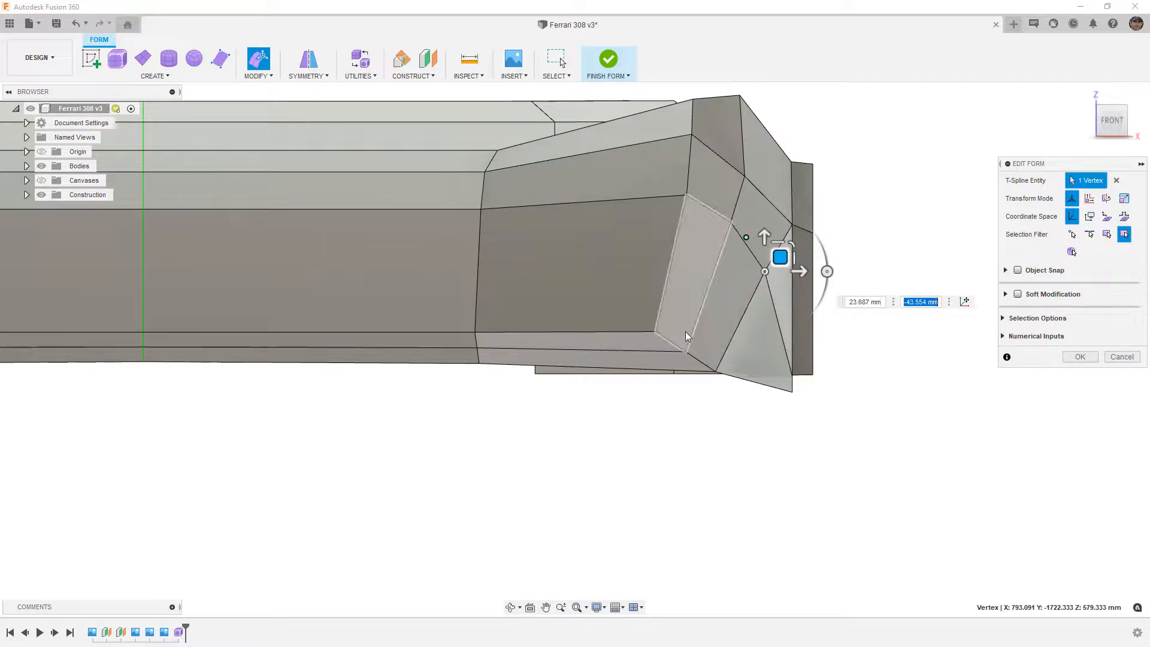
Move the vertices at the nose's lower corner inward, and shift the side panel's bottom front vertex inward and slightly down.
click(685, 349)
drag(700, 337, 676, 354)
click(780, 428)
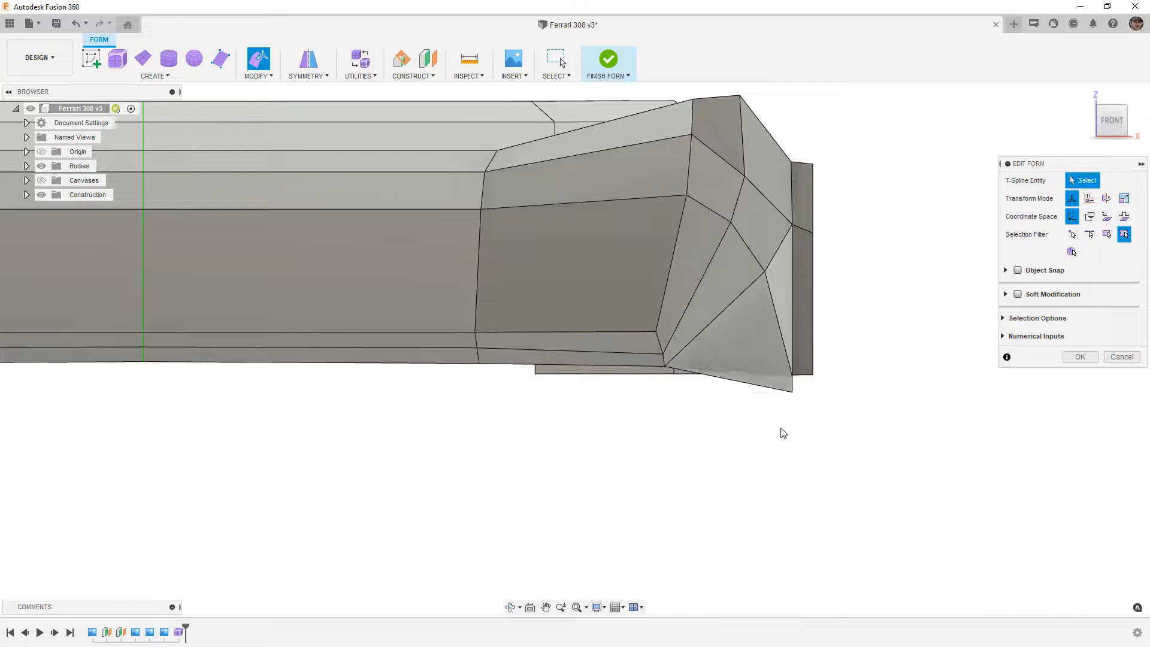
click(793, 392)
drag(805, 382, 775, 393)
Extrude the side panel's bottom front edge inward under the nose in two sections reaching almost to the centreline.
click(715, 389)
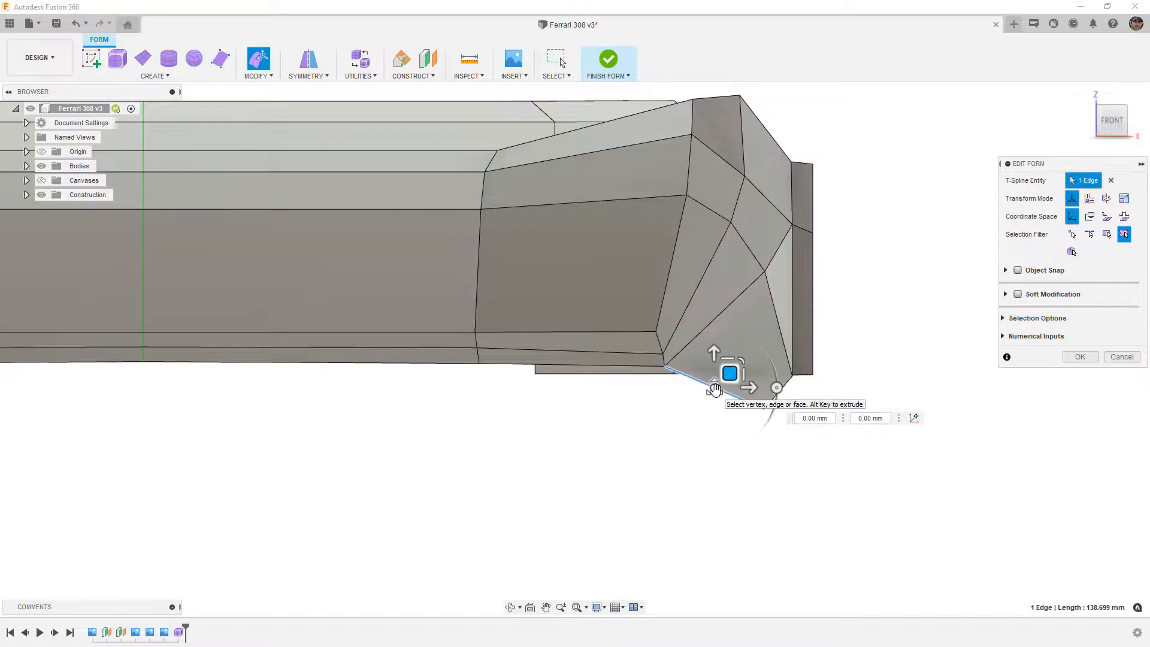
drag(729, 375, 216, 375)
click(474, 469)
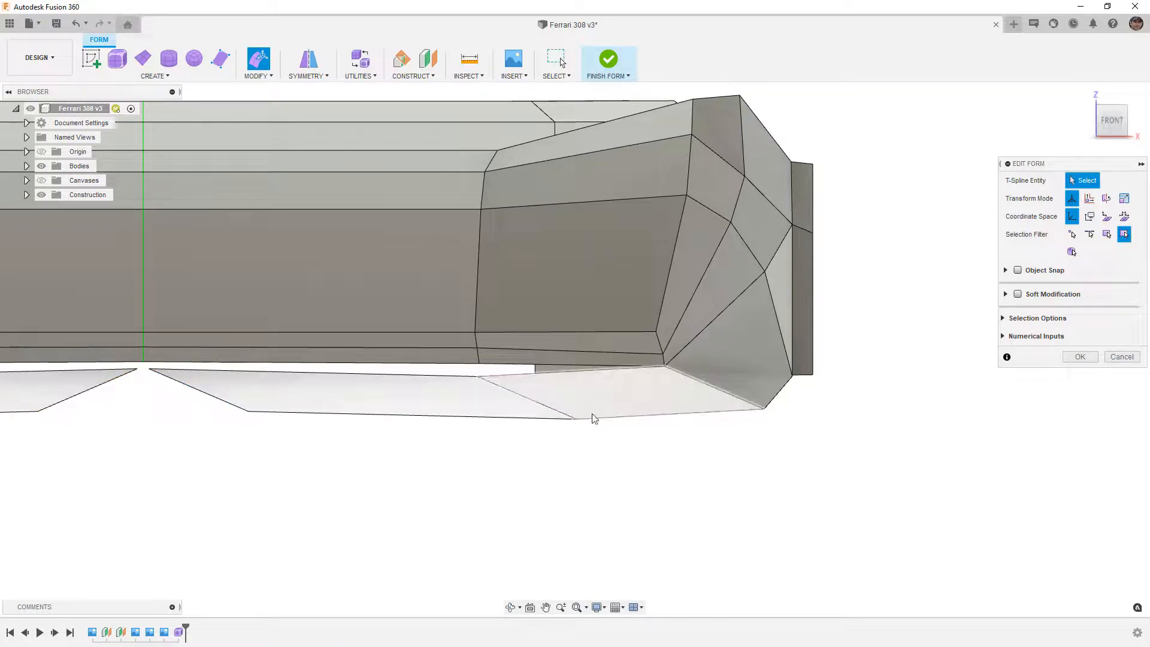
Weld the extruded strip's upper vertices to the nose's lower edge vertices and its two bottom vertices to each other at the centreline.
click(259, 75)
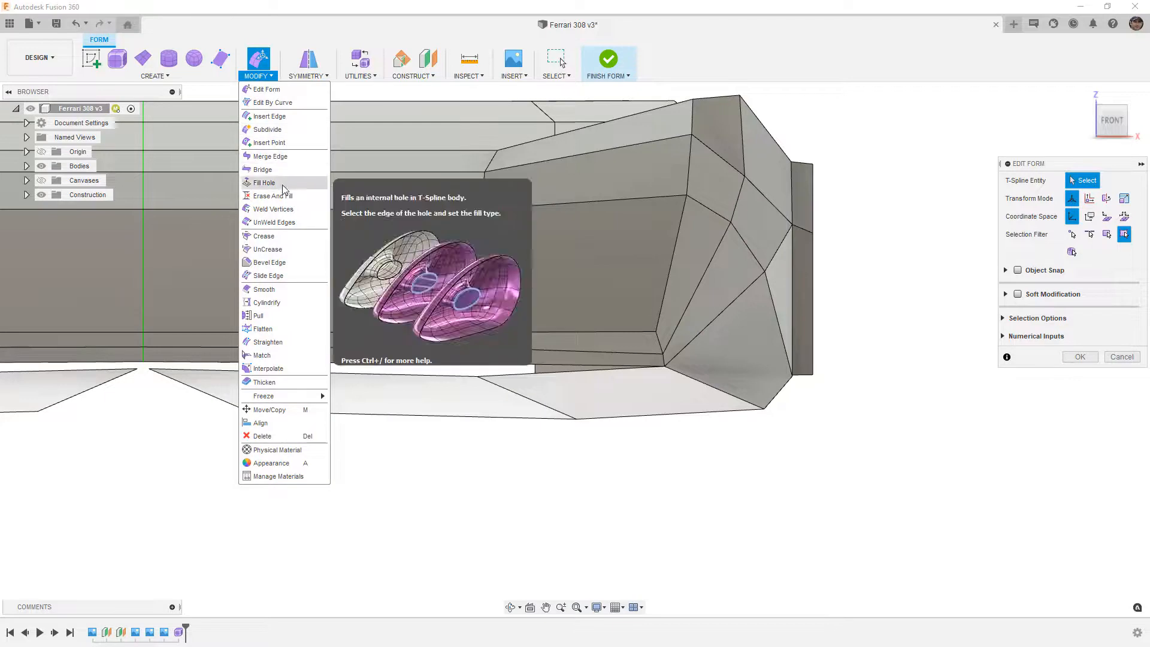
click(273, 209)
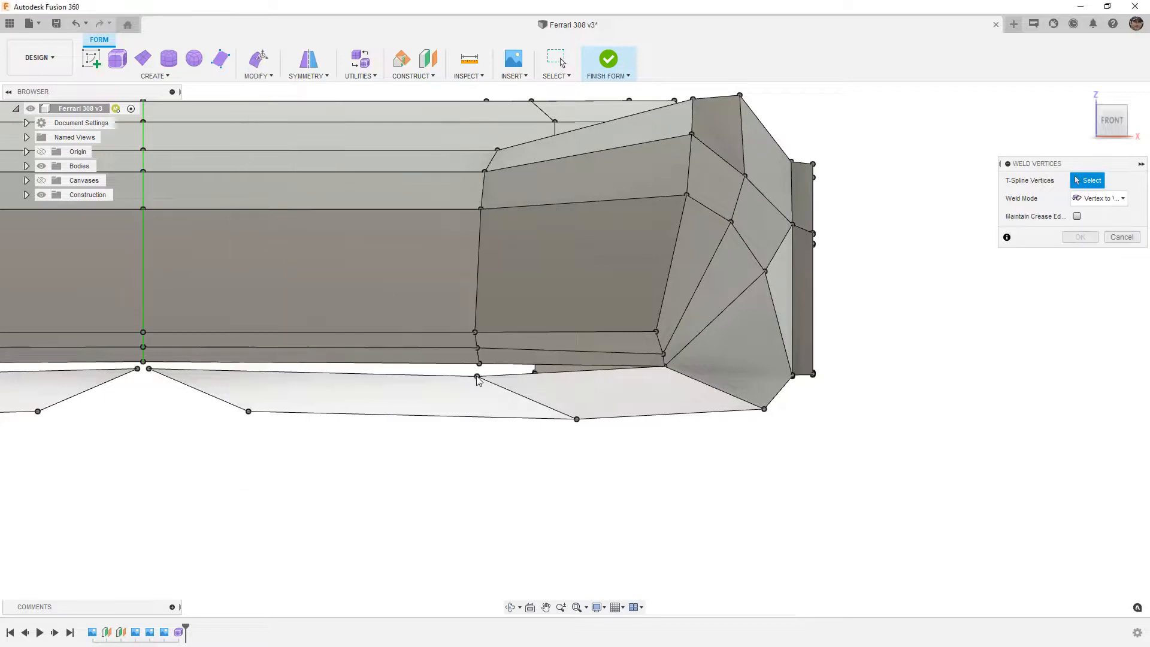
click(478, 376)
click(479, 364)
click(148, 368)
click(144, 362)
click(249, 412)
click(39, 413)
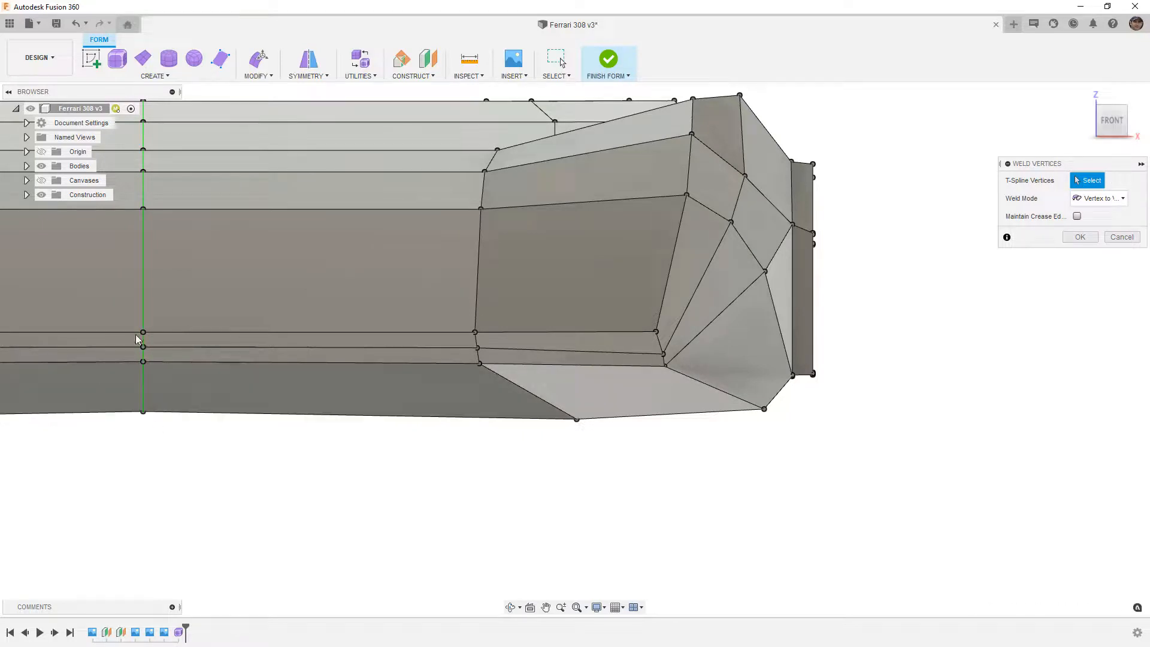
click(1080, 237)
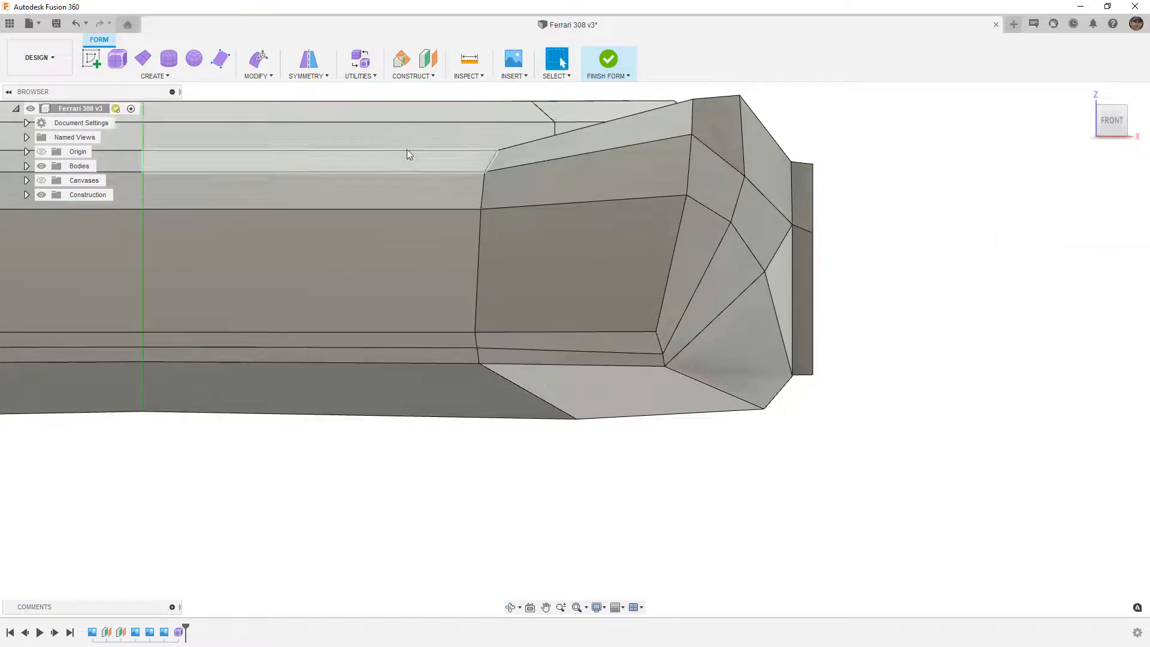
Move the strip's inner bottom vertex about 122 mm inward and 53 mm up, and raise its centreline bottom vertex towards the nose's lower edge.
click(251, 63)
click(576, 419)
drag(572, 419, 498, 365)
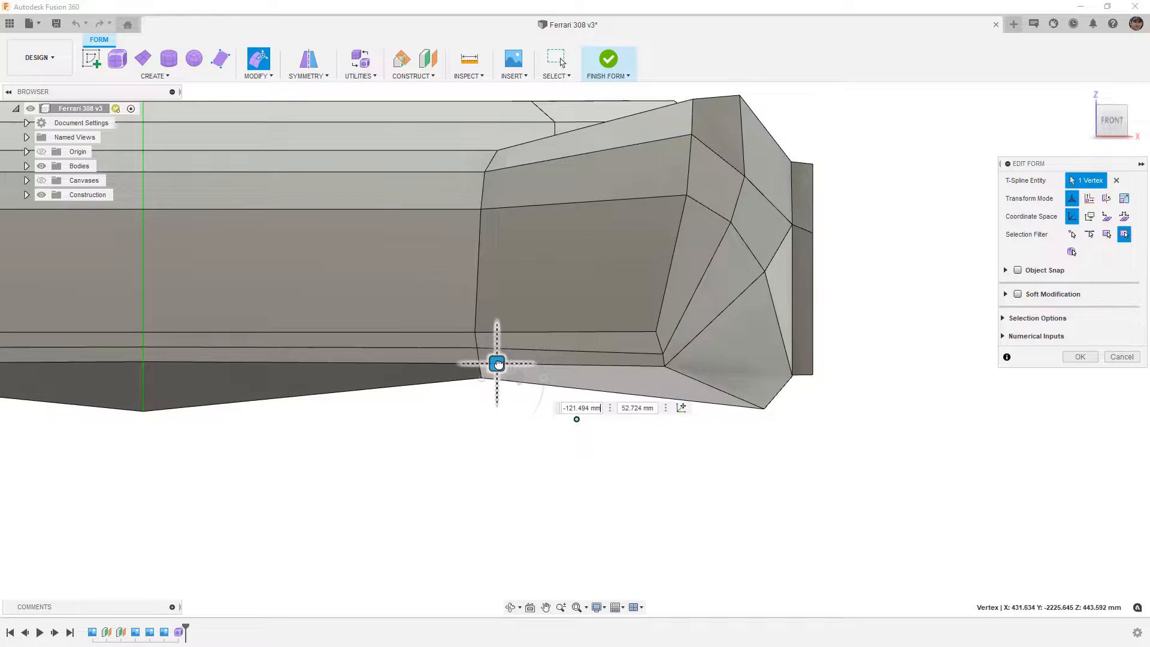
click(157, 396)
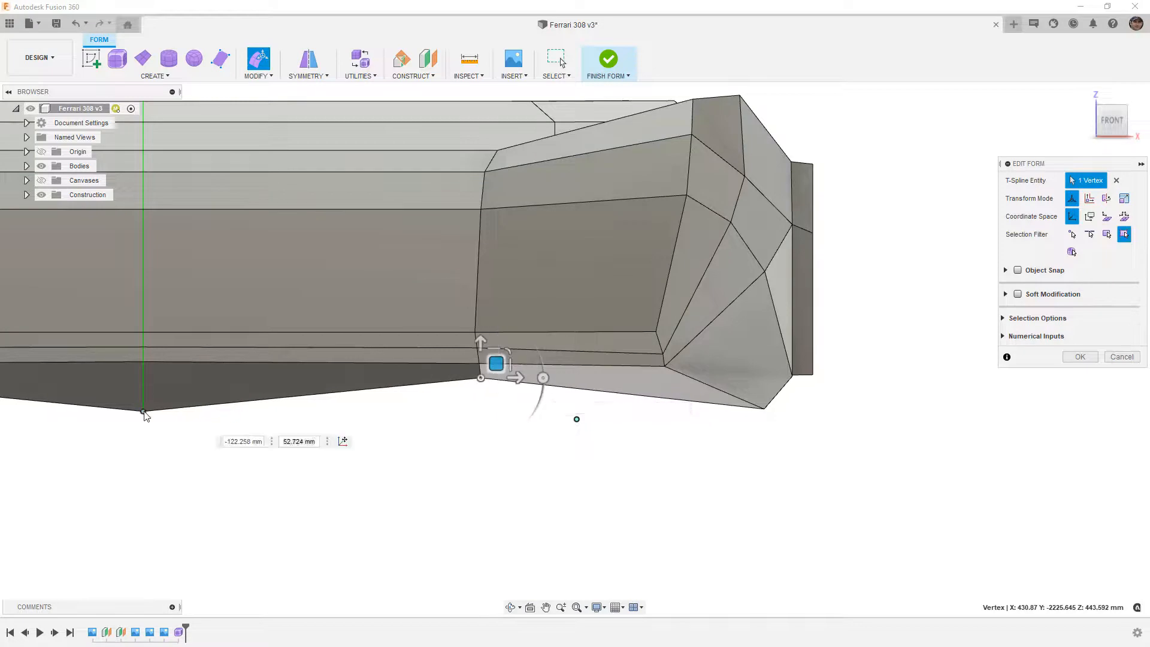
drag(154, 399, 155, 361)
click(645, 474)
Adjust the nose's lower corner vertex slightly and move the bottom corner vertex about 132 mm inward and 40 mm up beneath it.
scroll(662, 355, up, 1)
click(665, 353)
drag(679, 340, 674, 332)
click(667, 372)
mouse_move(667, 371)
mouse_down()
mouse_move(803, 408)
mouse_move(762, 406)
mouse_move(760, 387)
mouse_move(679, 365)
mouse_up()
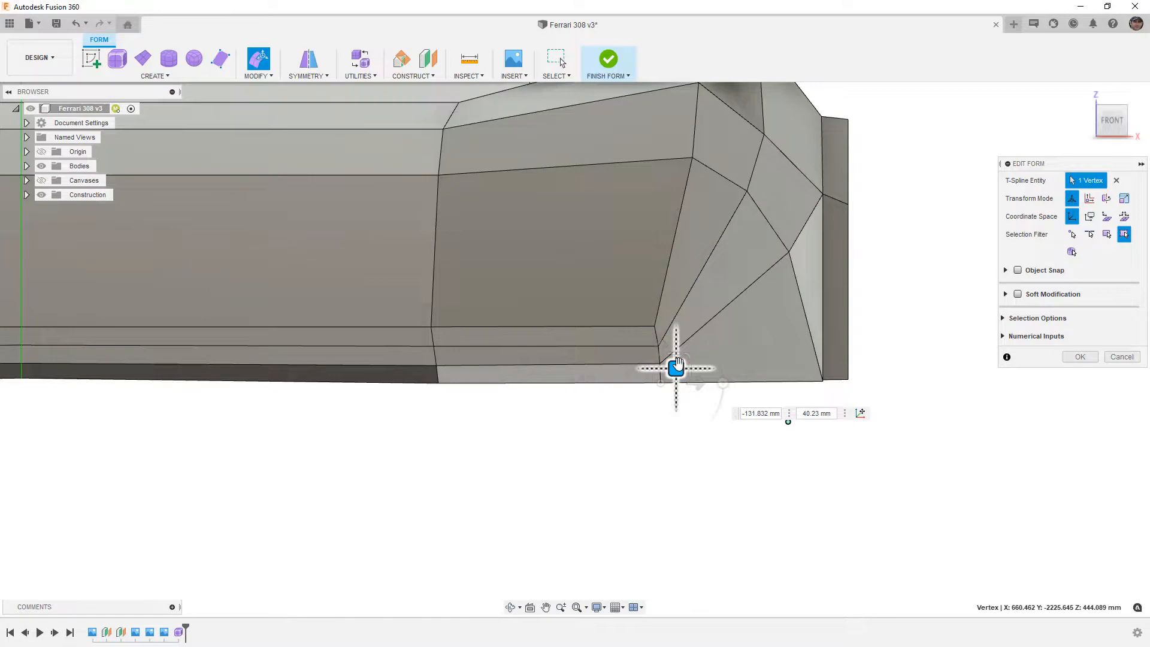
click(671, 468)
In the bottom view, shift the side panel's lower edge vertex just ahead of the wheel arch slightly outward and forward.
scroll(670, 468, down, 2)
scroll(721, 493, down, 2)
shift+middle_drag(778, 487, 699, 464)
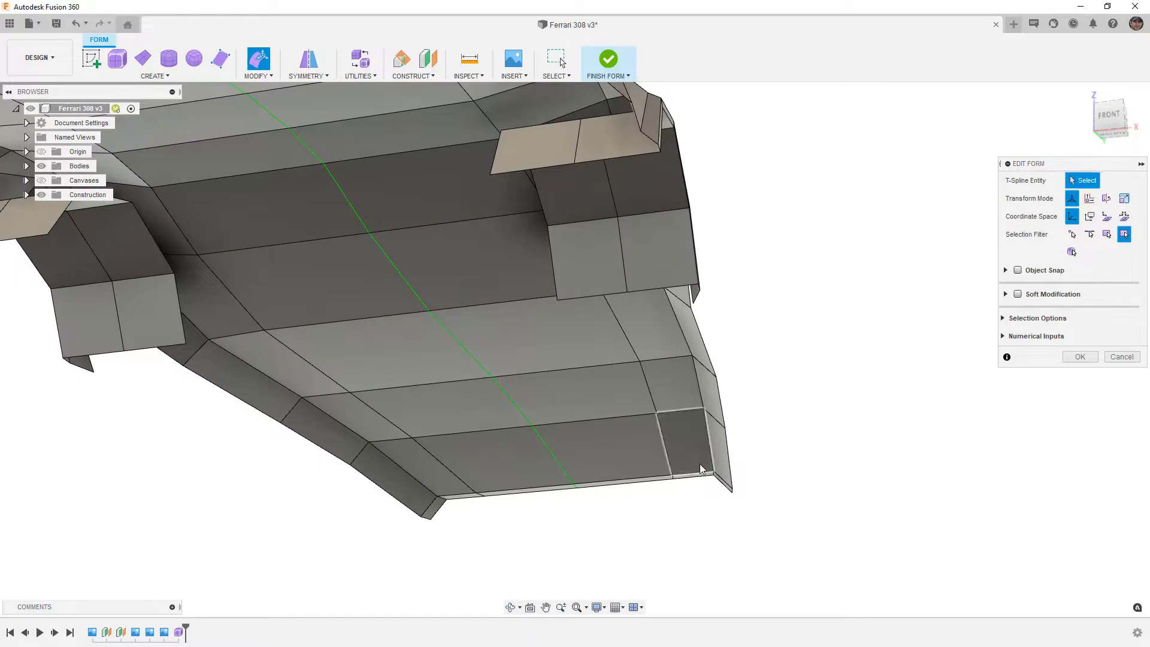
click(1111, 137)
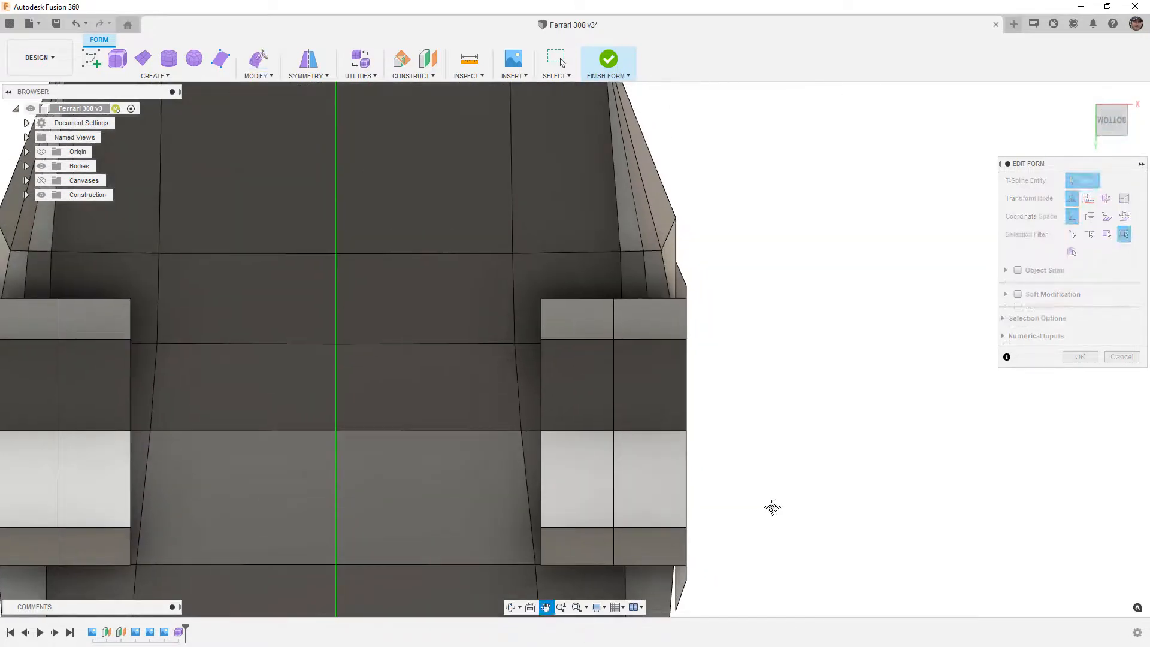
middle_drag(727, 170, 696, 336)
scroll(655, 443, up, 2)
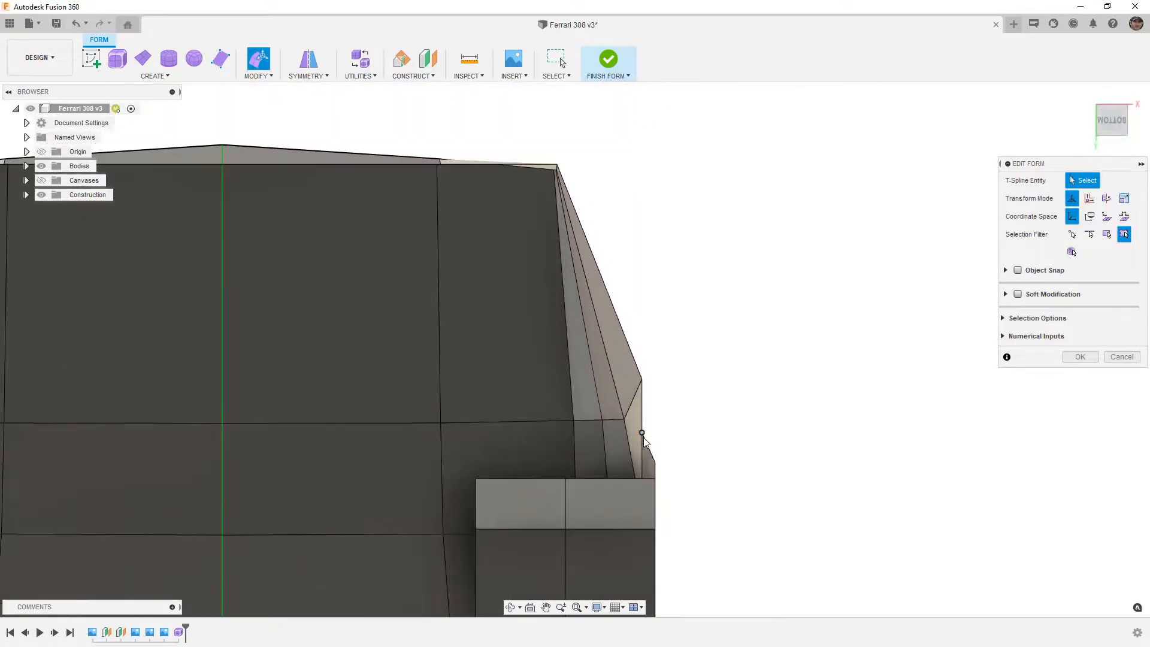
click(642, 433)
drag(656, 445, 663, 437)
In the top view, move the nose's bottom corner vertex about 12 mm rearward to sit under the corner vertices above it.
scroll(663, 312, down, 2)
scroll(644, 225, down, 1)
shift+middle_drag(645, 226, 566, 350)
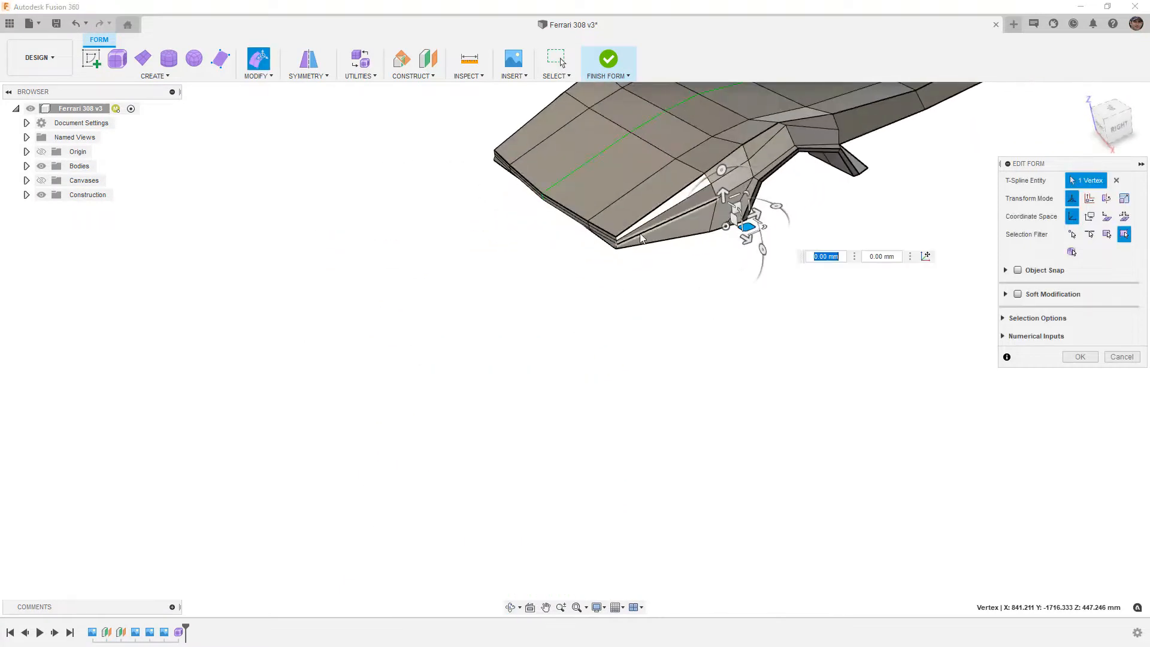
scroll(642, 232, up, 2)
scroll(613, 254, up, 2)
click(596, 262)
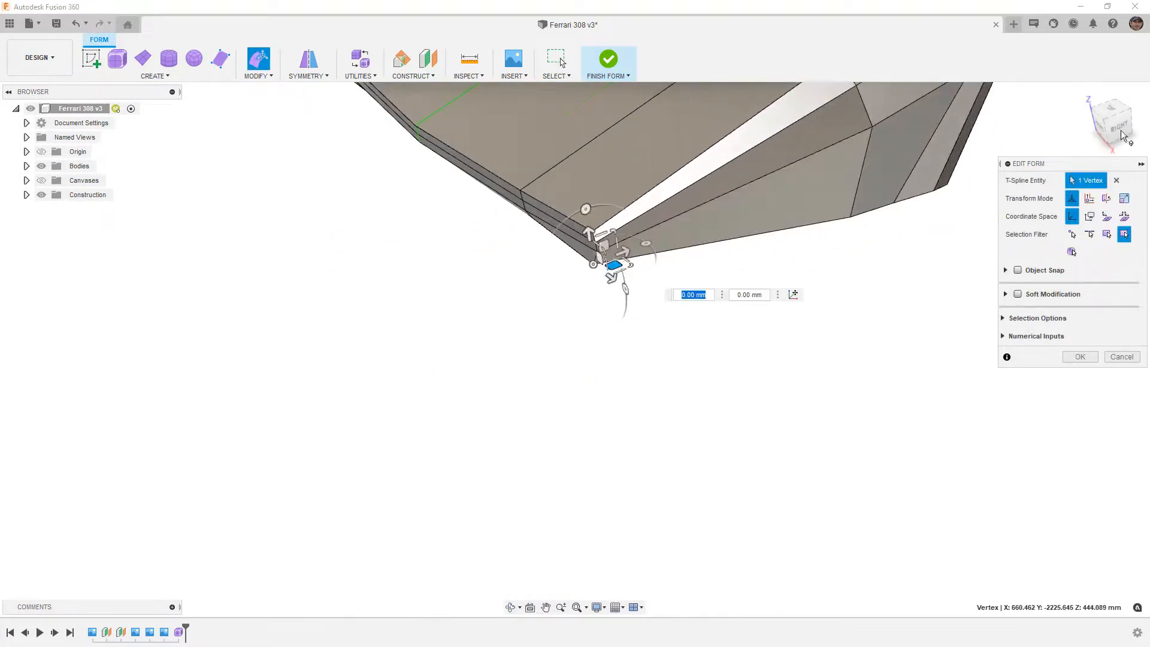
click(1118, 111)
drag(667, 264, 672, 273)
scroll(656, 257, up, 3)
scroll(656, 256, up, 2)
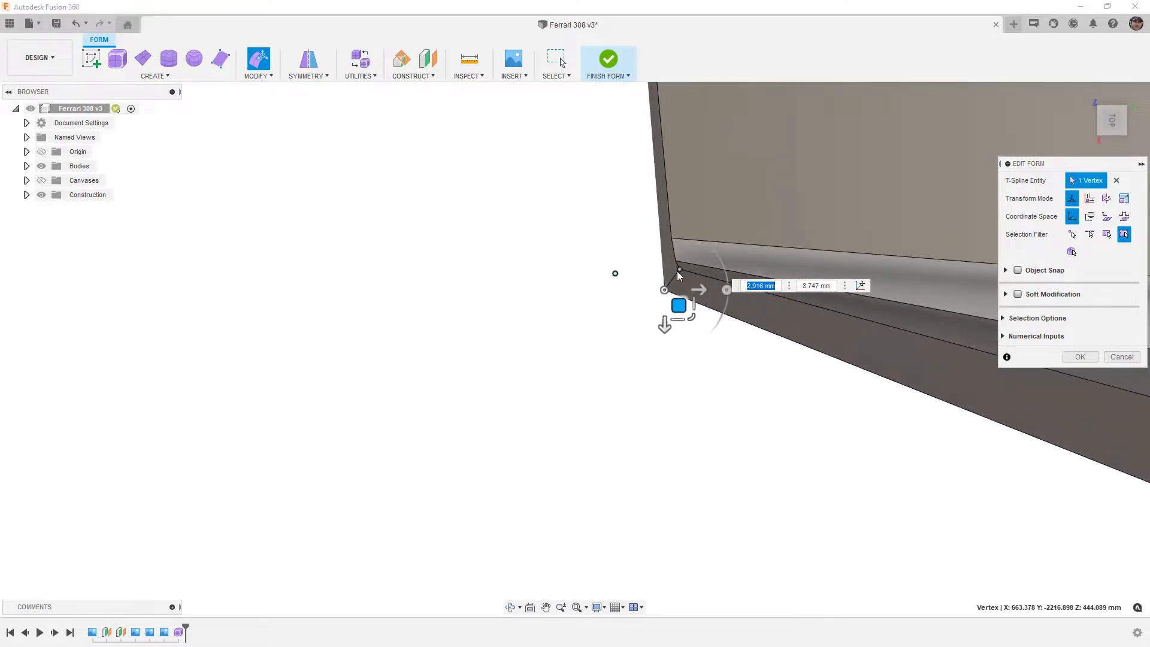
drag(677, 301, 693, 290)
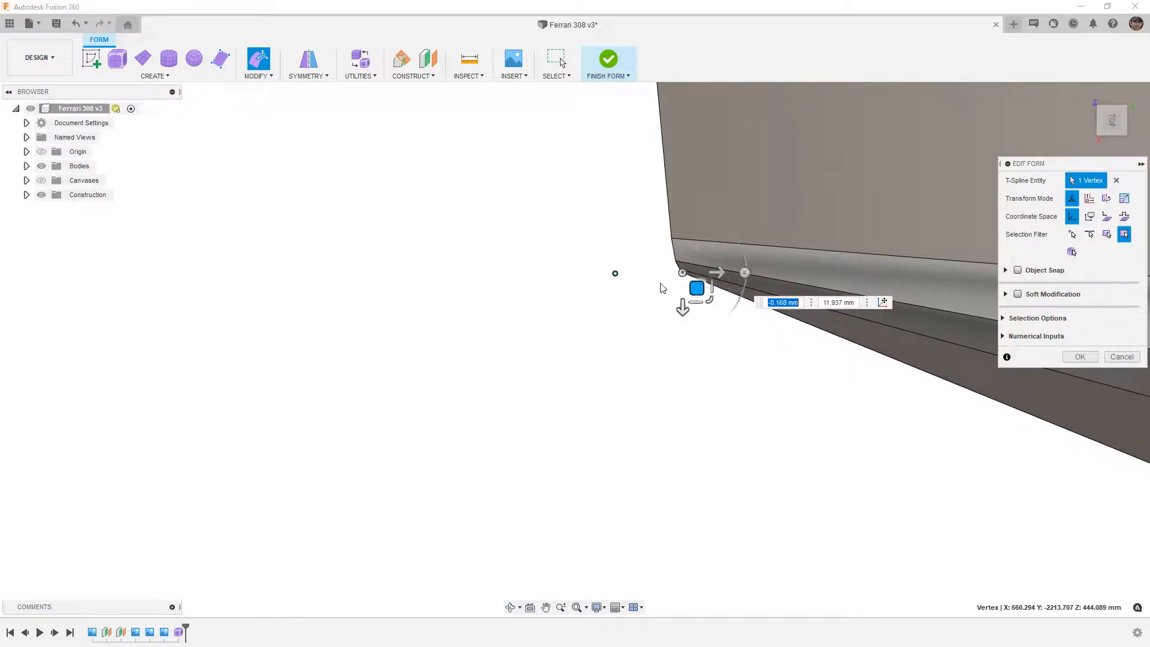
scroll(648, 318, down, 5)
scroll(637, 363, down, 5)
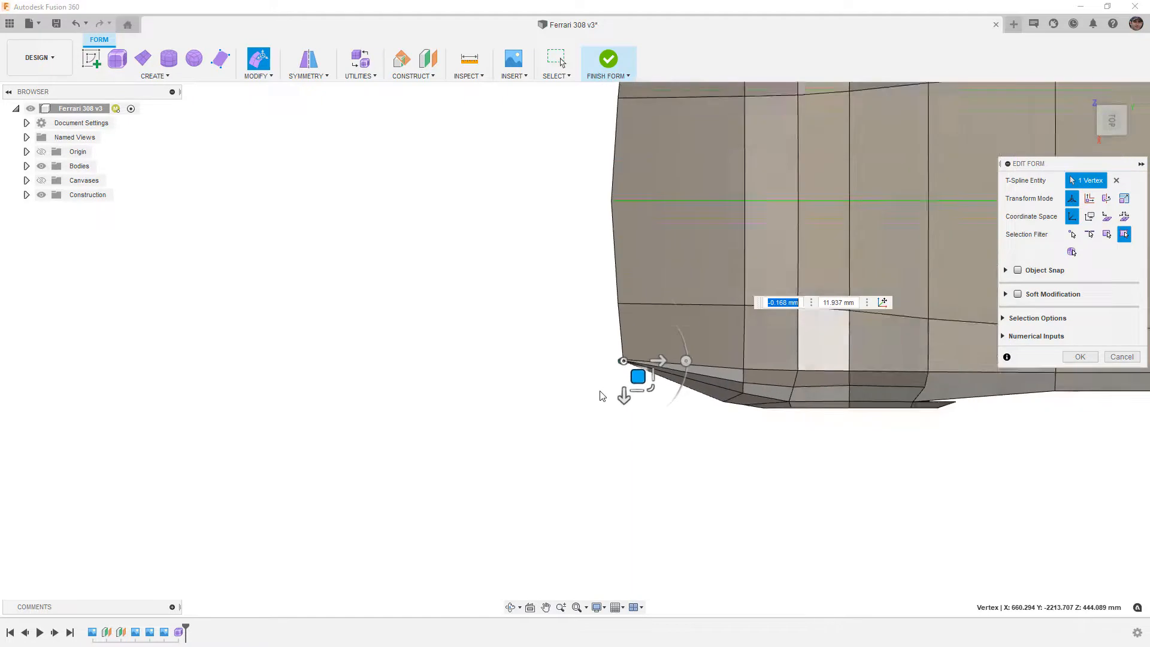
In the side view, align the nose's bottom centreline vertex with the front edge and raise the bottom corner vertex about 3 mm.
shift+middle_drag(865, 480, 872, 361)
scroll(806, 282, up, 3)
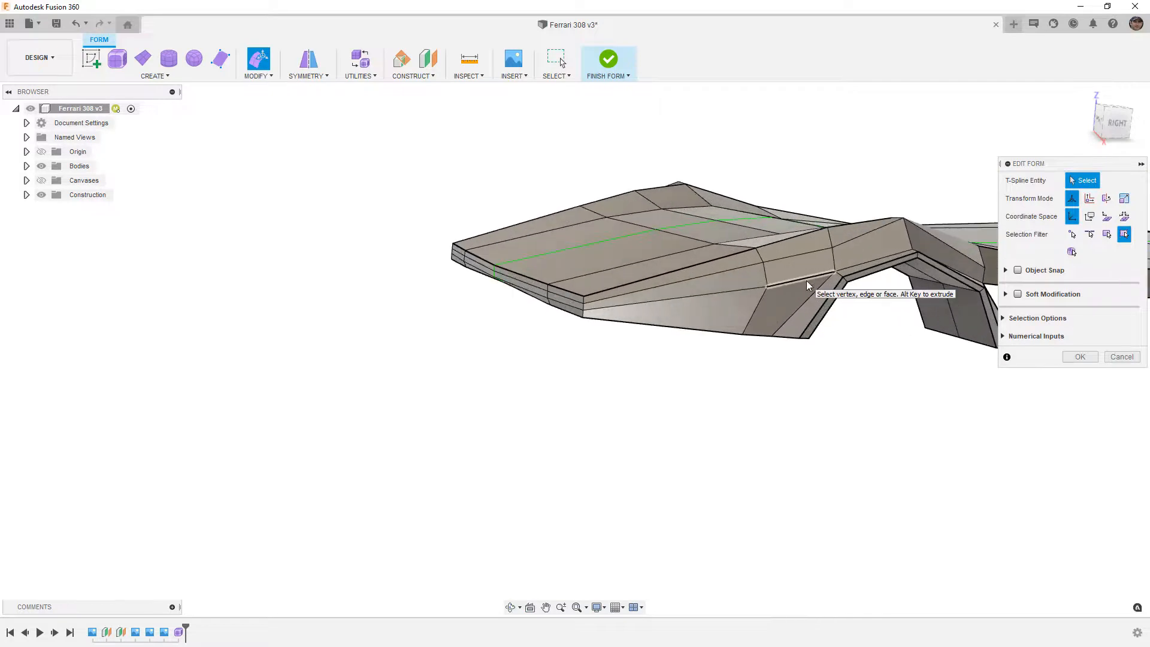
shift+middle_drag(512, 308, 499, 286)
click(498, 286)
click(1115, 120)
scroll(413, 311, up, 5)
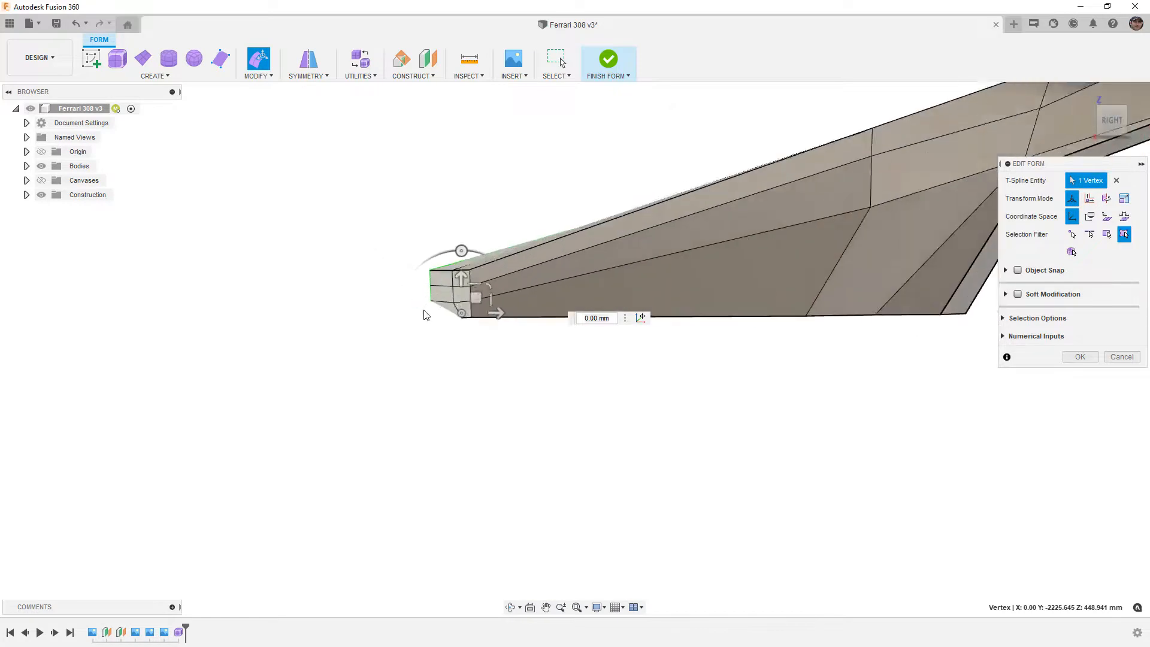
drag(479, 296, 503, 301)
click(494, 330)
click(488, 319)
scroll(565, 401, down, 2)
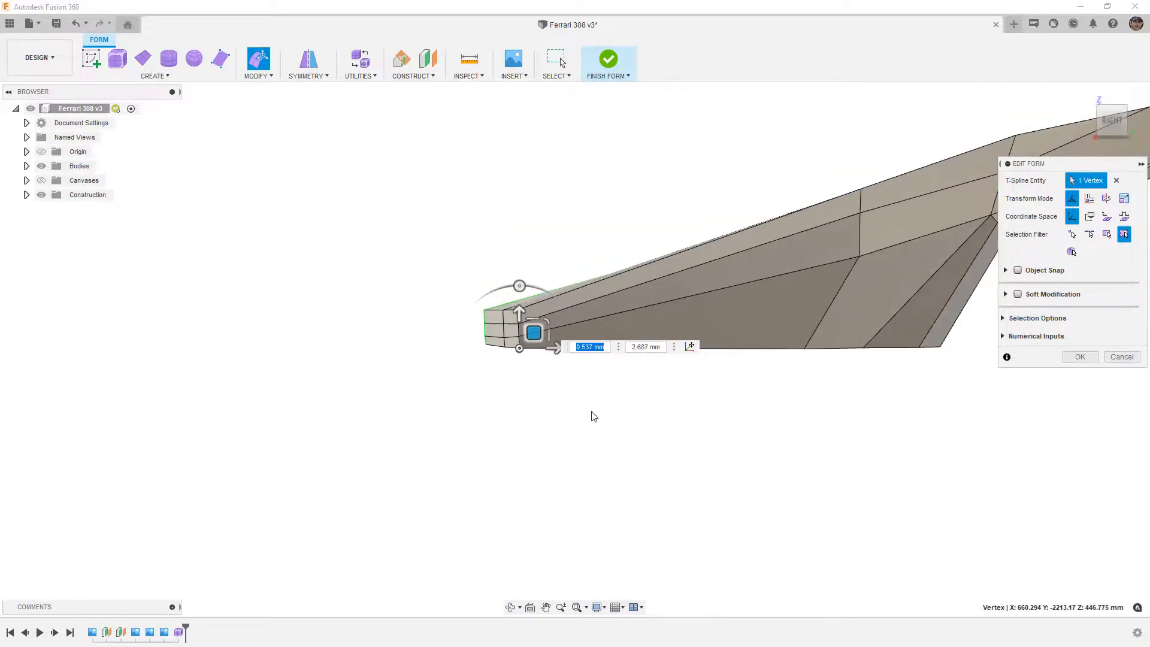
scroll(532, 411, down, 2)
click(536, 410)
Examine the nose and fender corners in box display from the front, top and side views.
shift+middle_drag(536, 410, 637, 423)
scroll(636, 423, down, 4)
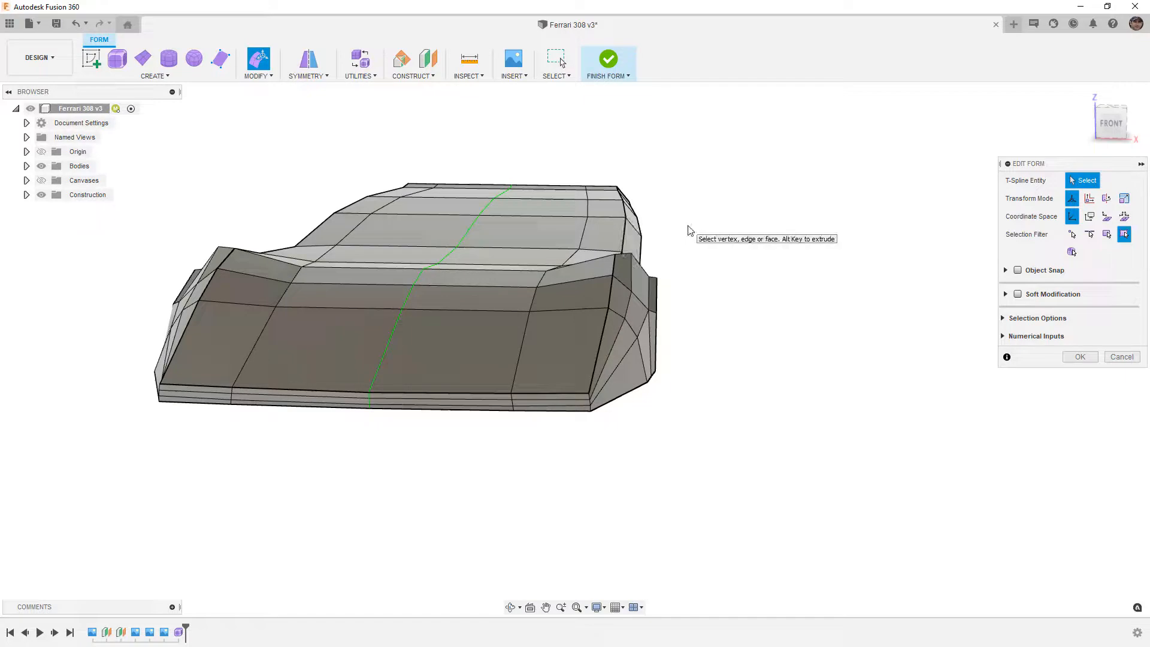
shift+middle_drag(835, 201, 826, 231)
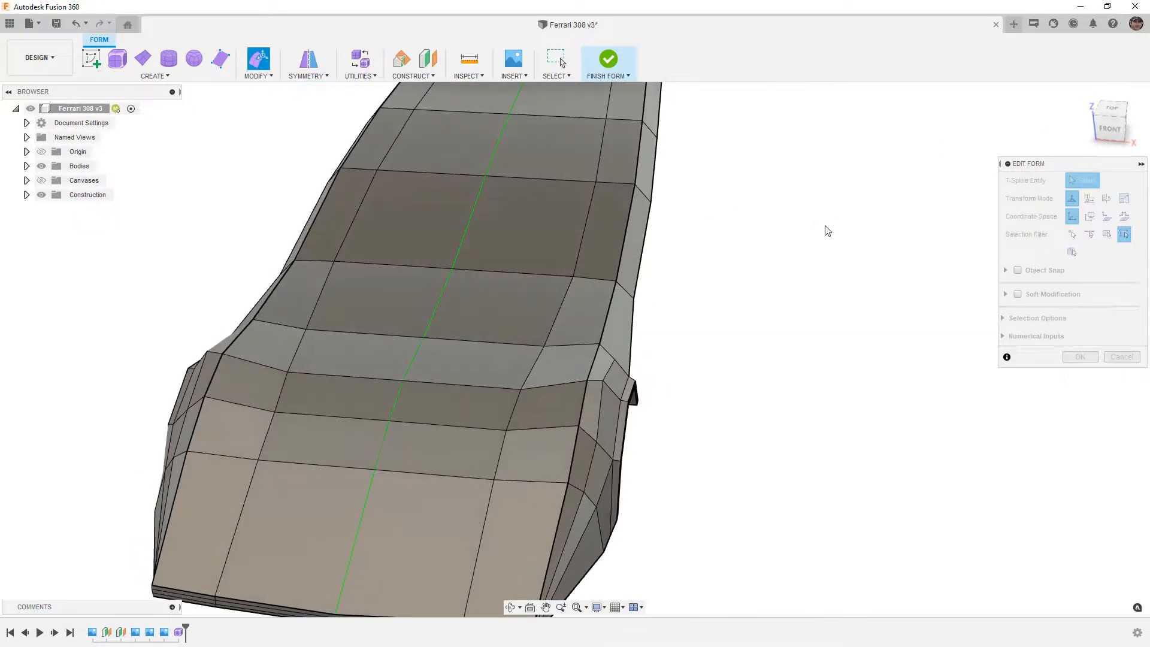
click(1118, 115)
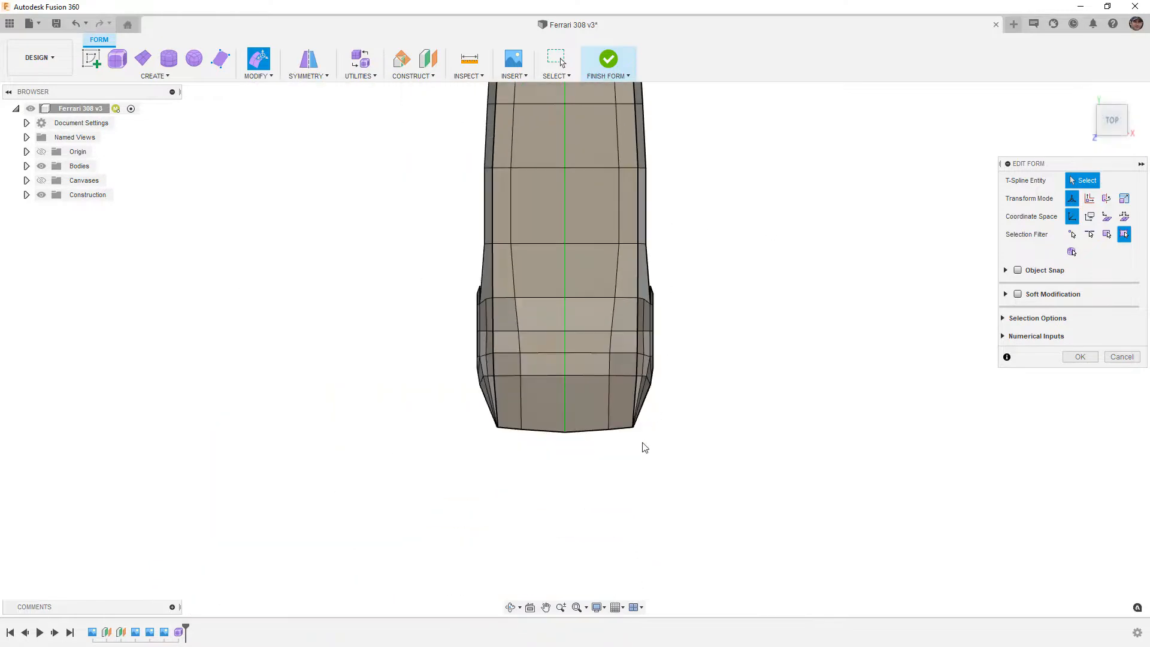
scroll(634, 442, up, 3)
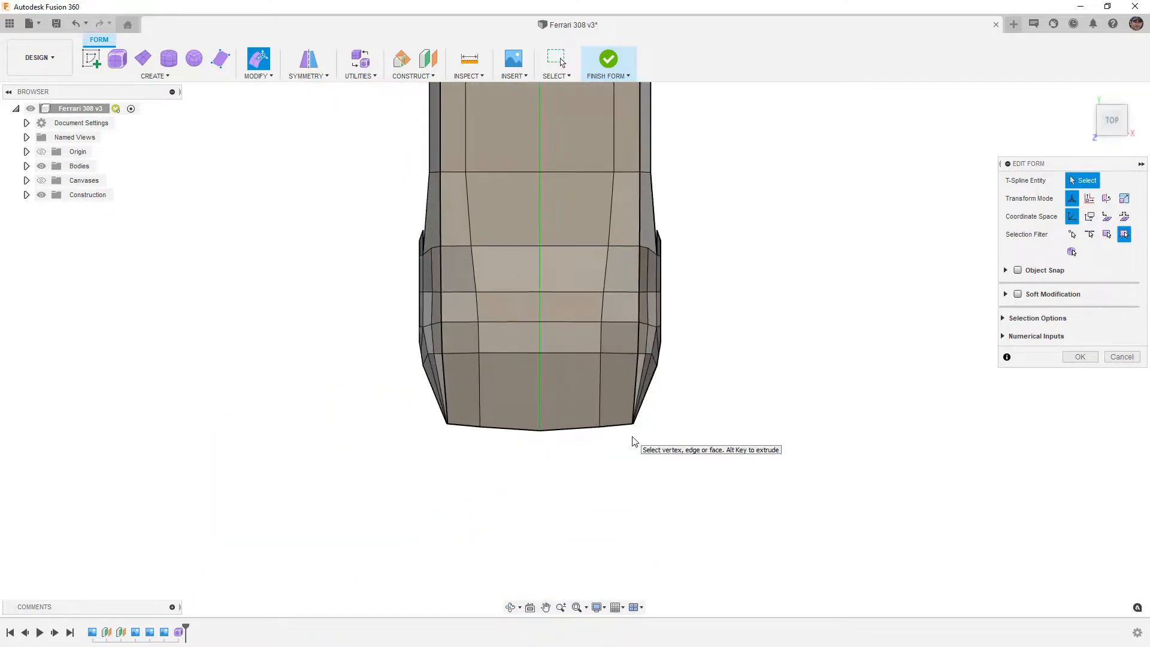
scroll(634, 429, up, 3)
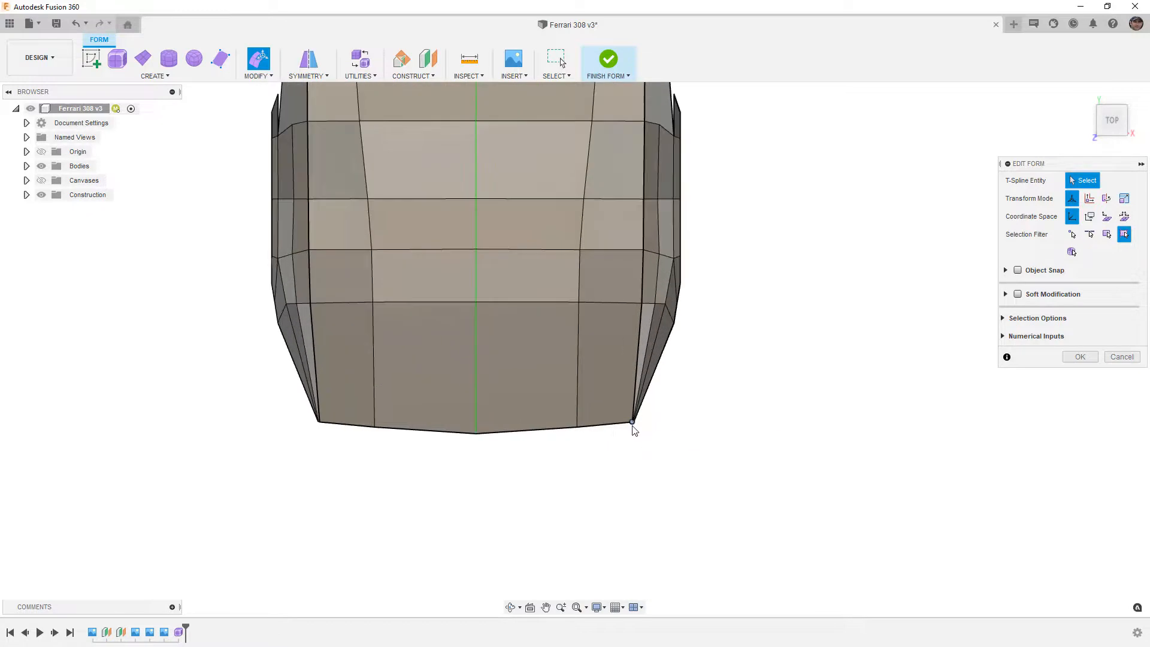
scroll(634, 430, up, 2)
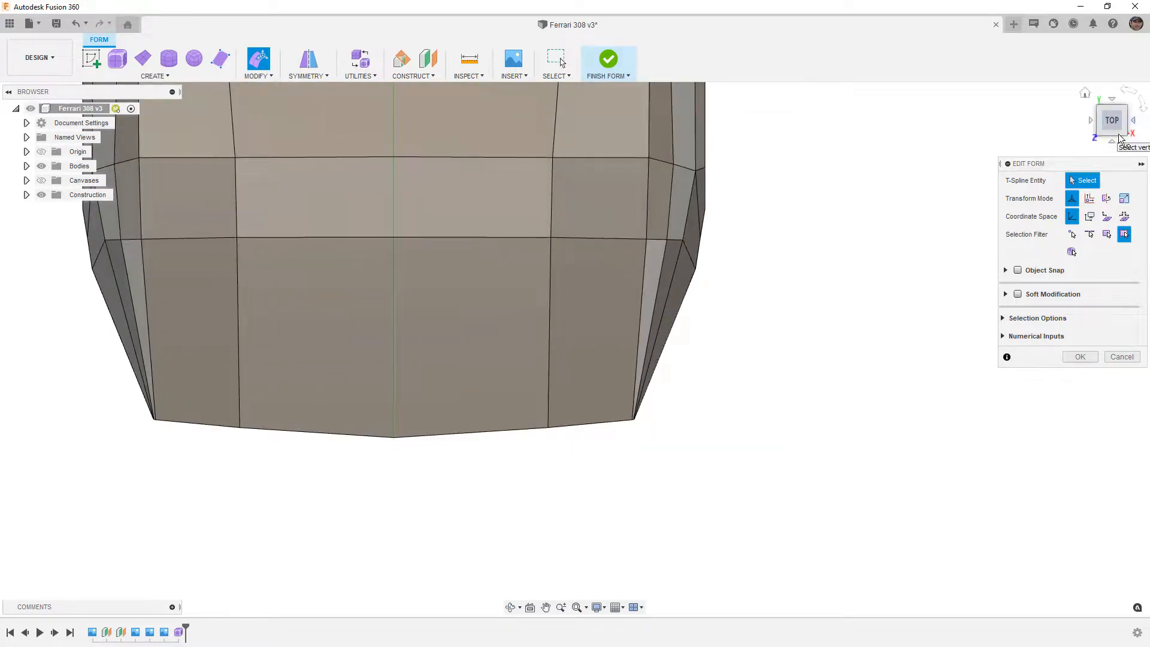
click(1112, 139)
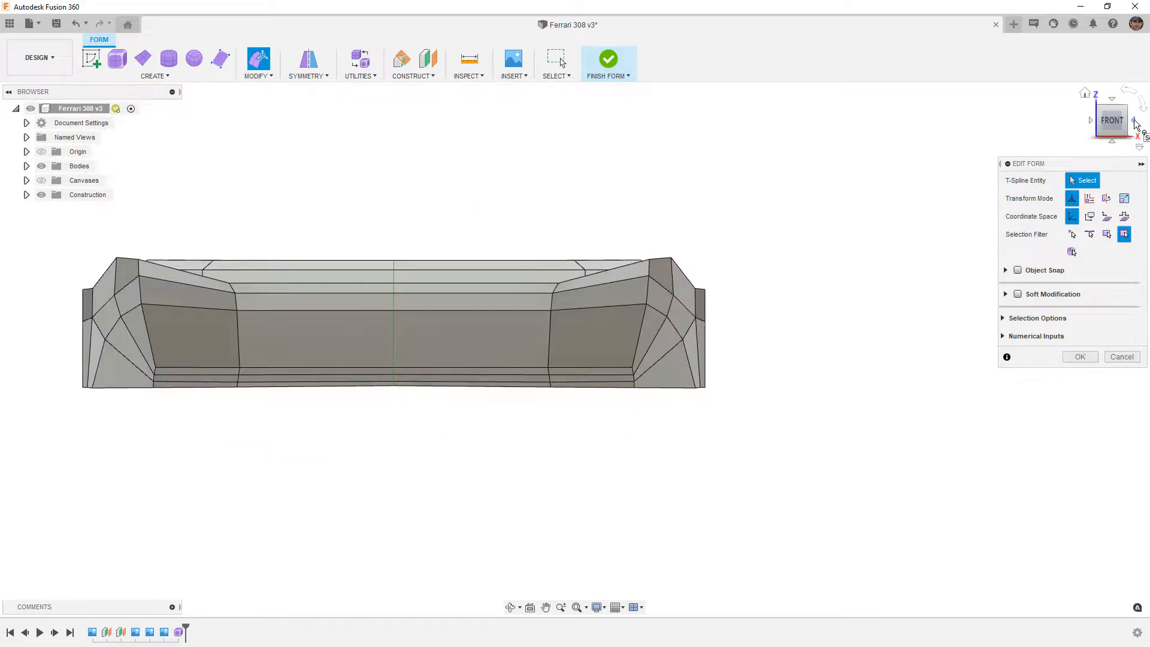
click(1134, 122)
scroll(512, 376, up, 4)
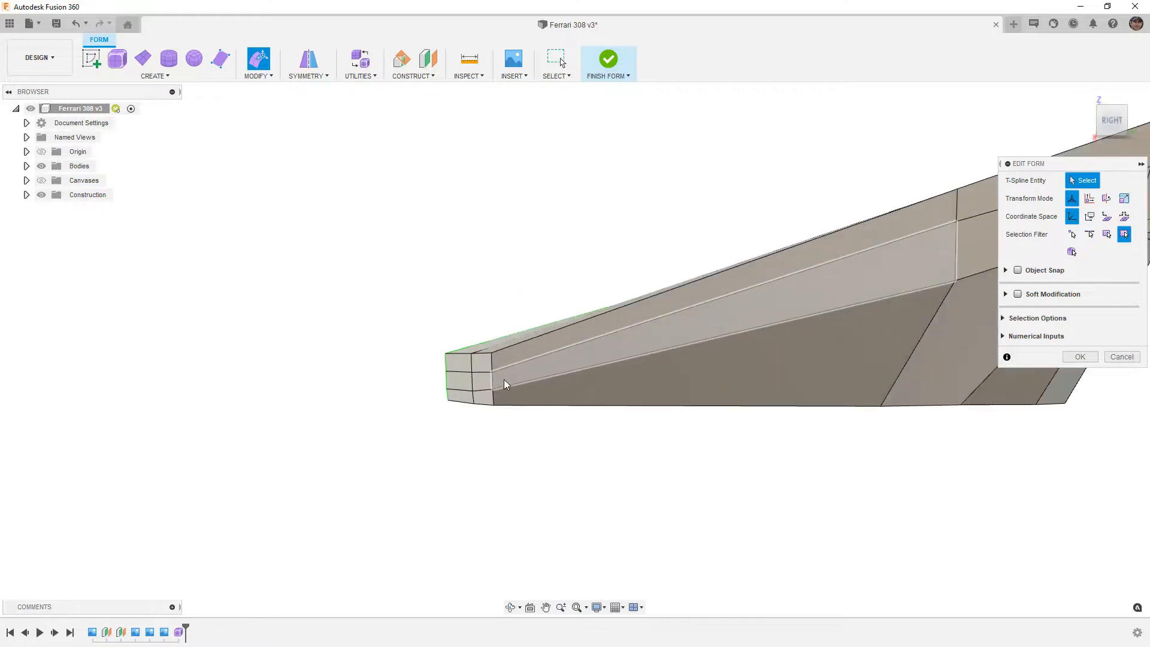
scroll(499, 378, down, 2)
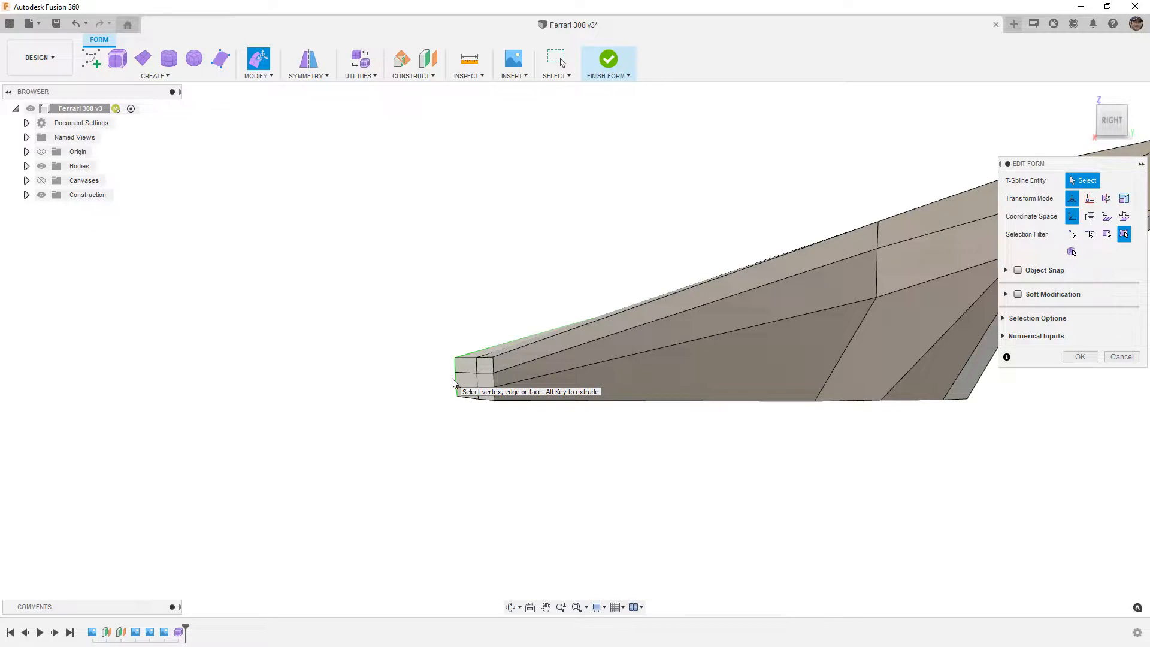
Switch to smooth display and examine the nose corner, front fender and wheel arch surfaces from the side, front and in perspective.
key(alt+3)
scroll(433, 412, down, 5)
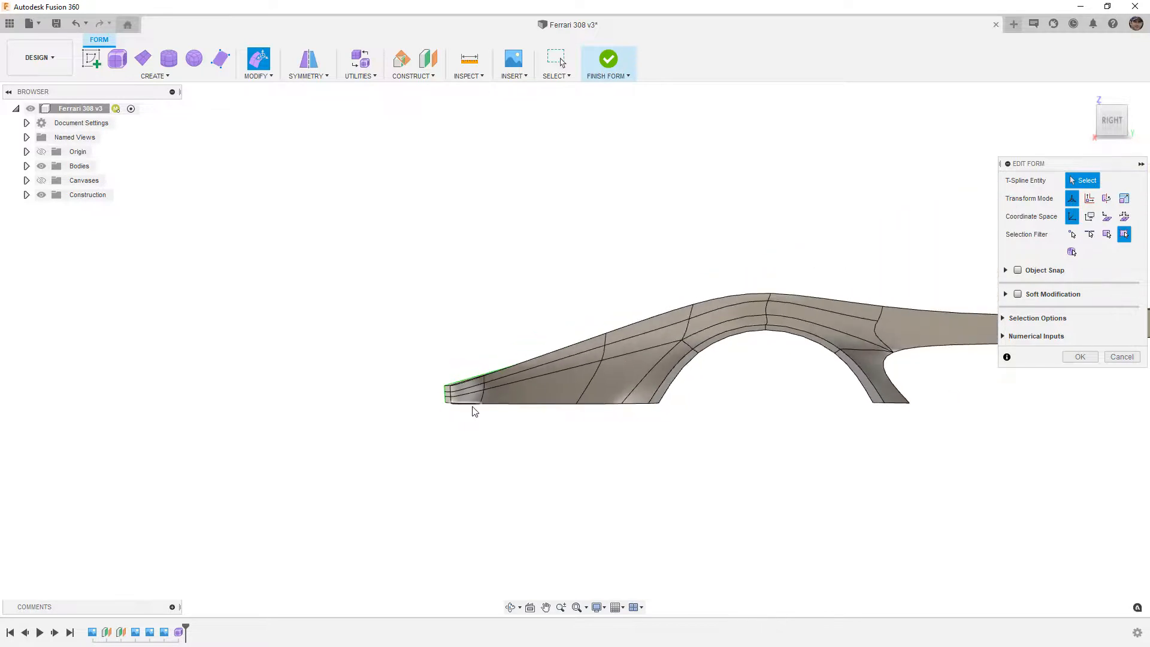
shift+middle_drag(496, 391, 588, 387)
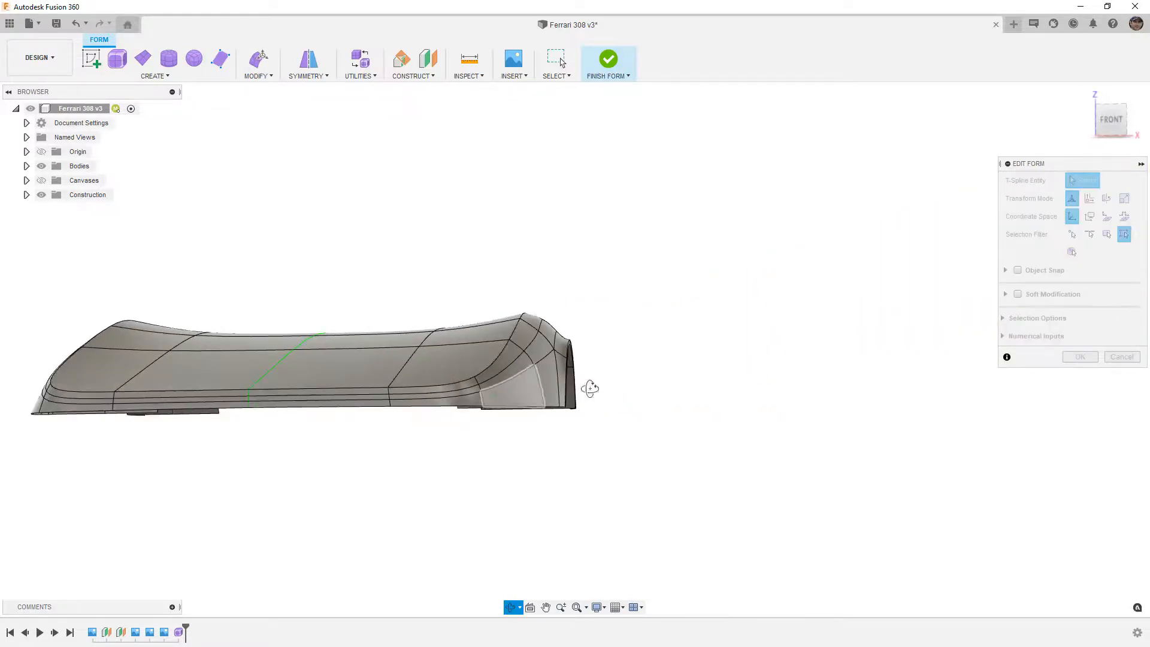
click(1111, 121)
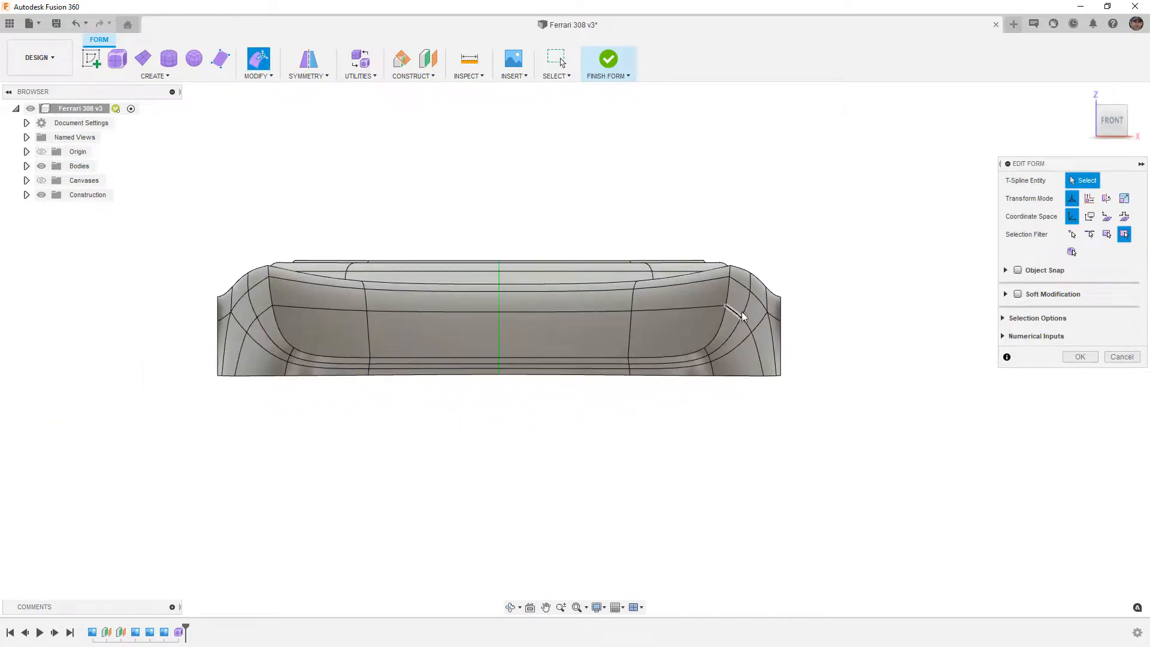
scroll(755, 341, up, 3)
shift+middle_drag(724, 400, 677, 396)
scroll(292, 385, down, 3)
scroll(374, 388, down, 1)
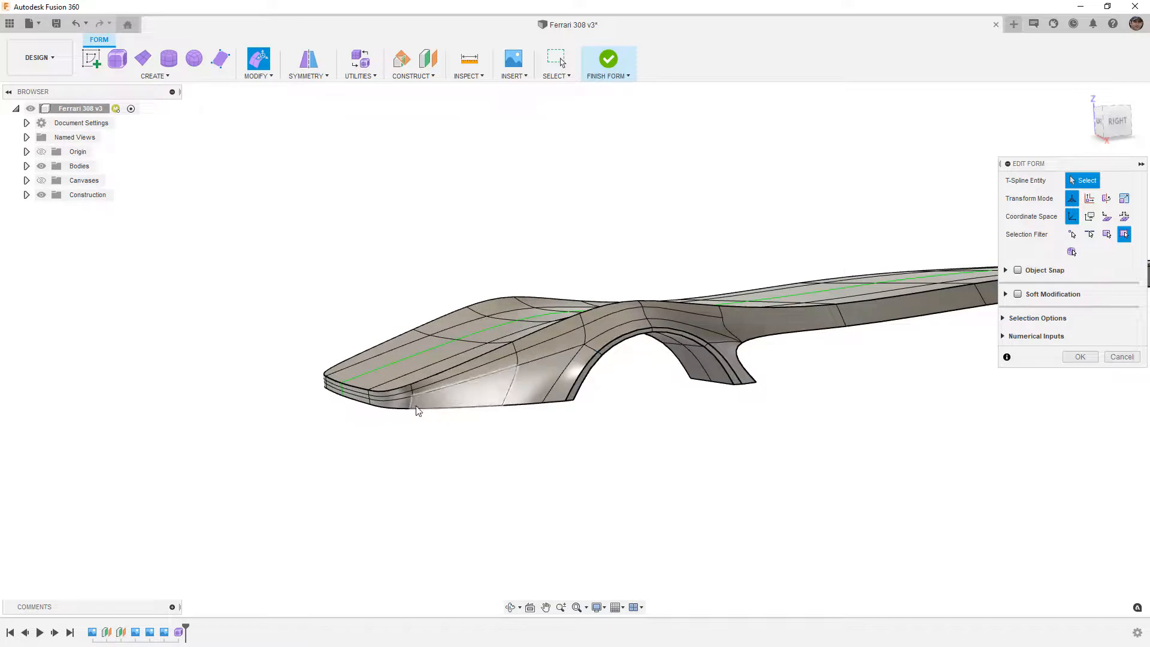
scroll(389, 407, up, 1)
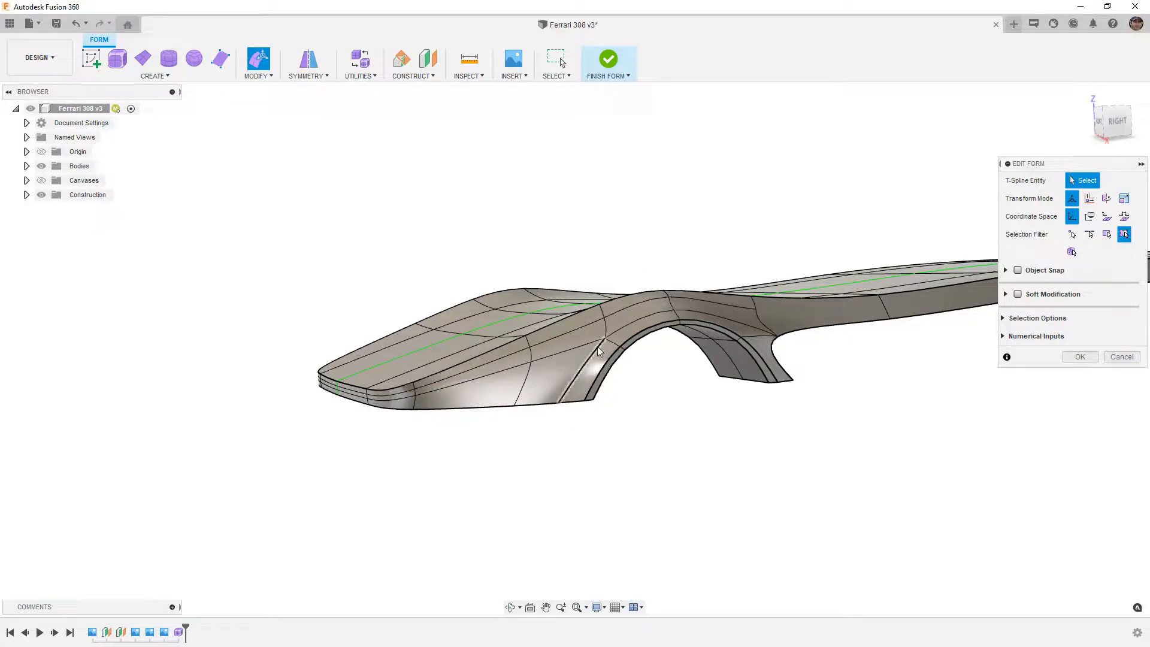
middle_drag(561, 353, 516, 376)
shift+middle_drag(516, 376, 463, 408)
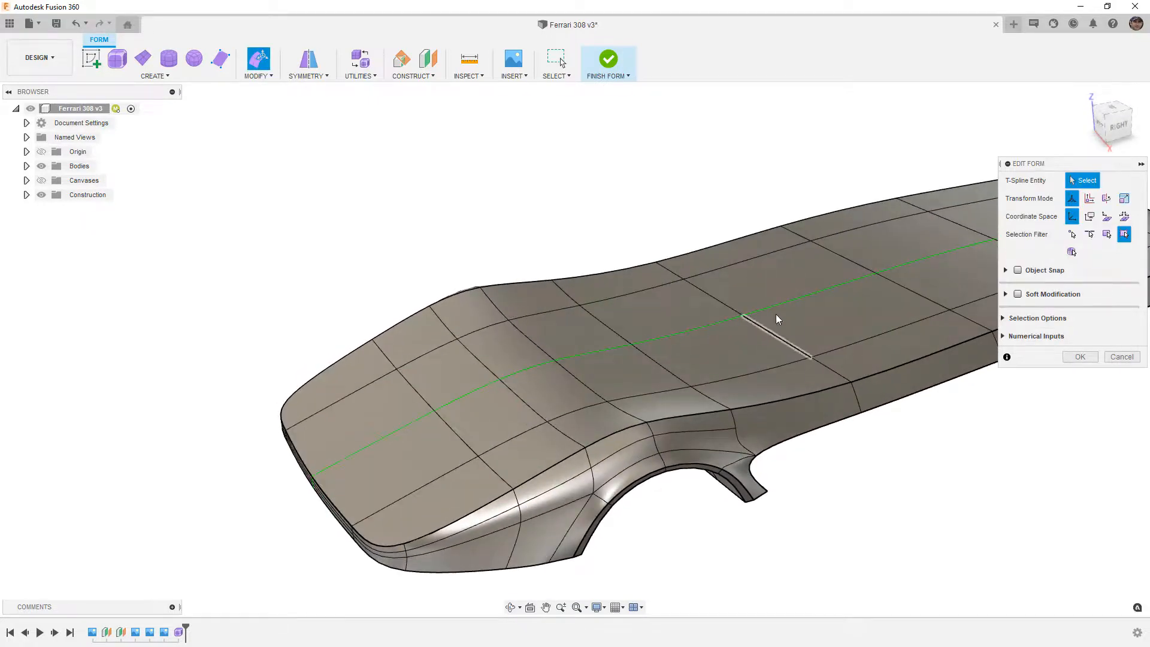
scroll(473, 347, down, 4)
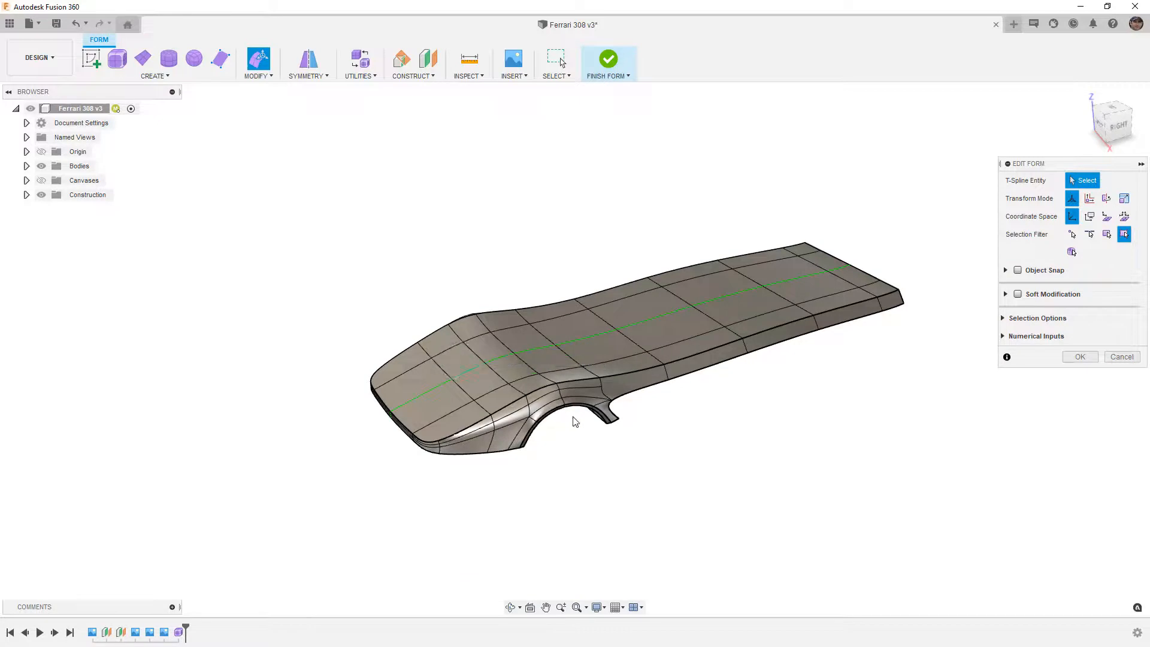
scroll(574, 421, up, 3)
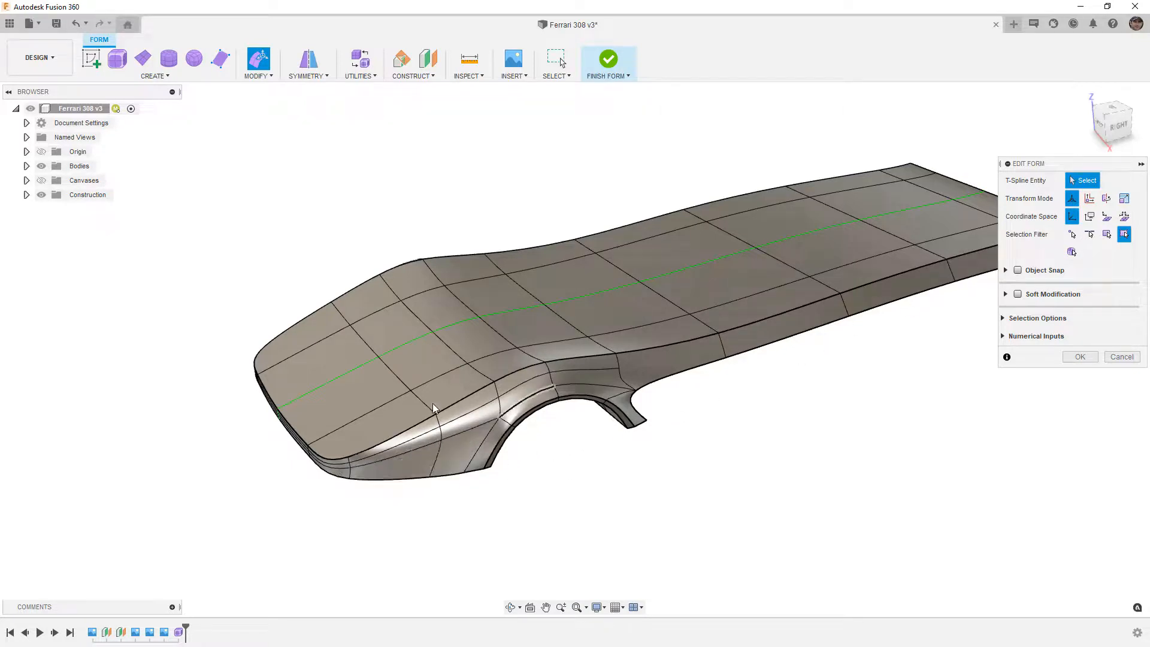
Finish editing the form and, in the side view, delete the upper edge row running from the nose centreline along the front fender side.
scroll(323, 408, down, 2)
scroll(625, 425, up, 2)
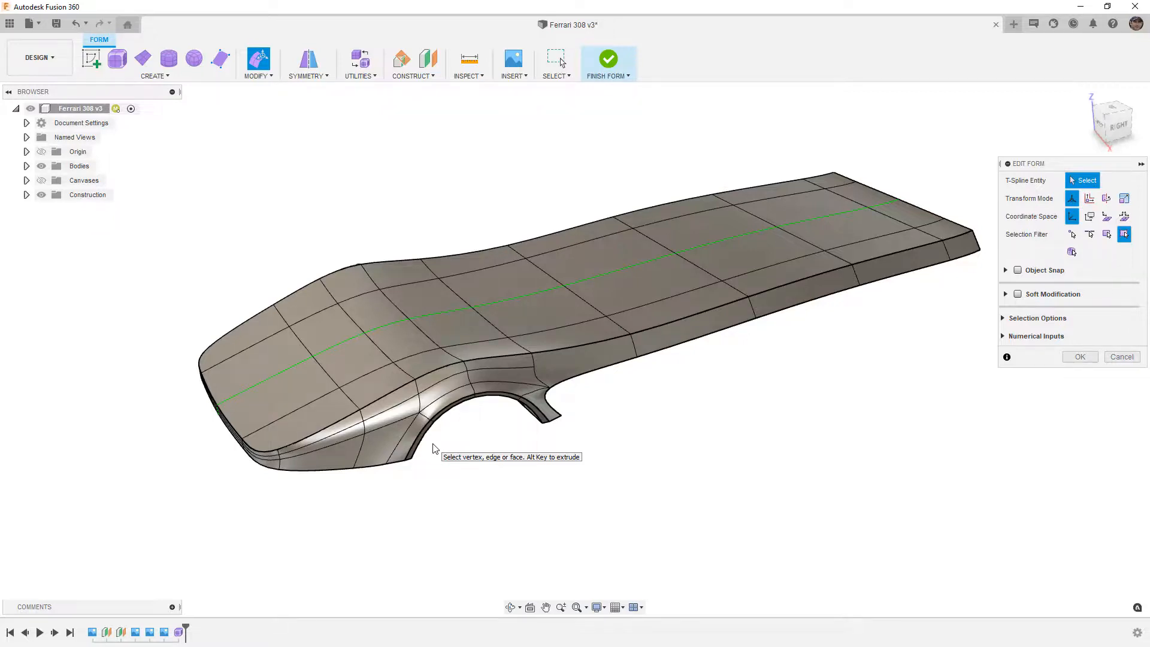
shift+middle_drag(631, 426, 610, 426)
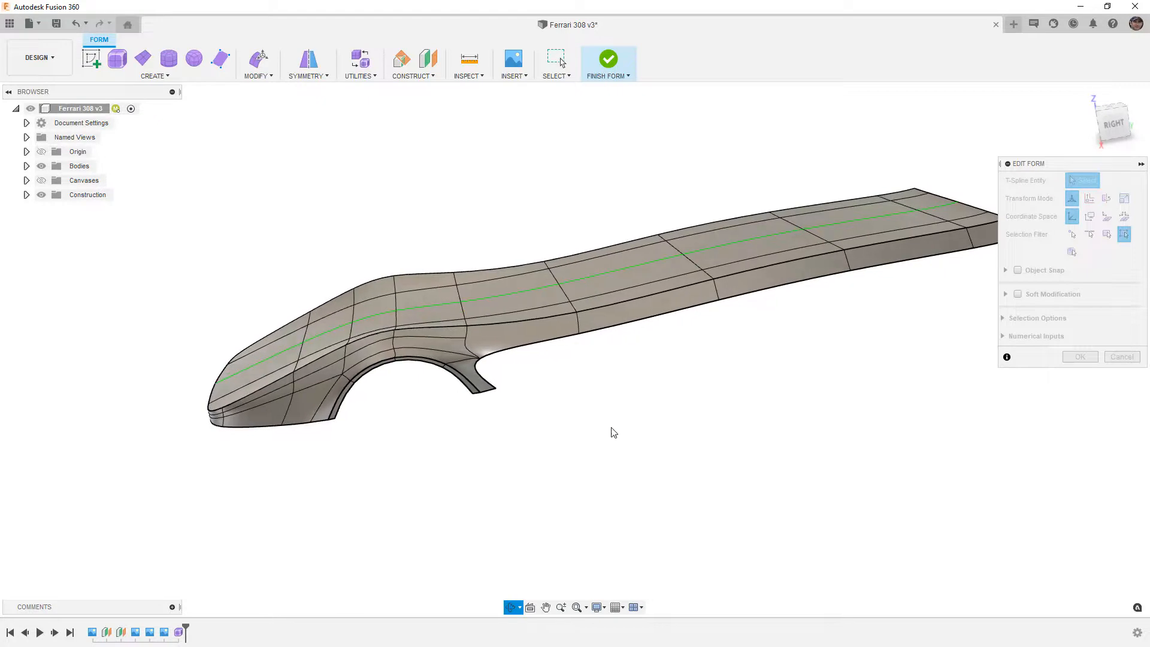
click(1113, 123)
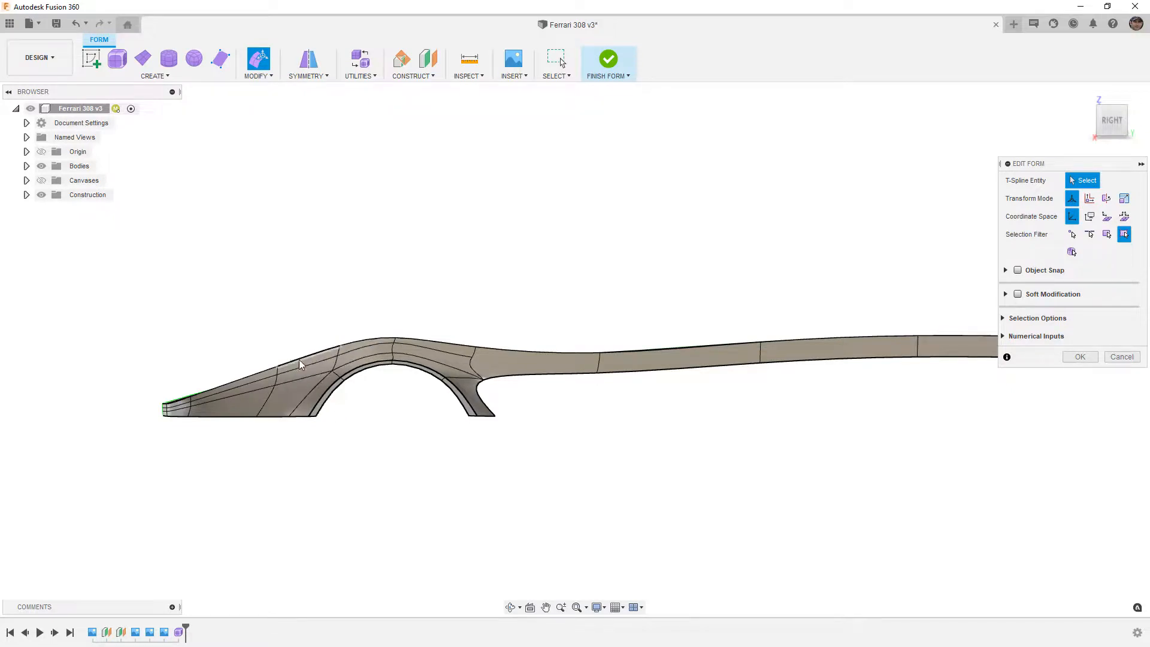
scroll(171, 406, up, 5)
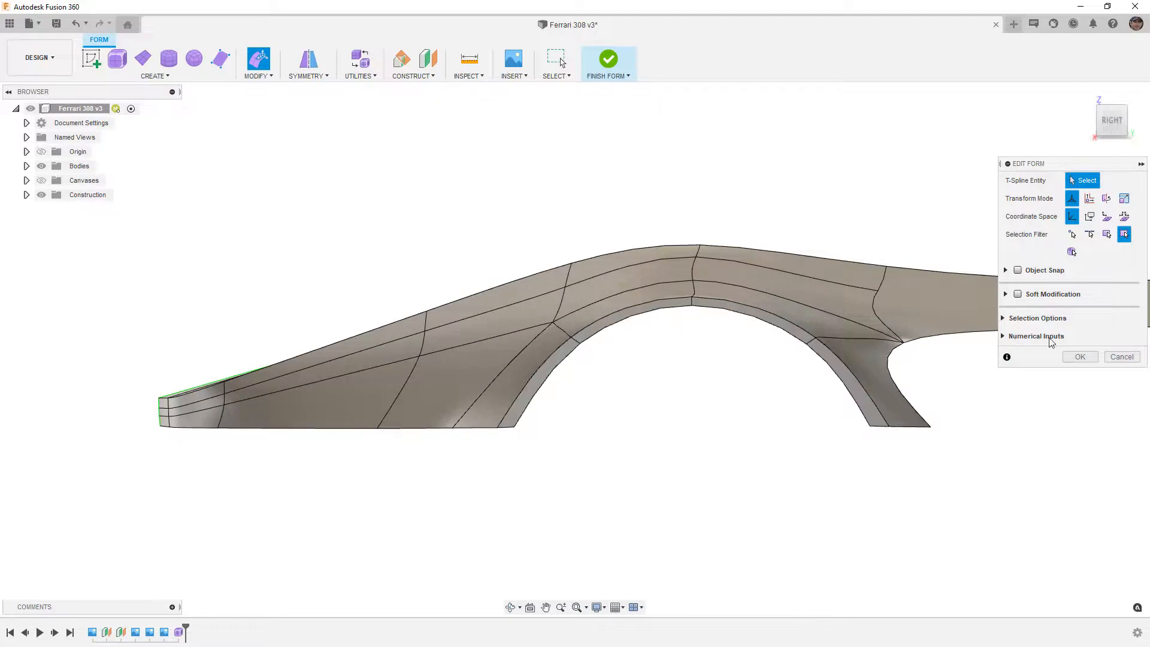
click(1079, 357)
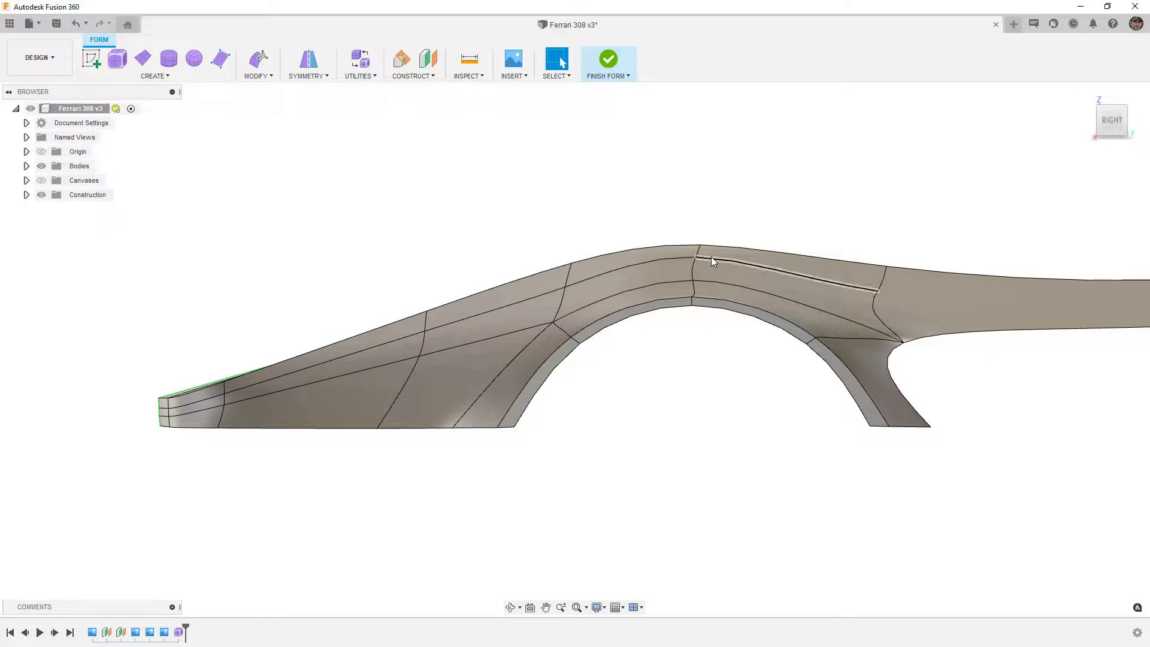
click(409, 335)
shift+click(214, 397)
scroll(166, 412, up, 3)
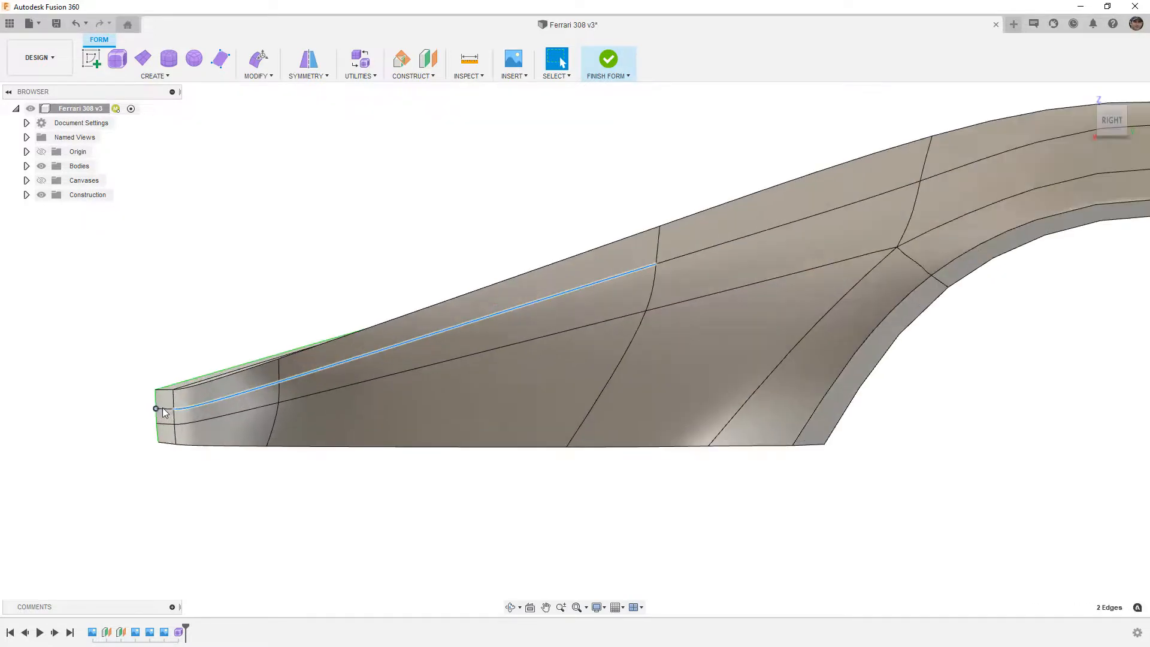
shift+click(163, 409)
click(333, 526)
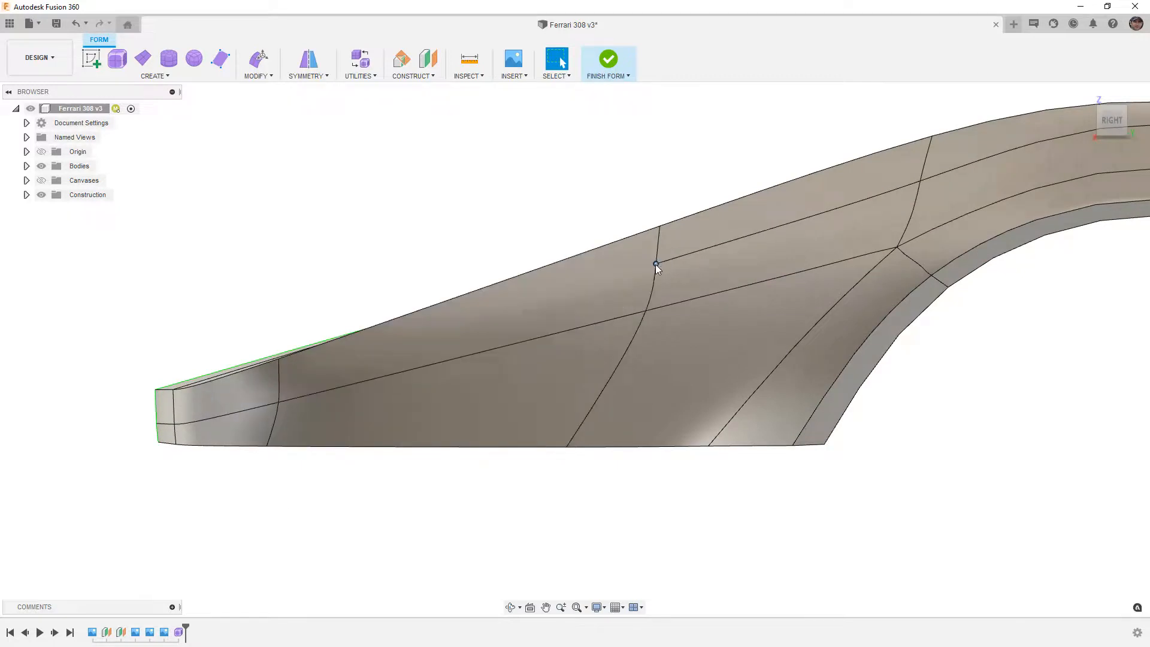
Examine the nose corner and front fender surface near the removed edge row, in smooth display with and without edges.
shift+middle_drag(224, 401, 543, 381)
scroll(542, 381, down, 2)
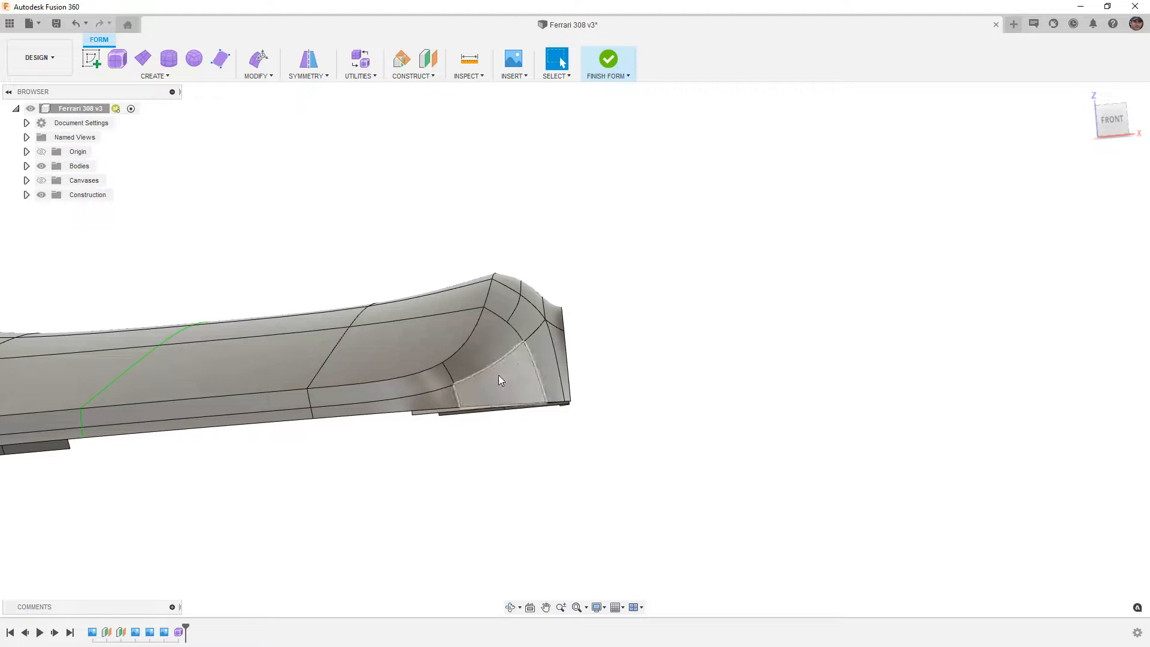
scroll(494, 343, up, 2)
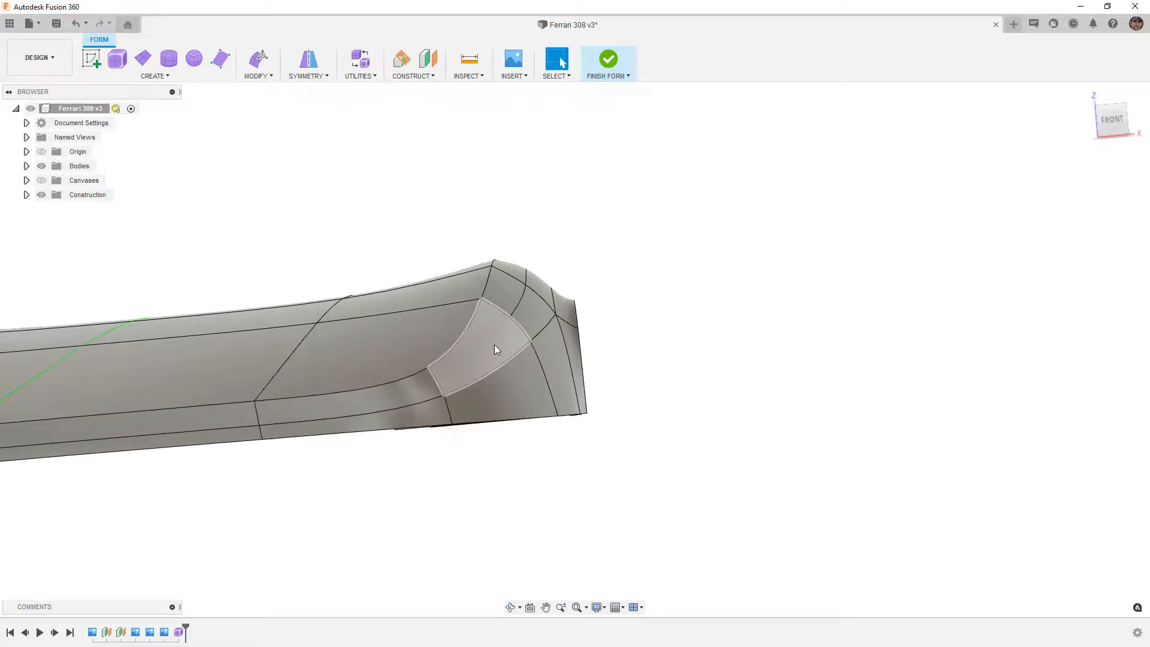
click(474, 312)
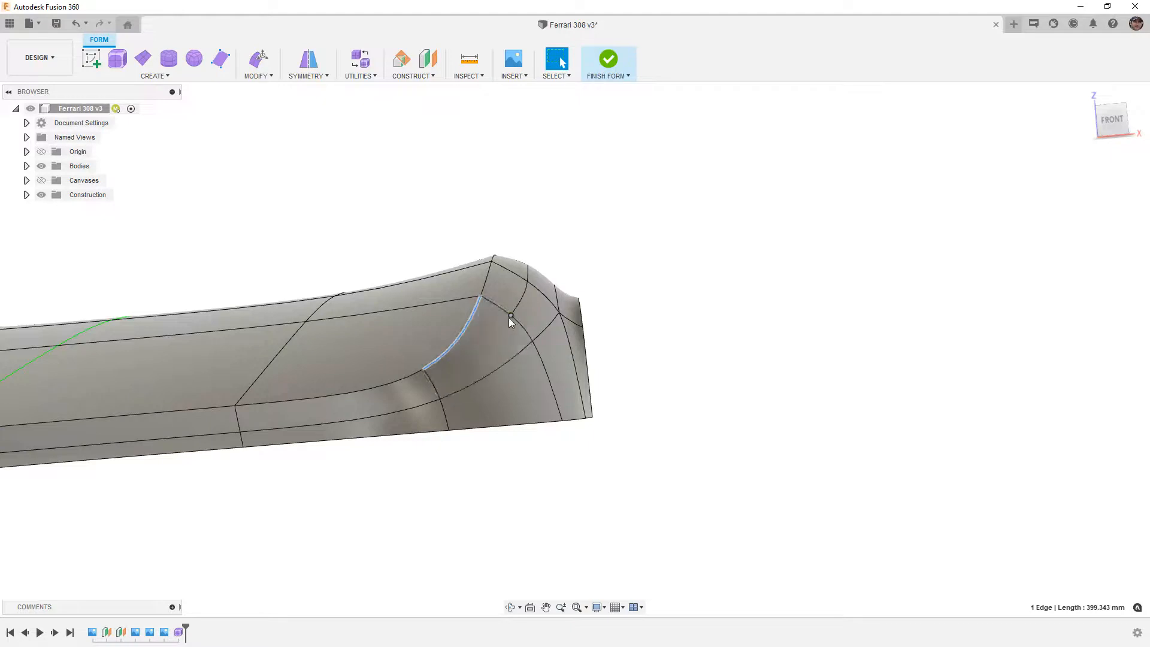
scroll(499, 349, down, 2)
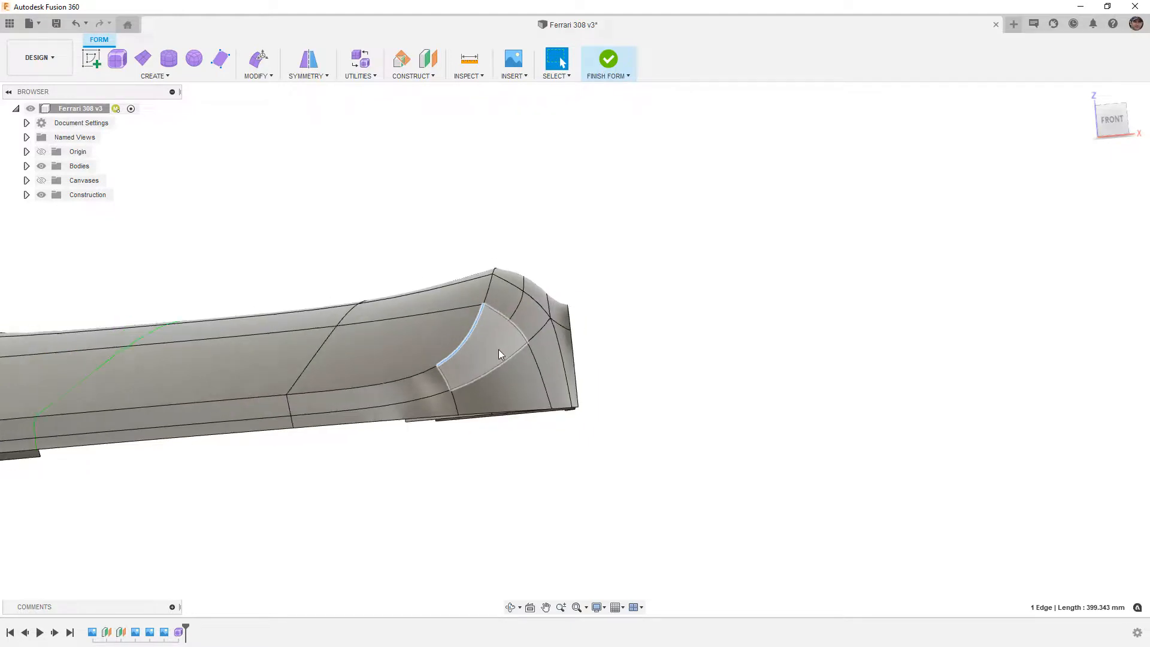
key(ctrl+4)
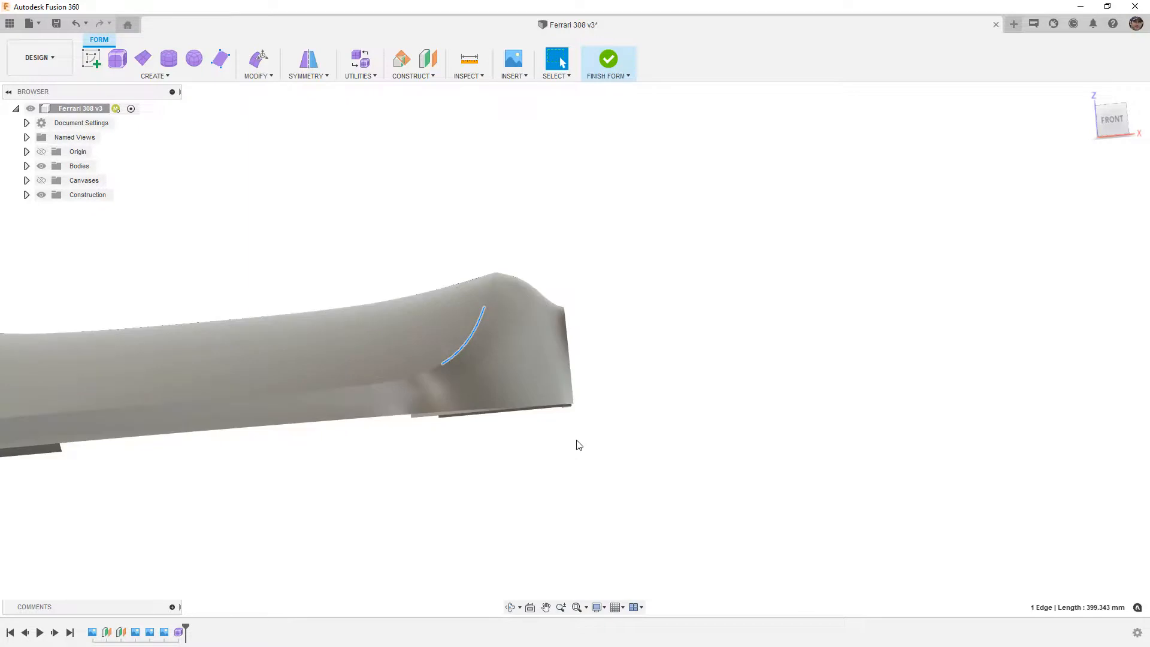
key(Escape)
shift+middle_drag(552, 455, 529, 473)
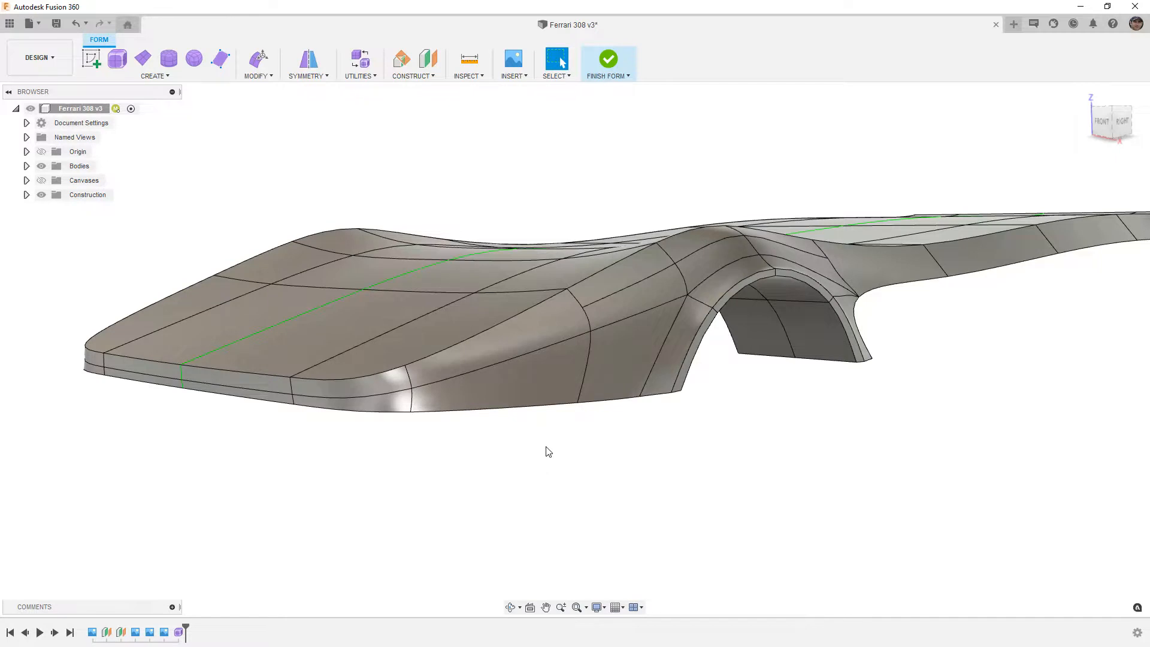
Switch to box display and examine the alignment of the bottom fender vertices ahead of the wheel arch from the front and top.
key(ctrl+1)
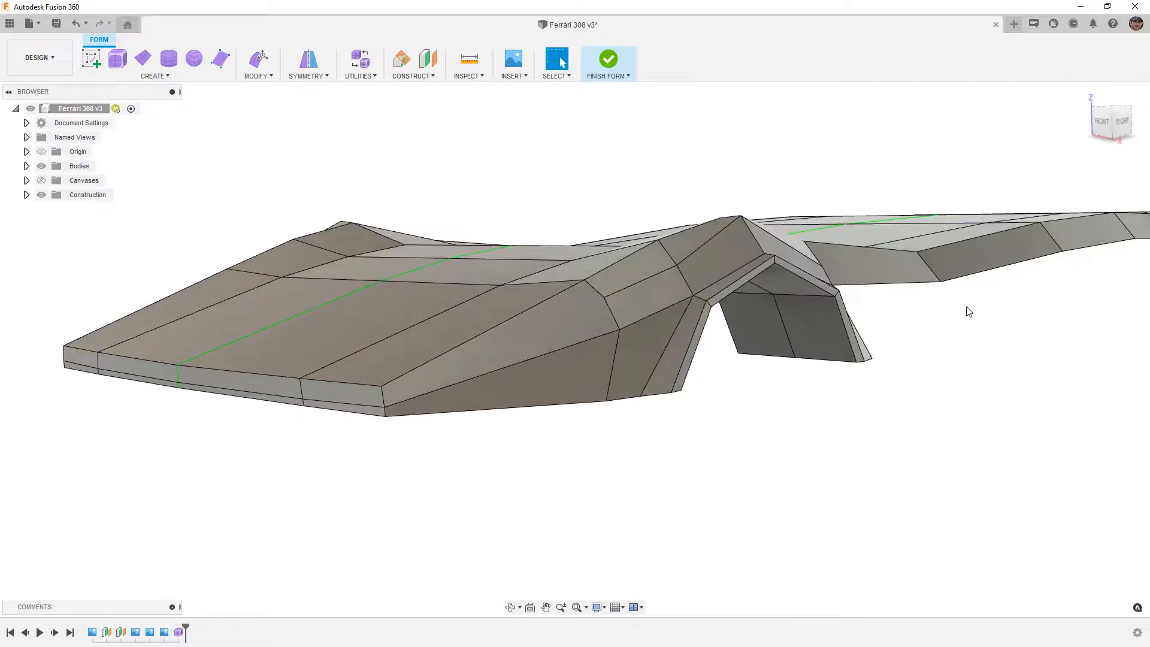
shift+middle_drag(693, 392, 721, 393)
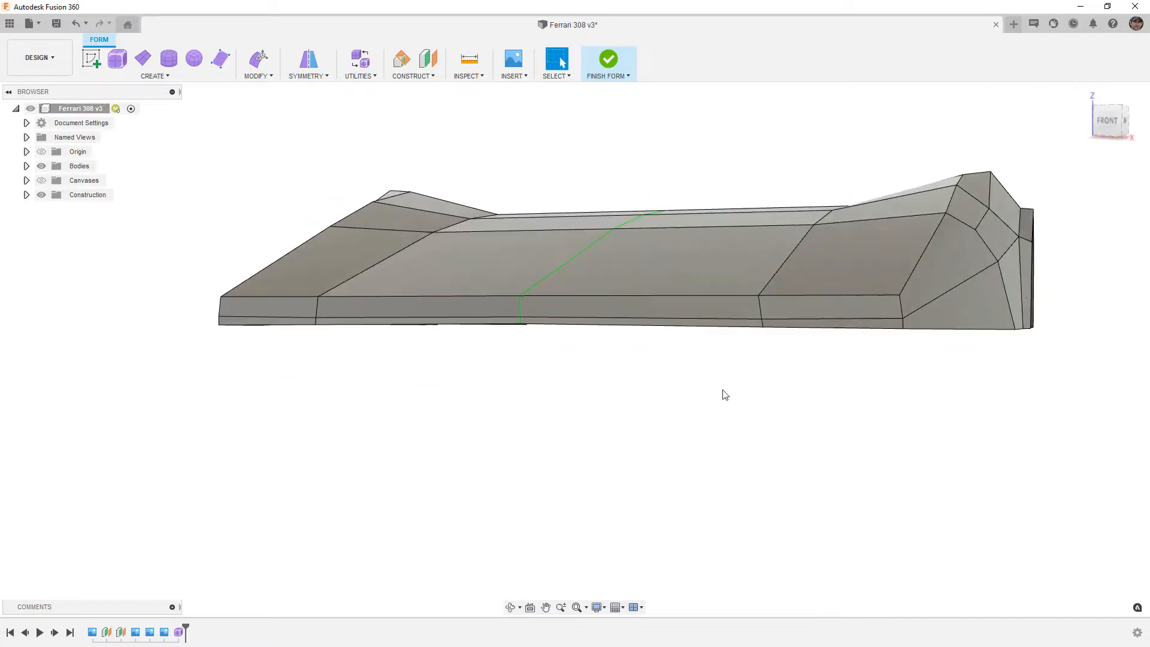
click(1111, 120)
scroll(886, 308, up, 3)
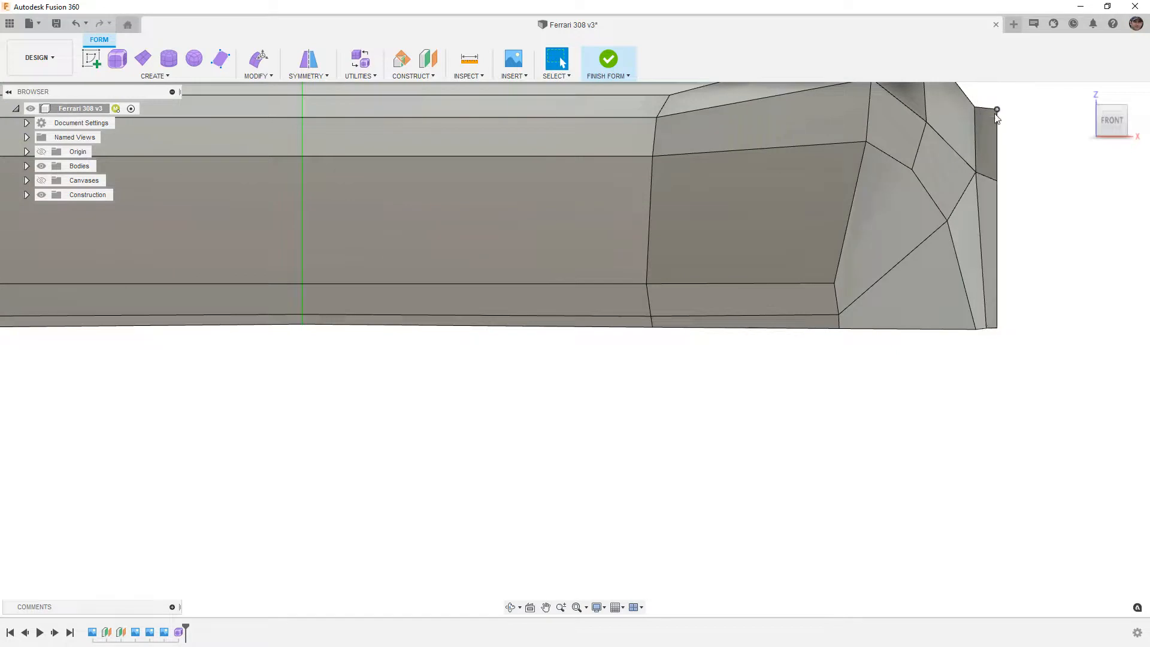
click(986, 328)
click(1107, 106)
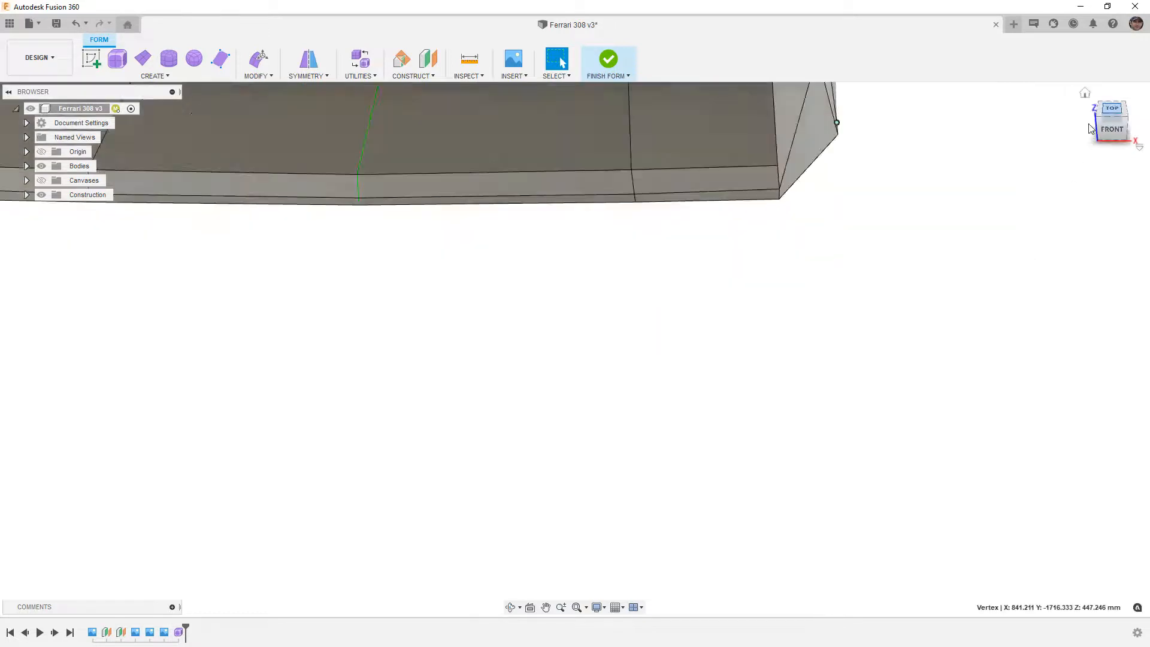
middle_drag(860, 226, 741, 497)
middle_drag(739, 331, 640, 623)
middle_drag(777, 310, 710, 460)
scroll(708, 290, up, 2)
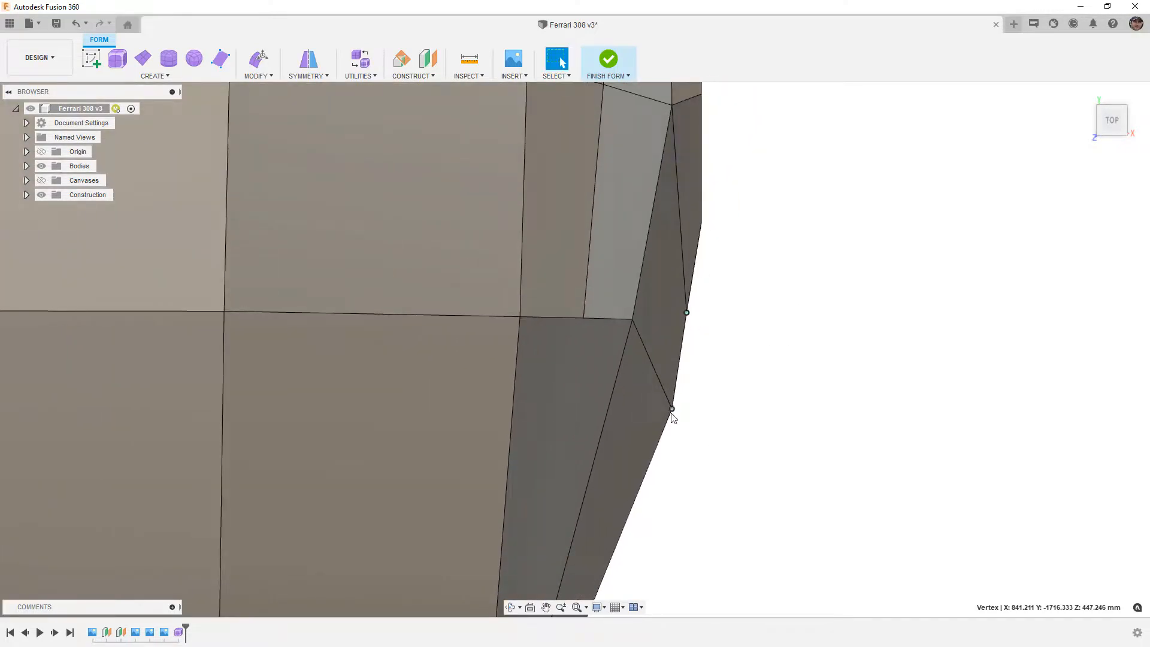
shift+middle_drag(697, 386, 818, 446)
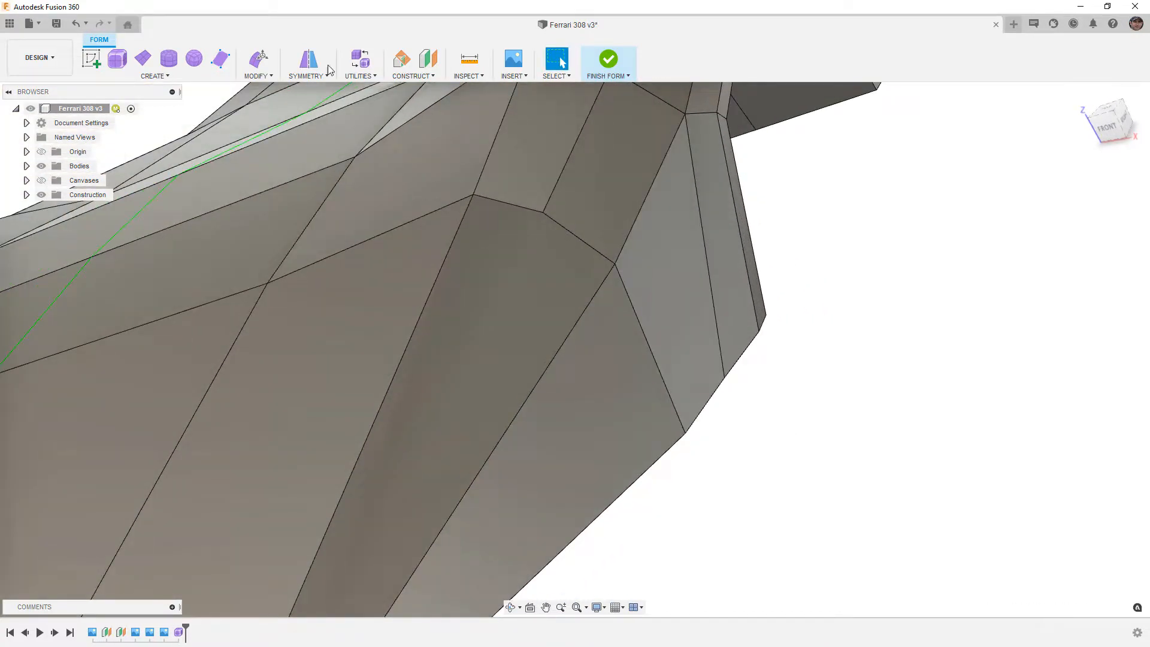
Straighten the three bottom fender vertices ahead of the wheel arch, with Fit direction and the Control Points type.
click(258, 76)
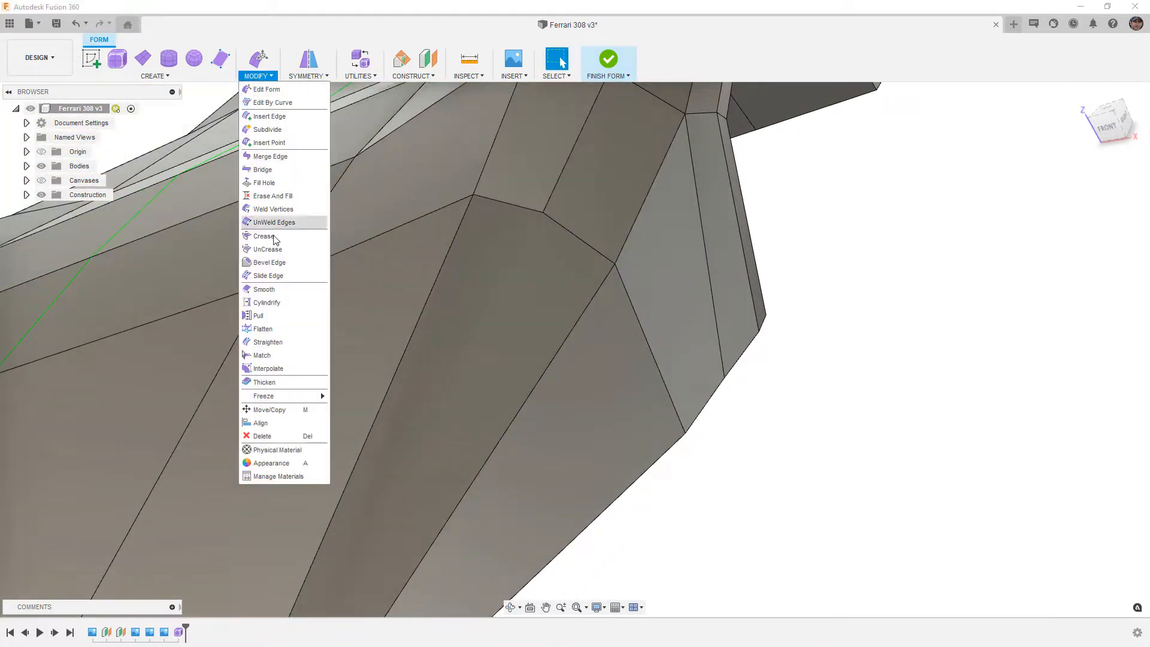
click(282, 343)
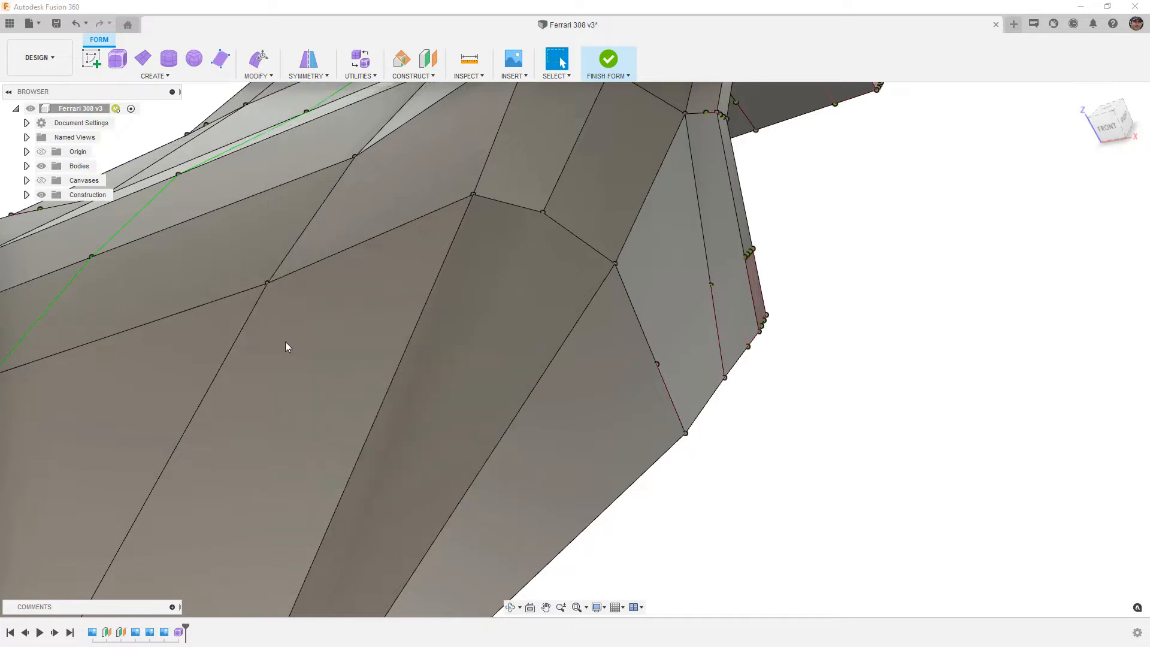
click(762, 333)
click(725, 378)
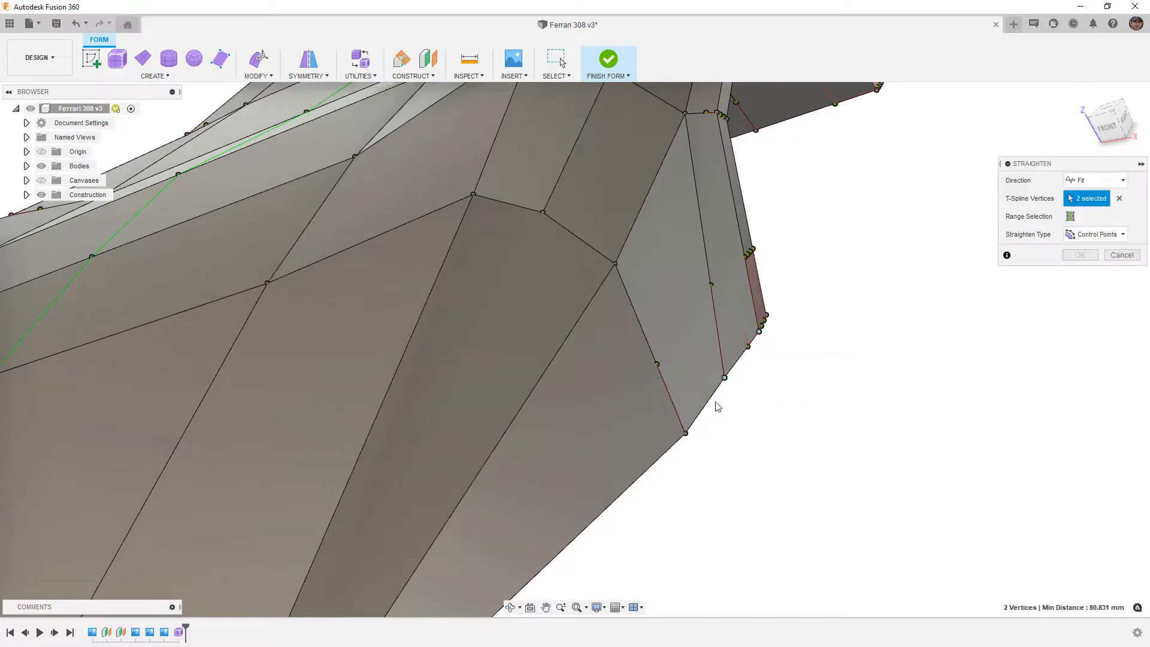
click(686, 434)
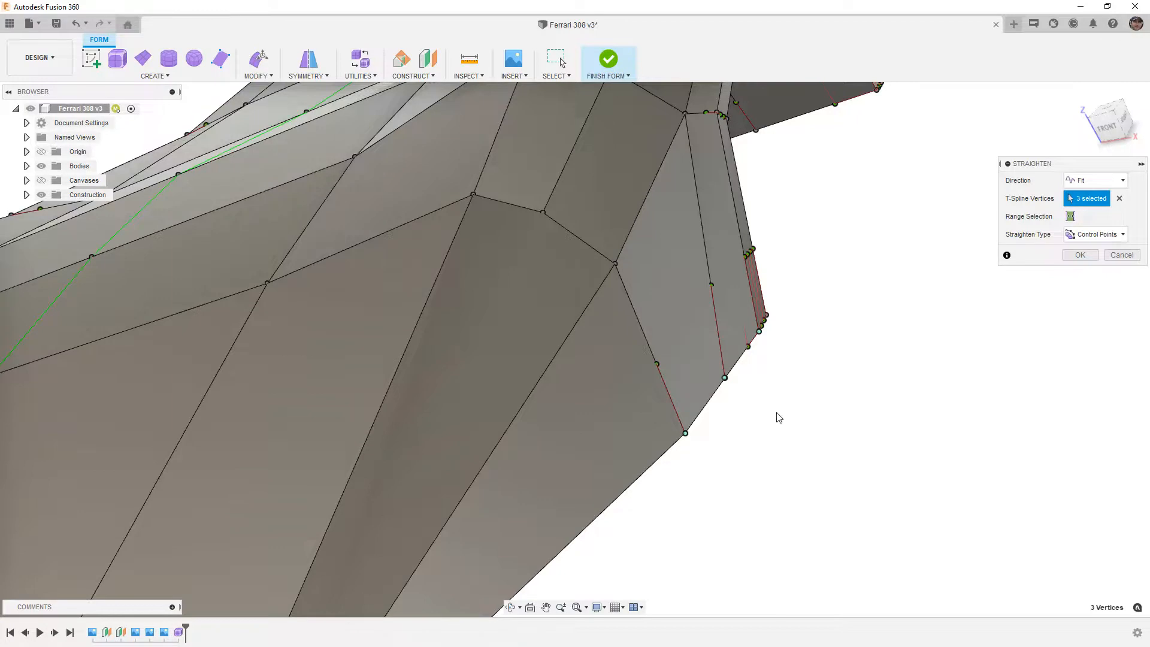
key(alt+3)
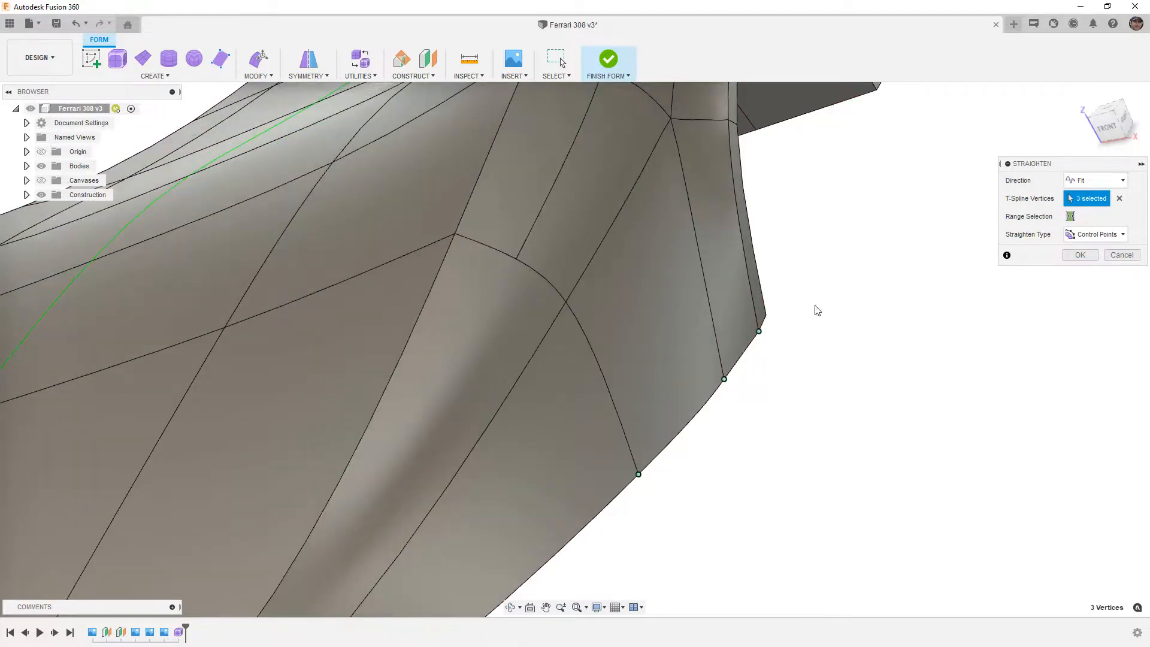
click(1092, 236)
click(1096, 233)
key(alt+1)
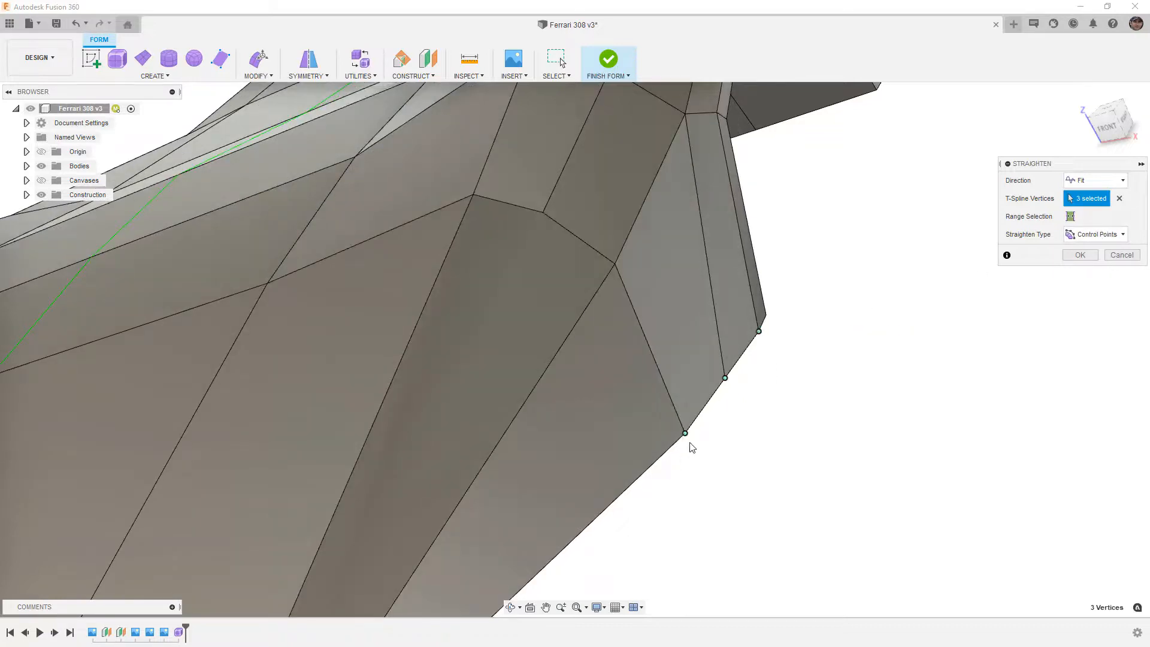
click(1080, 255)
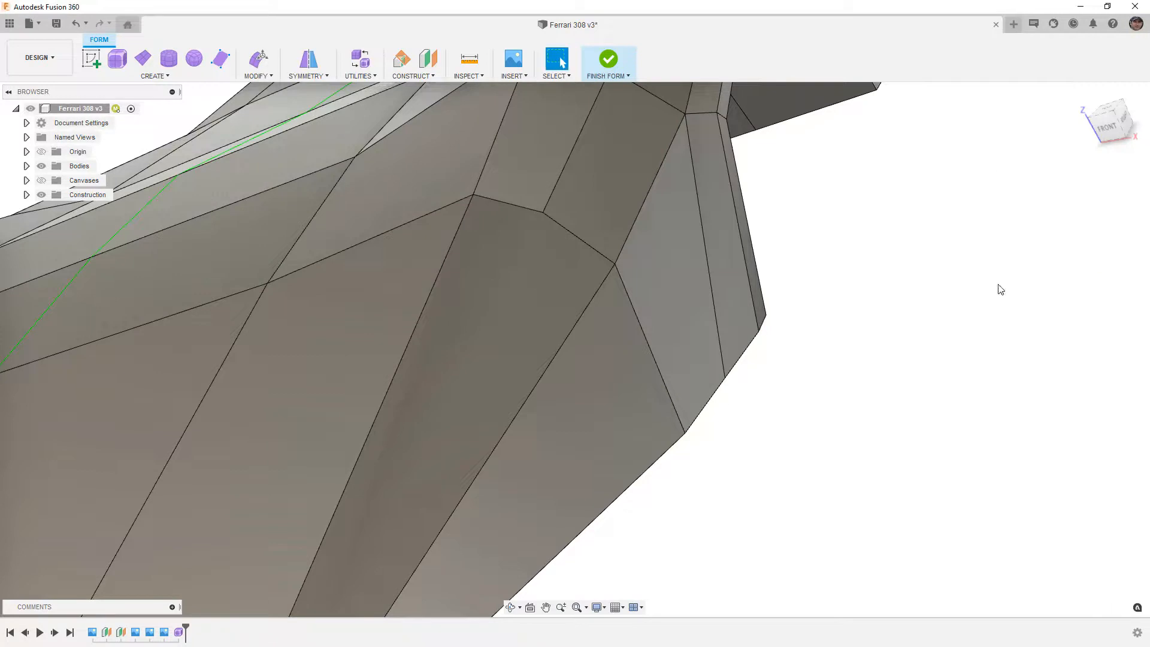
right_click(820, 393)
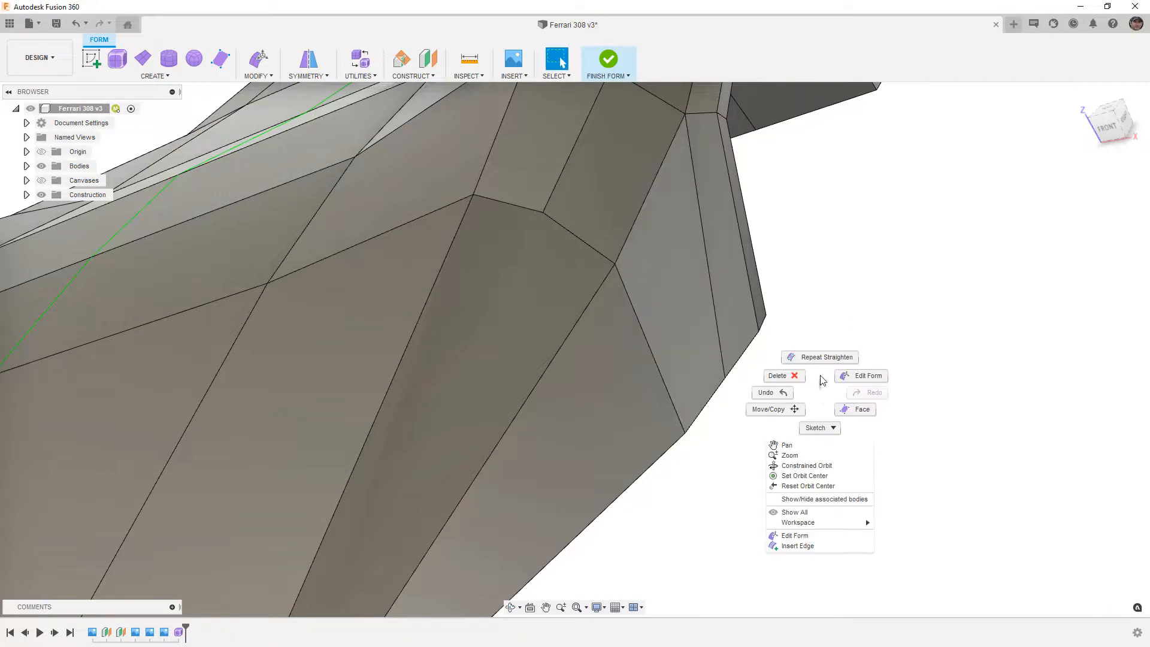
click(822, 358)
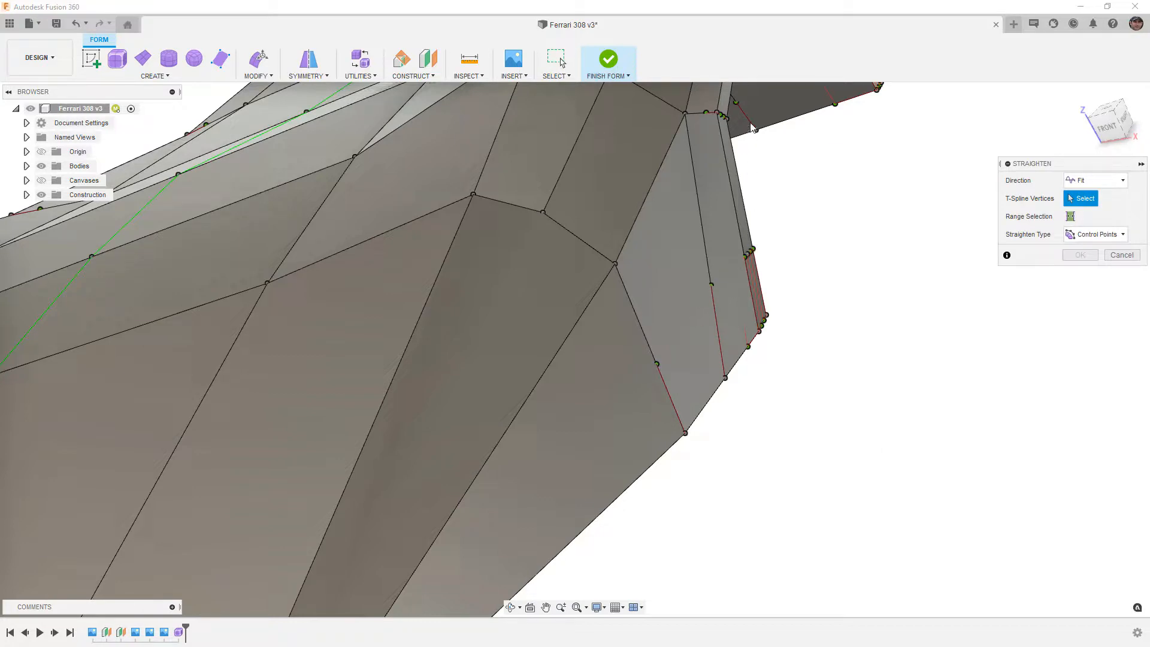
scroll(707, 325, down, 4)
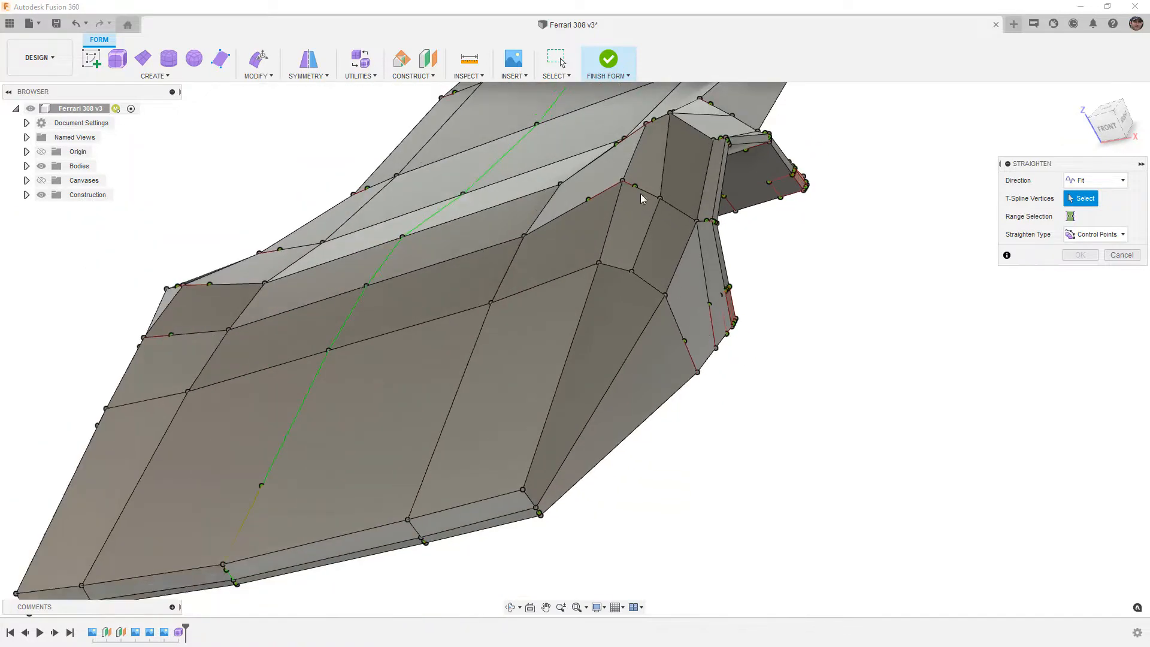
scroll(627, 177, up, 2)
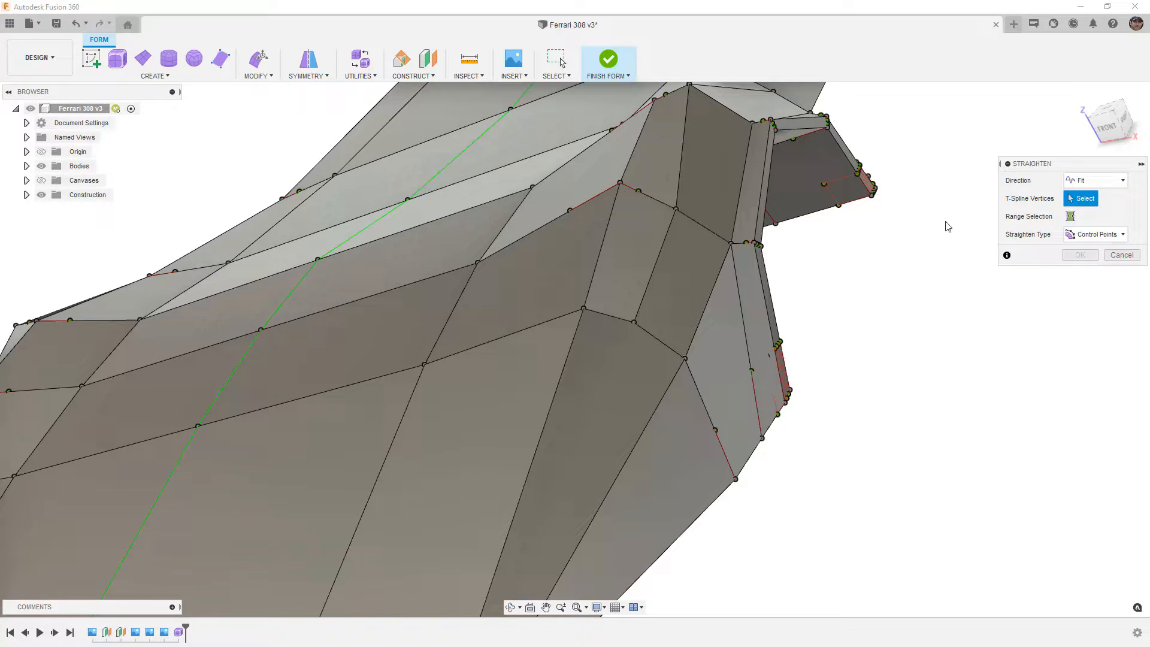
click(1122, 255)
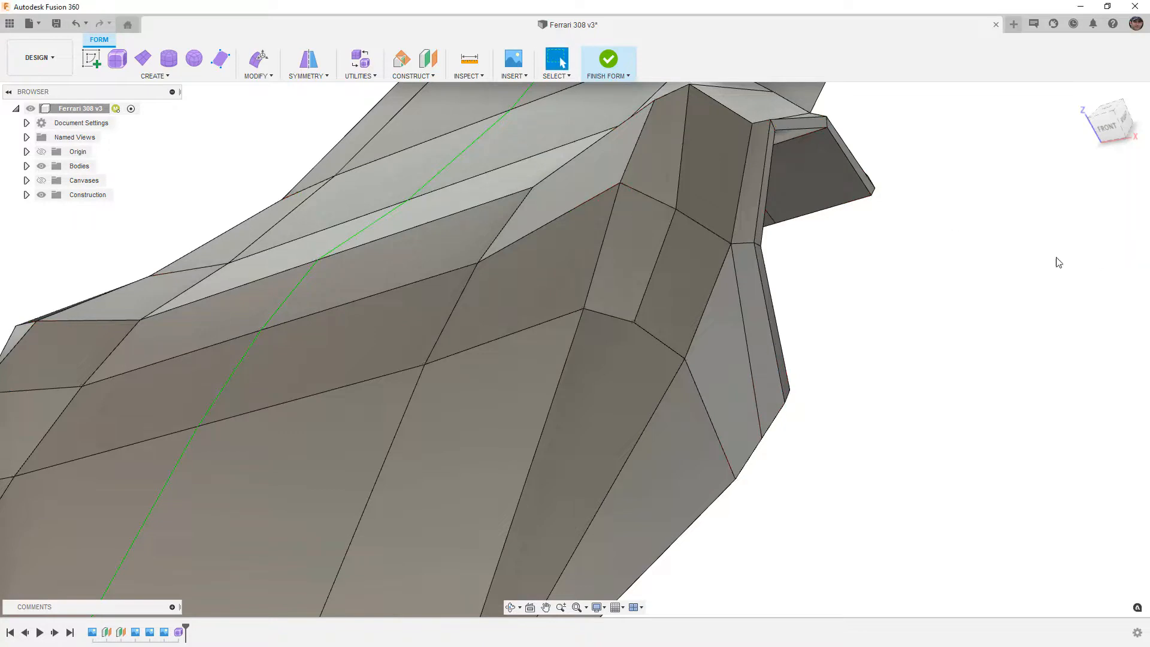
Edit the form with the vertex filter and try moving the front fender corner's tangency handle about 28.7 mm and 17.4 mm, in smooth display.
click(267, 63)
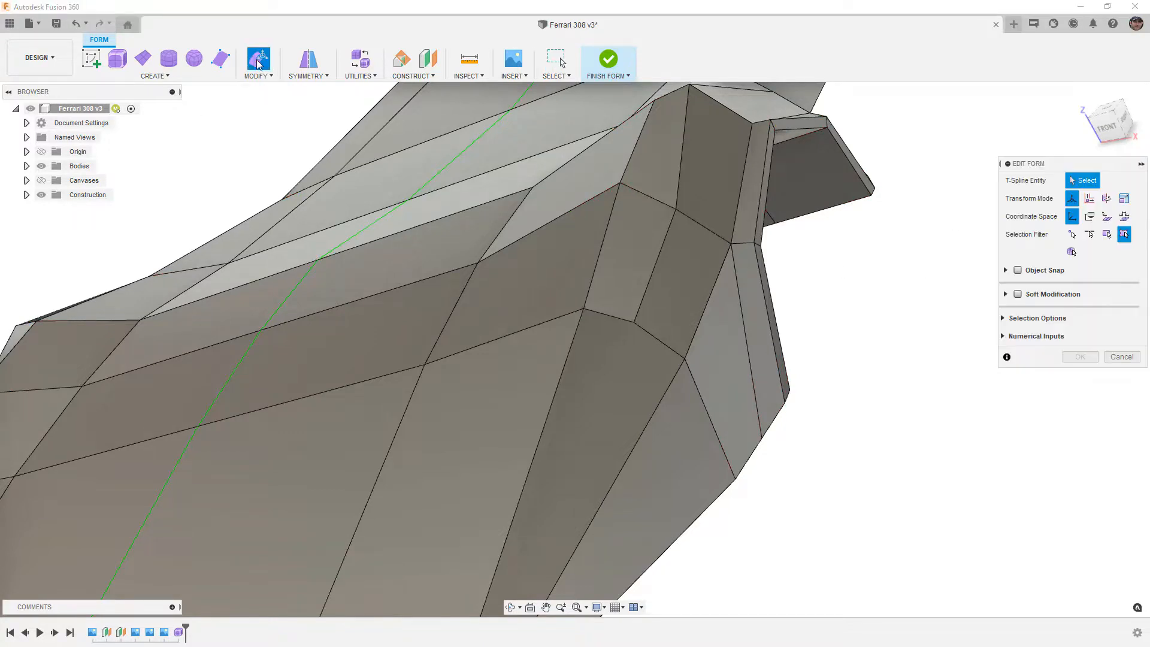
click(619, 182)
click(860, 291)
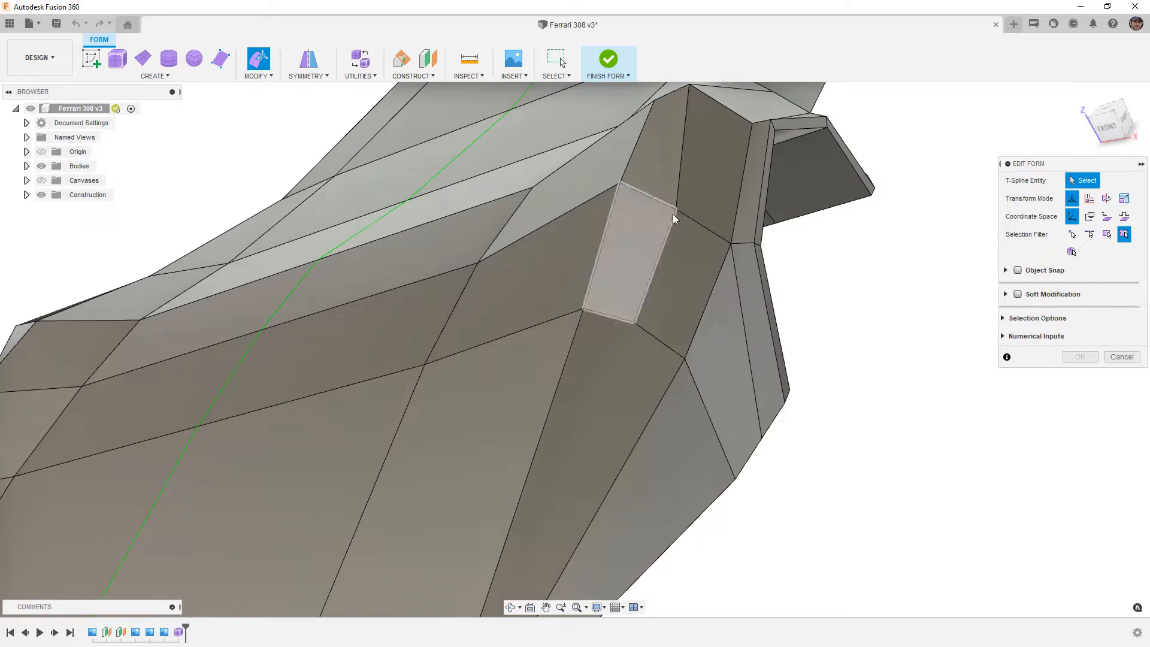
click(1075, 234)
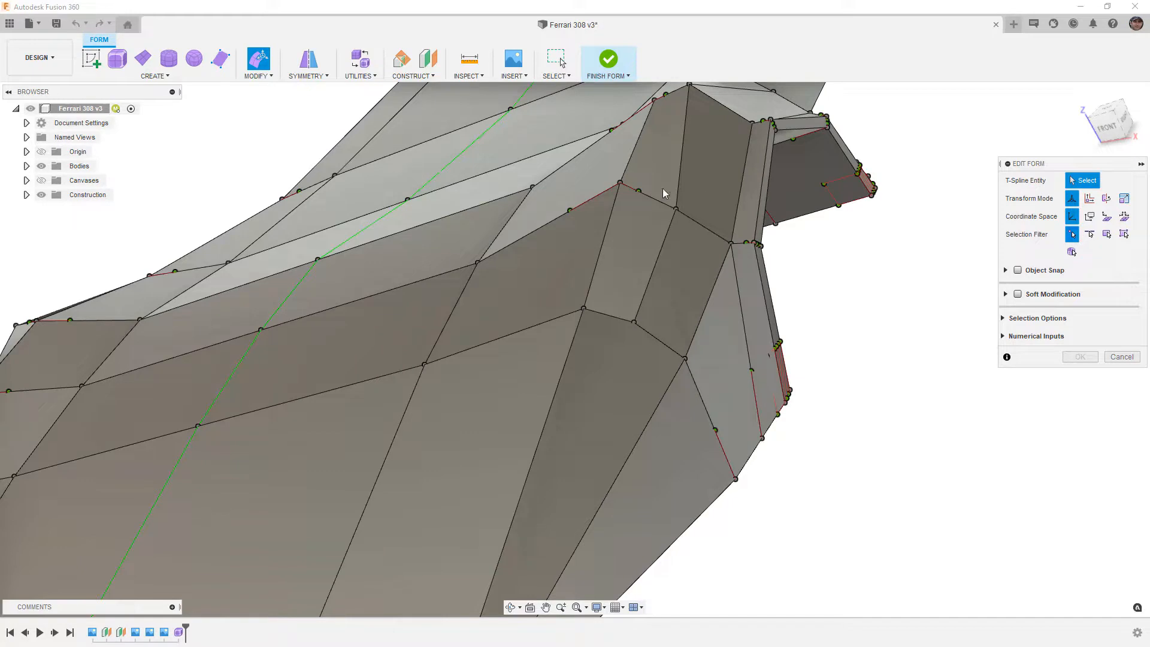
click(646, 175)
drag(646, 175, 658, 157)
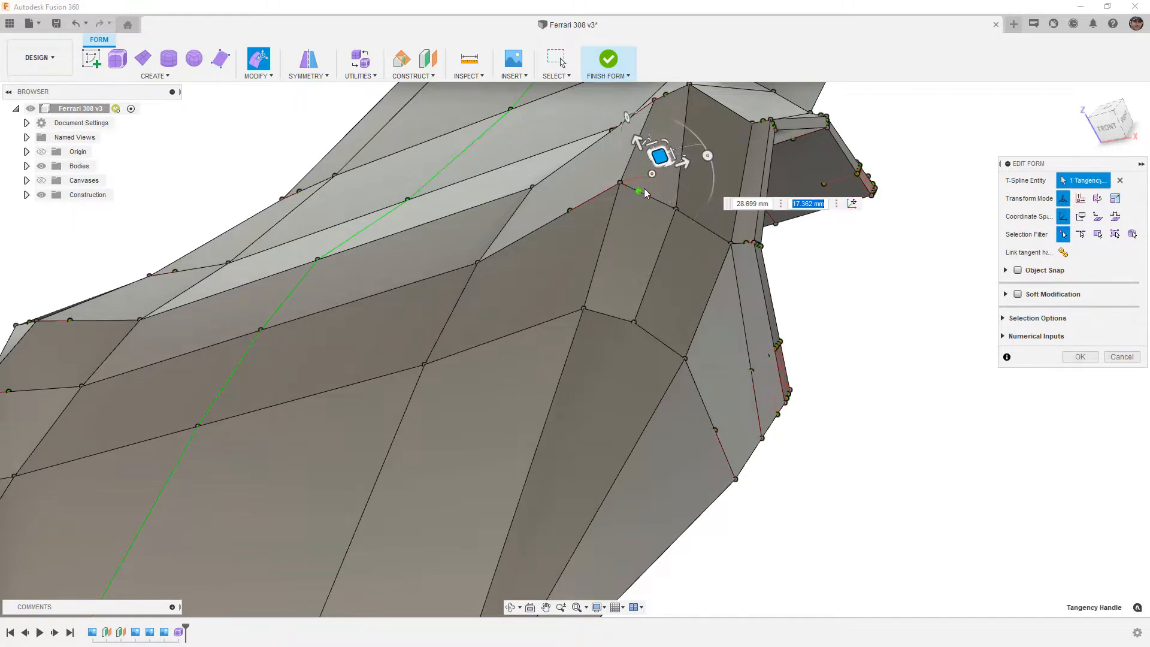
key(alt+3)
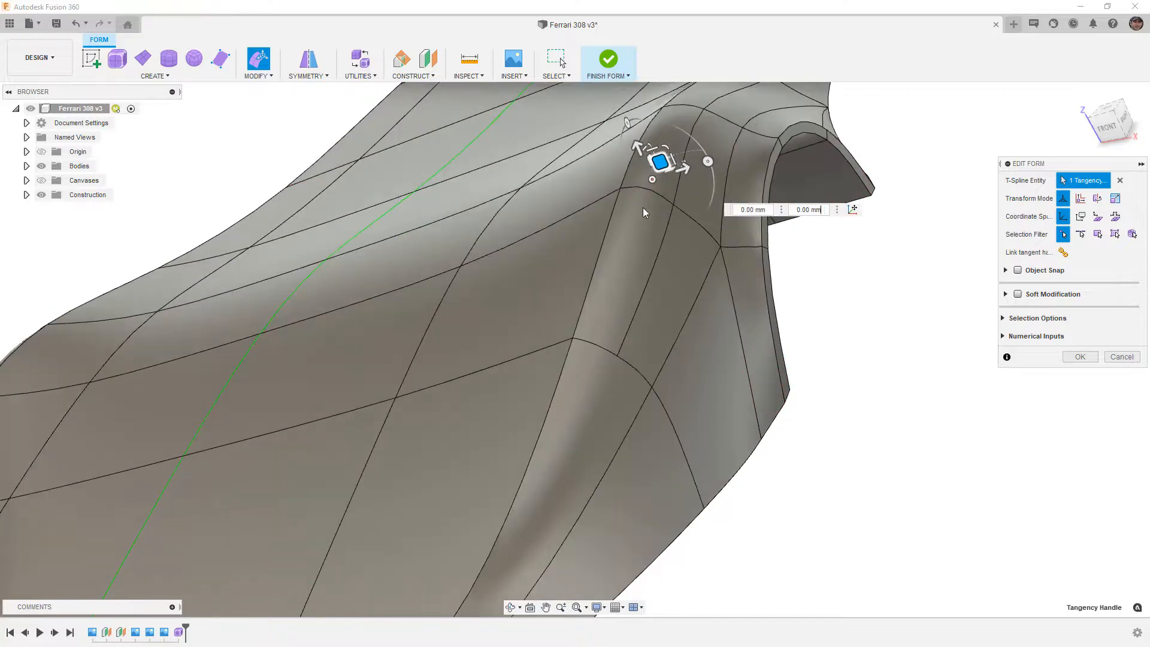
In the front view, try moving the fender's upper tangency handle about 27.8 mm outward and 26 mm up, and toggle its tangent handle link.
shift+middle_drag(638, 216, 694, 132)
click(1104, 122)
click(1104, 122)
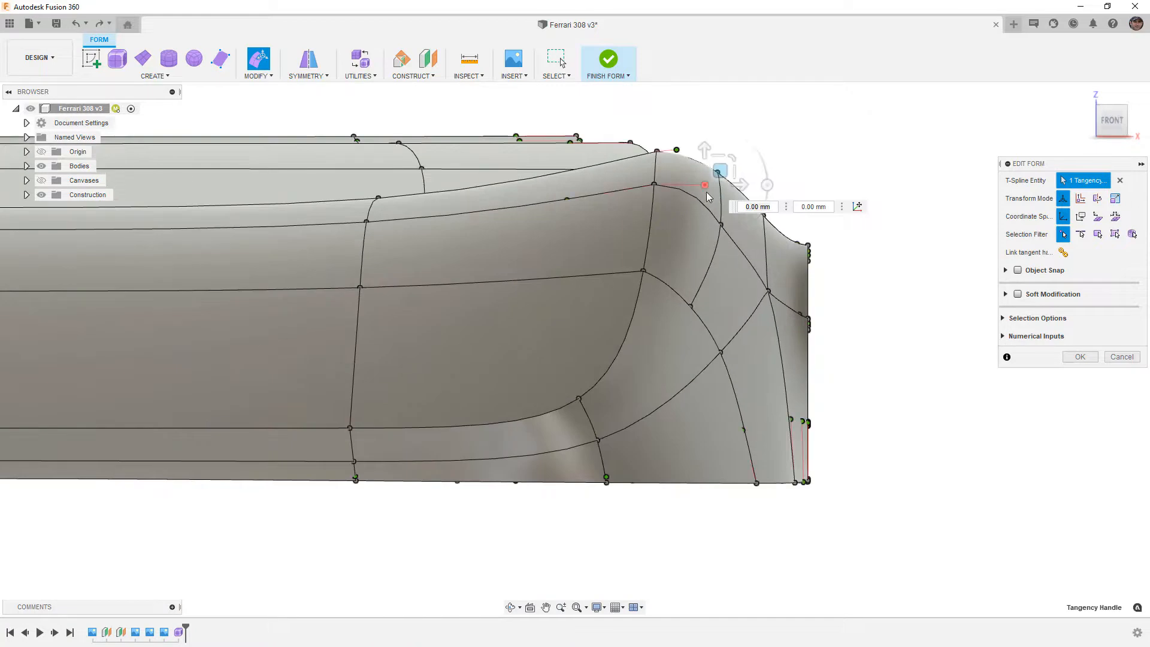
click(706, 190)
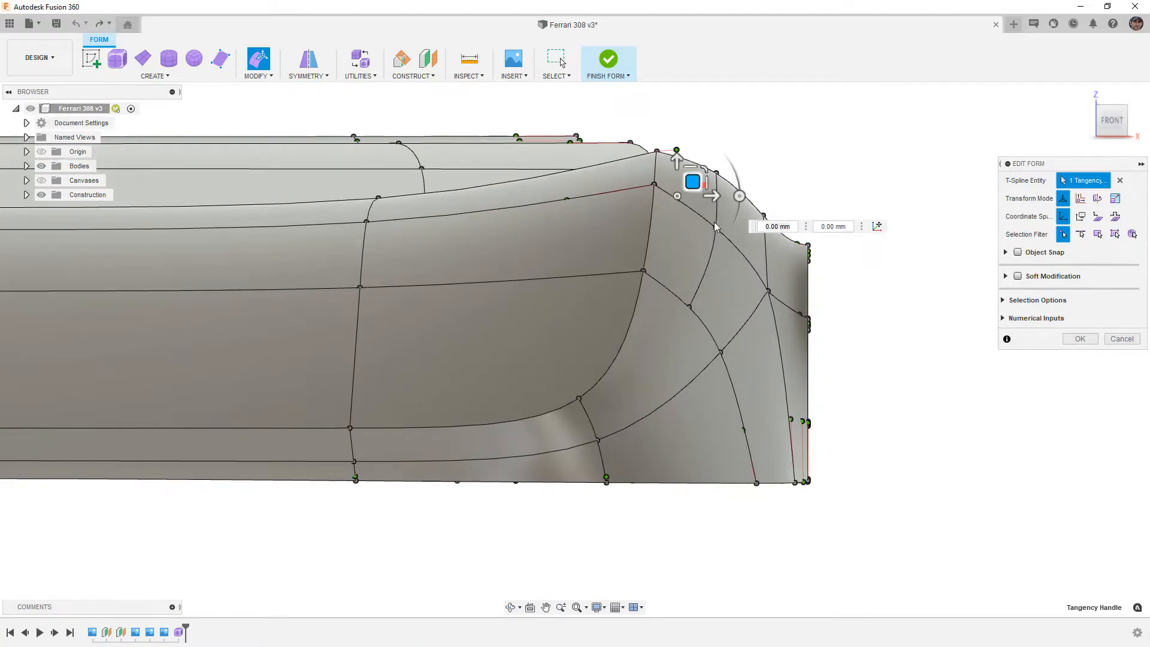
drag(693, 181, 720, 155)
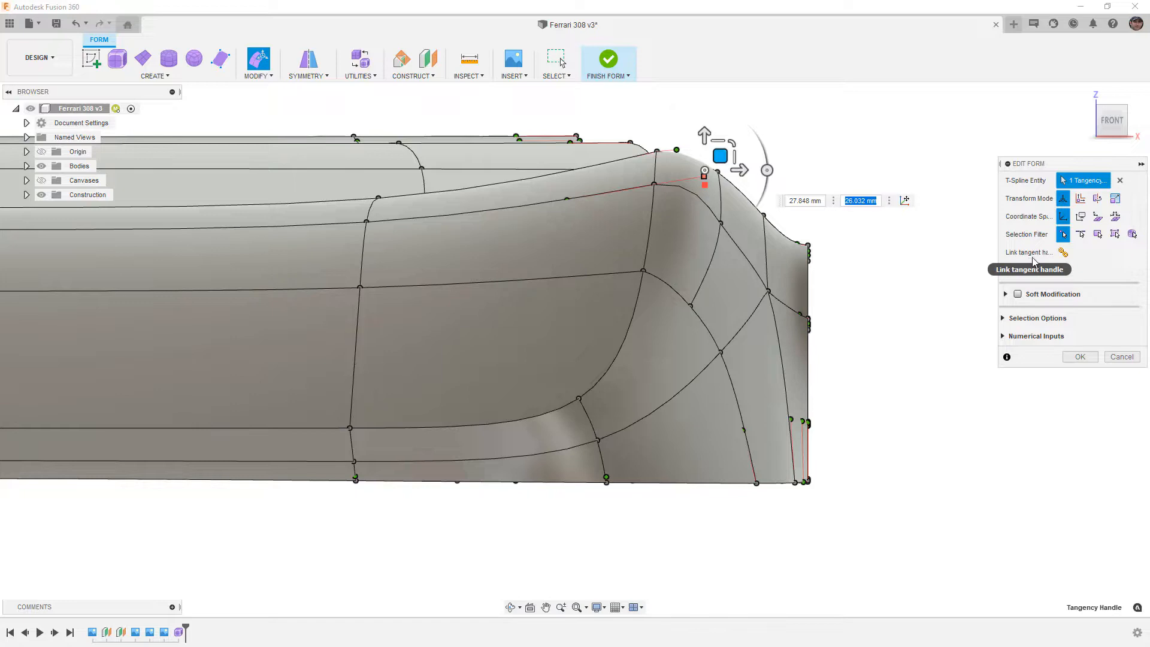
click(1063, 253)
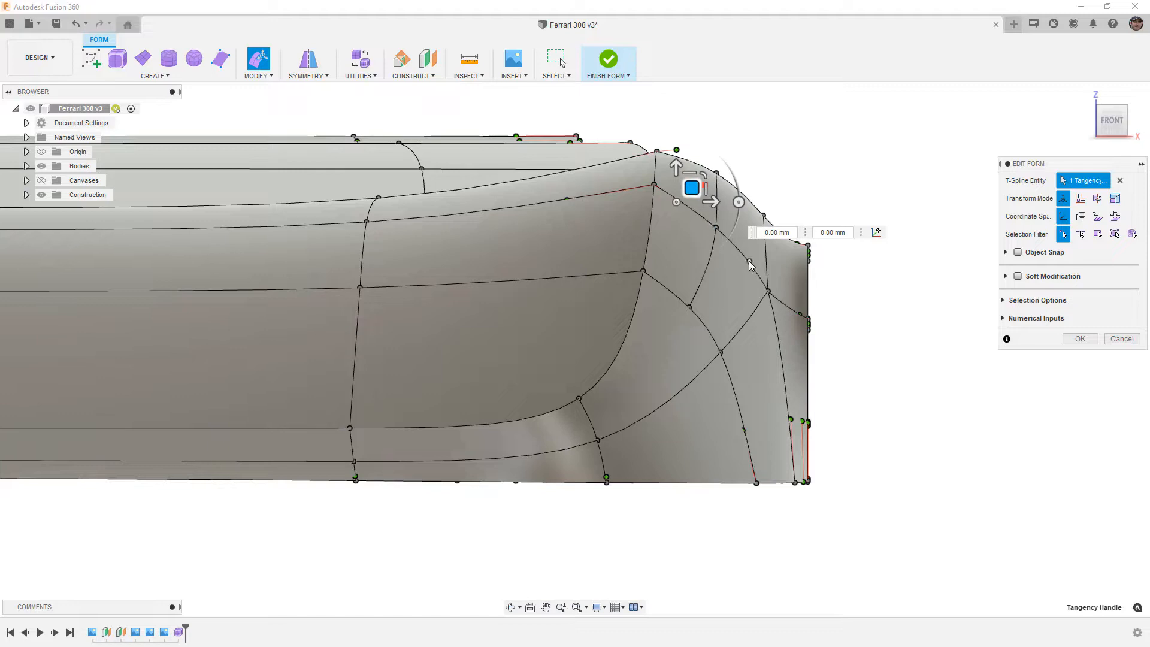
click(888, 352)
Compare the nose corner's display with the All, Face and Edge selection filters, restore All and finish editing the form.
shift+middle_drag(817, 233, 740, 269)
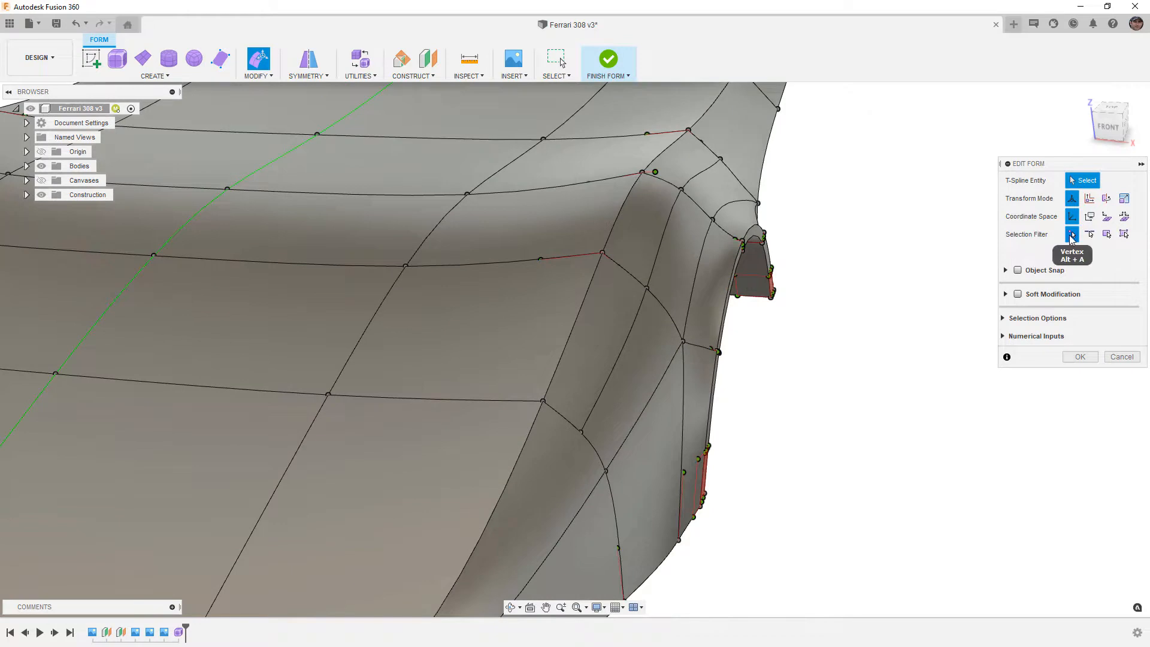
click(1124, 234)
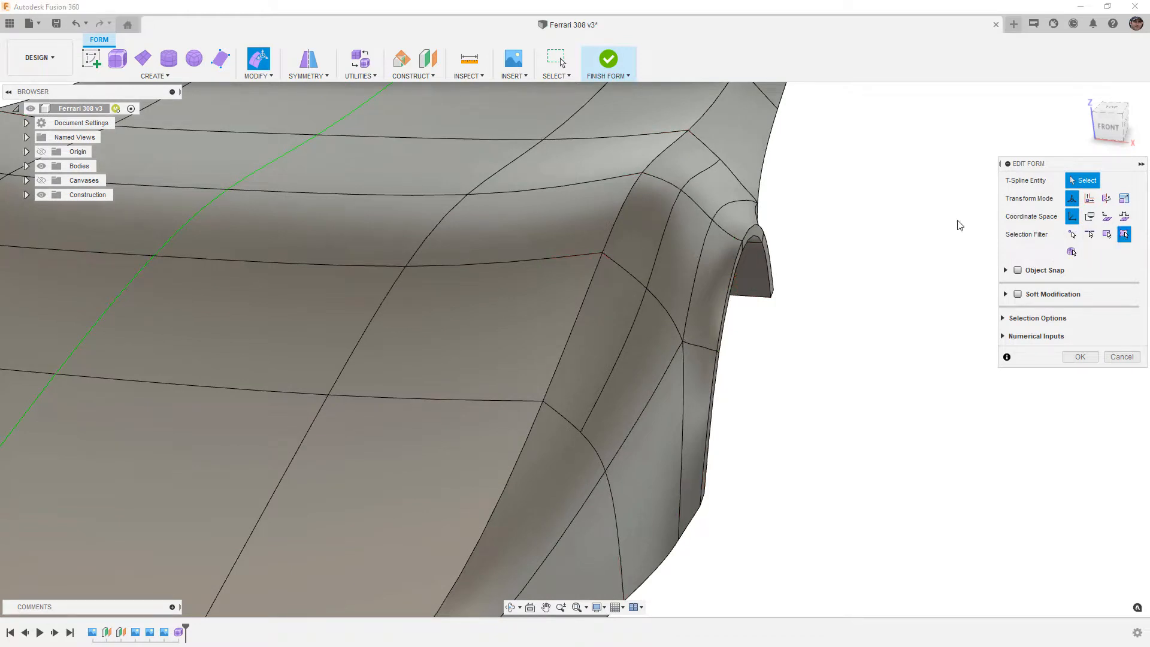
click(1107, 234)
click(1090, 234)
click(1124, 235)
scroll(732, 298, down, 2)
scroll(732, 298, down, 2)
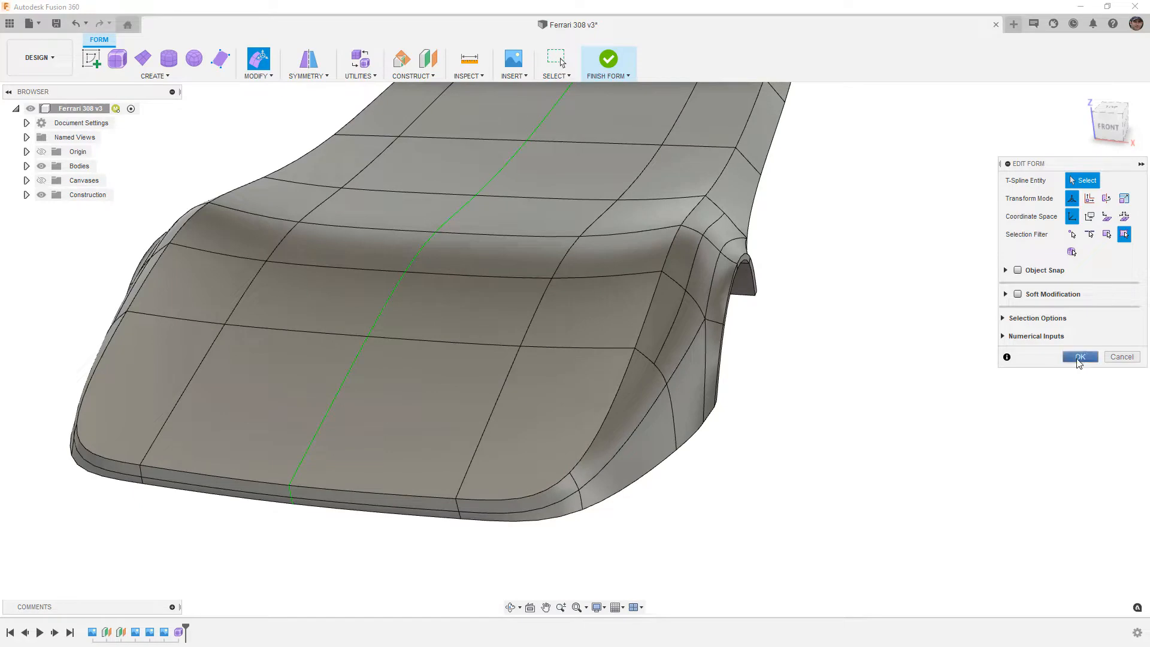
click(1080, 357)
click(275, 77)
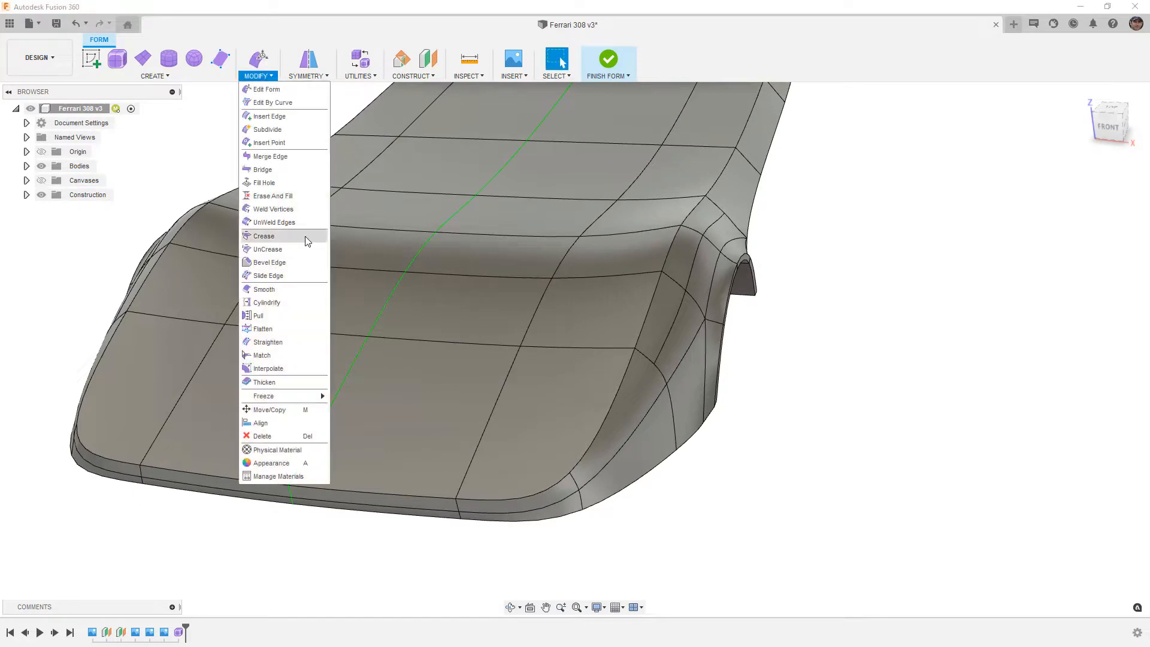
click(267, 342)
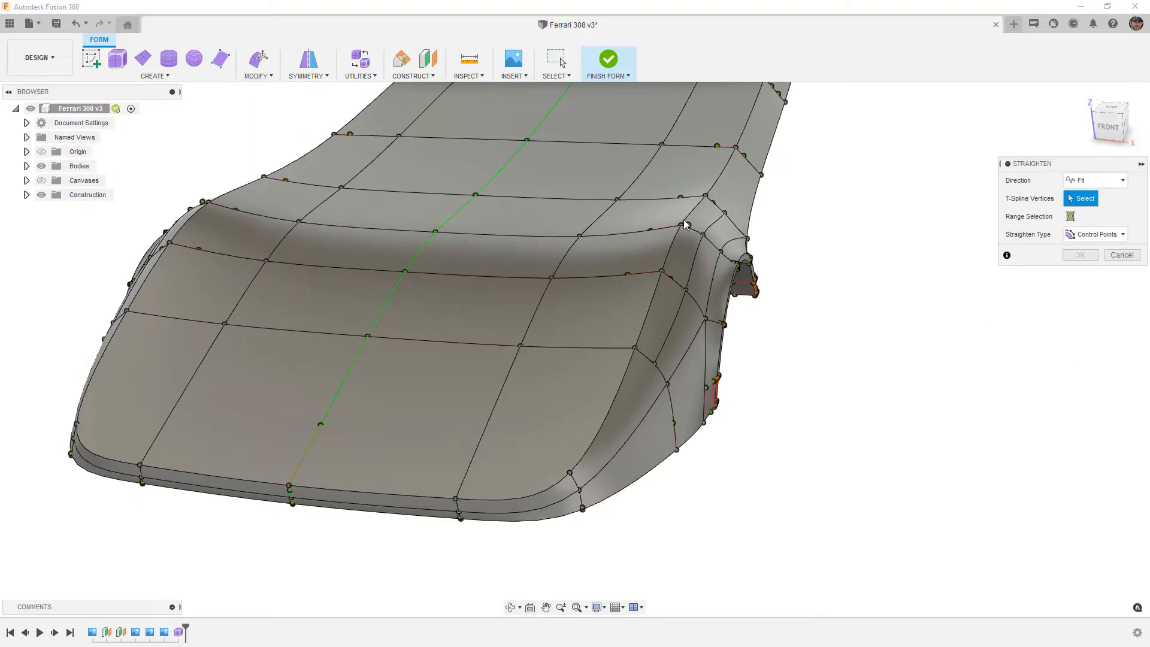
scroll(669, 221, up, 5)
click(561, 324)
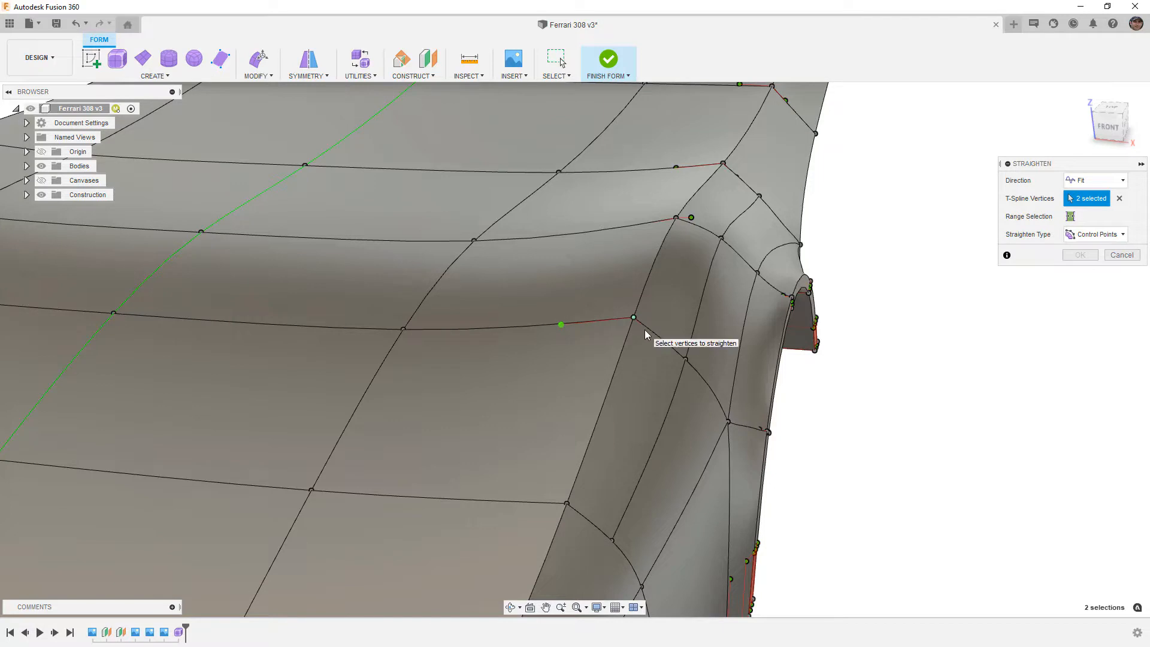
key(alt+1)
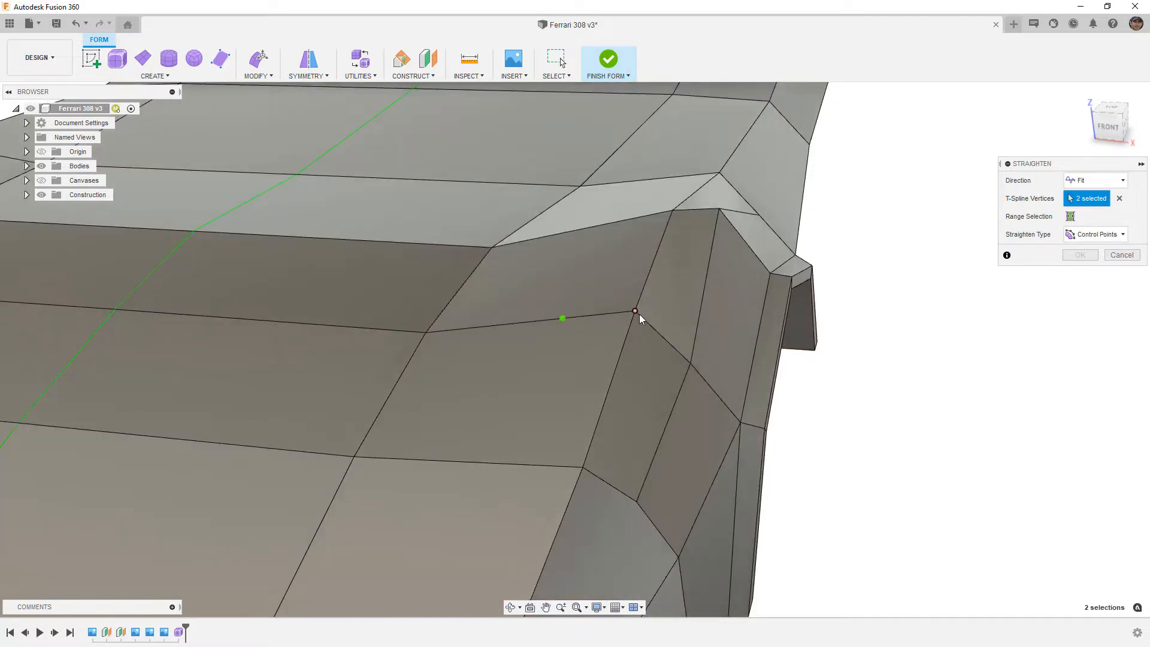
key(alt+3)
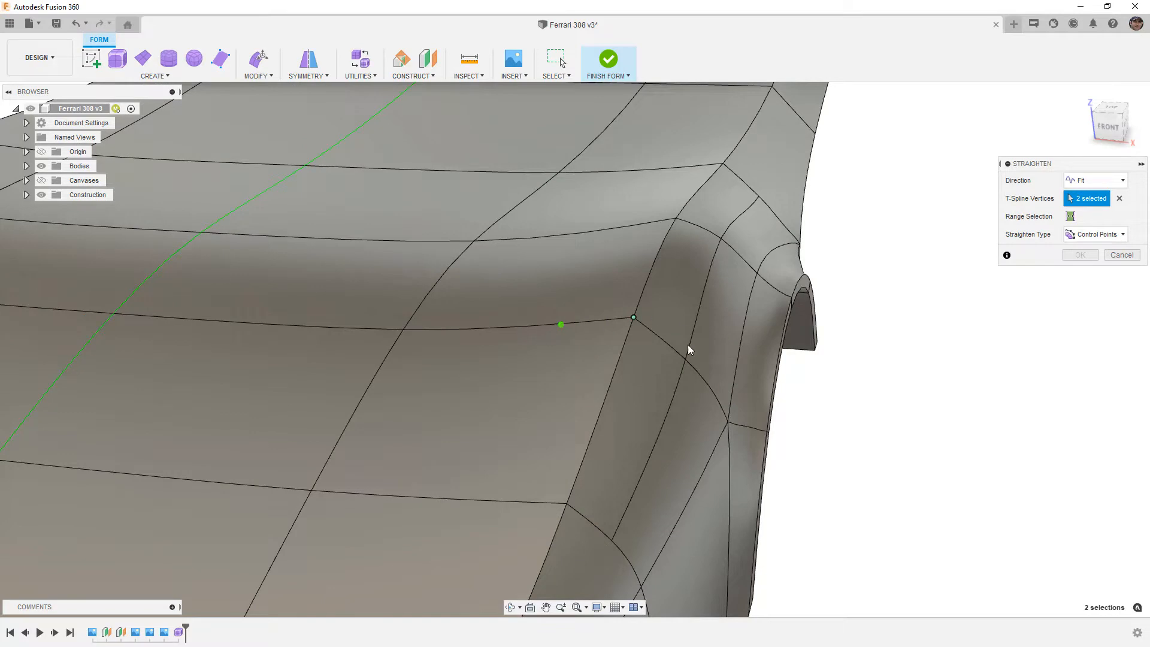
click(1081, 257)
In box display and the right view, extend the edge behind the front wheel arch into a new face, about 581 mm rearward and 24 mm down.
scroll(674, 291, down, 5)
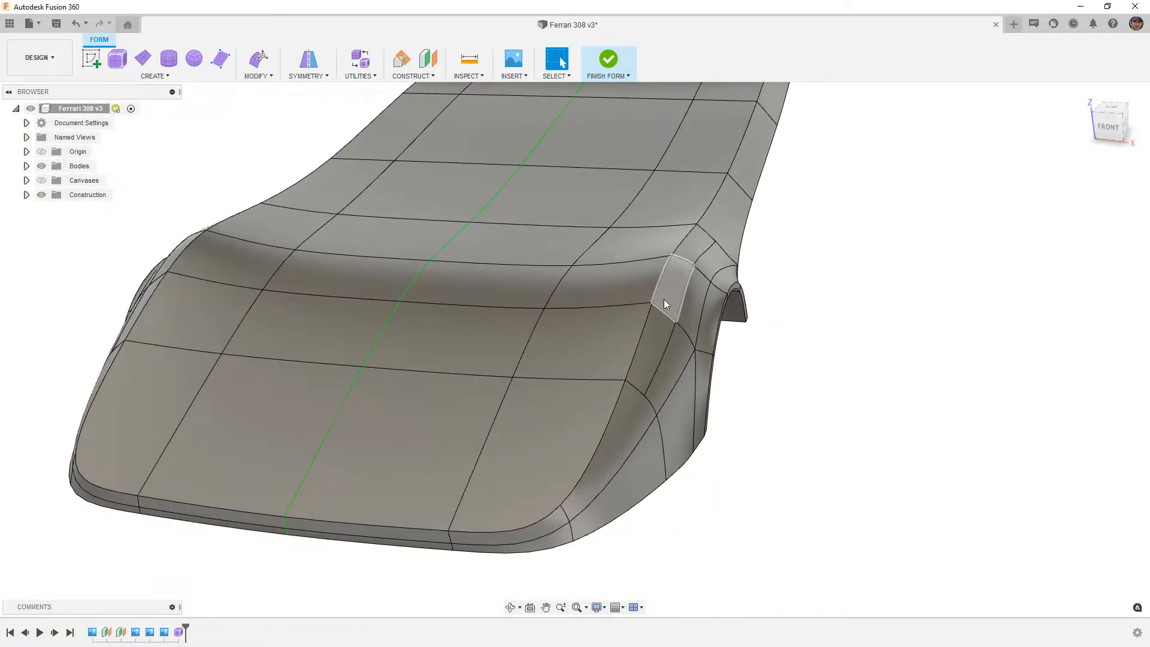
key(alt+1)
shift+middle_drag(659, 313, 626, 431)
mouse_move(1075, 143)
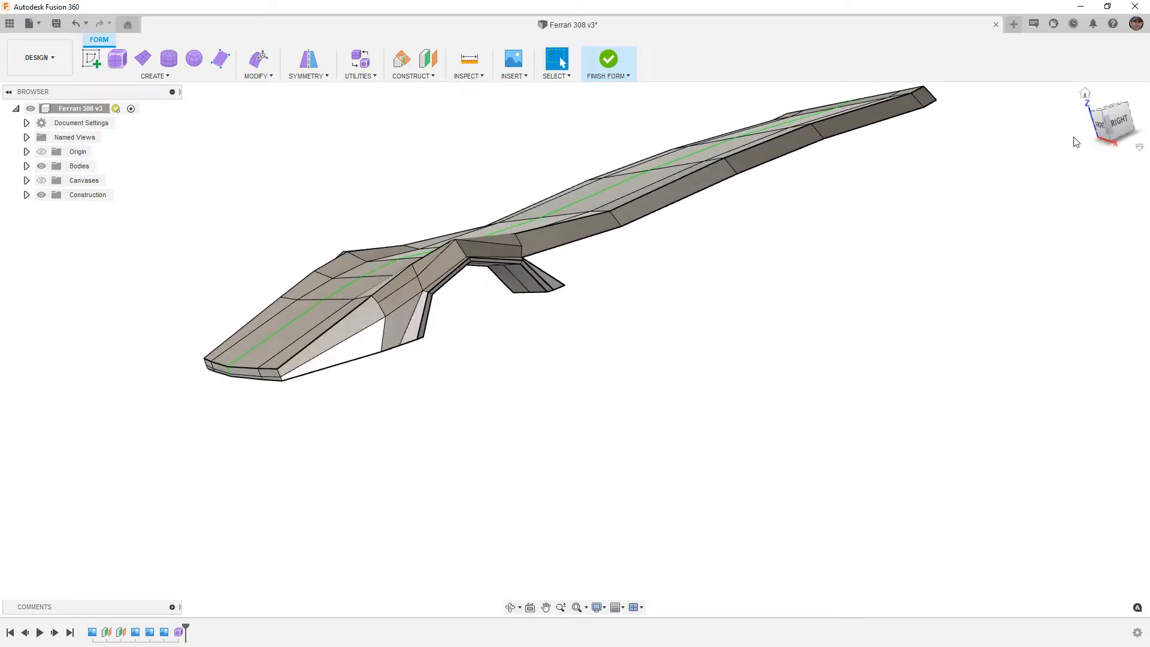
click(1118, 120)
scroll(533, 250, up, 4)
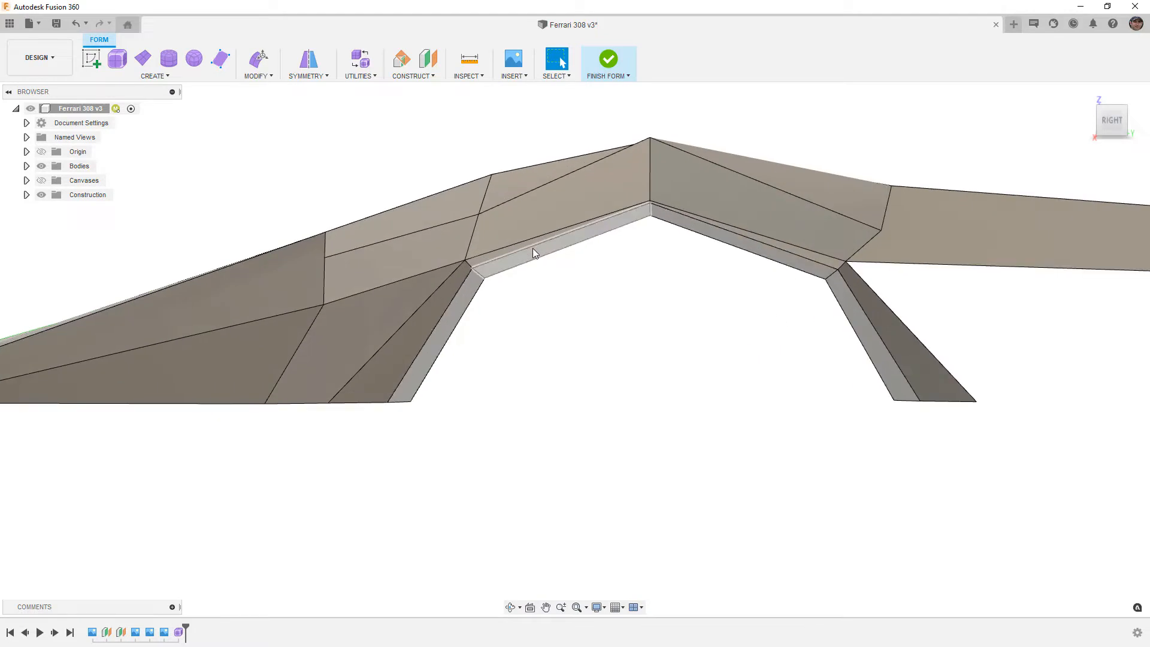
scroll(532, 248, down, 3)
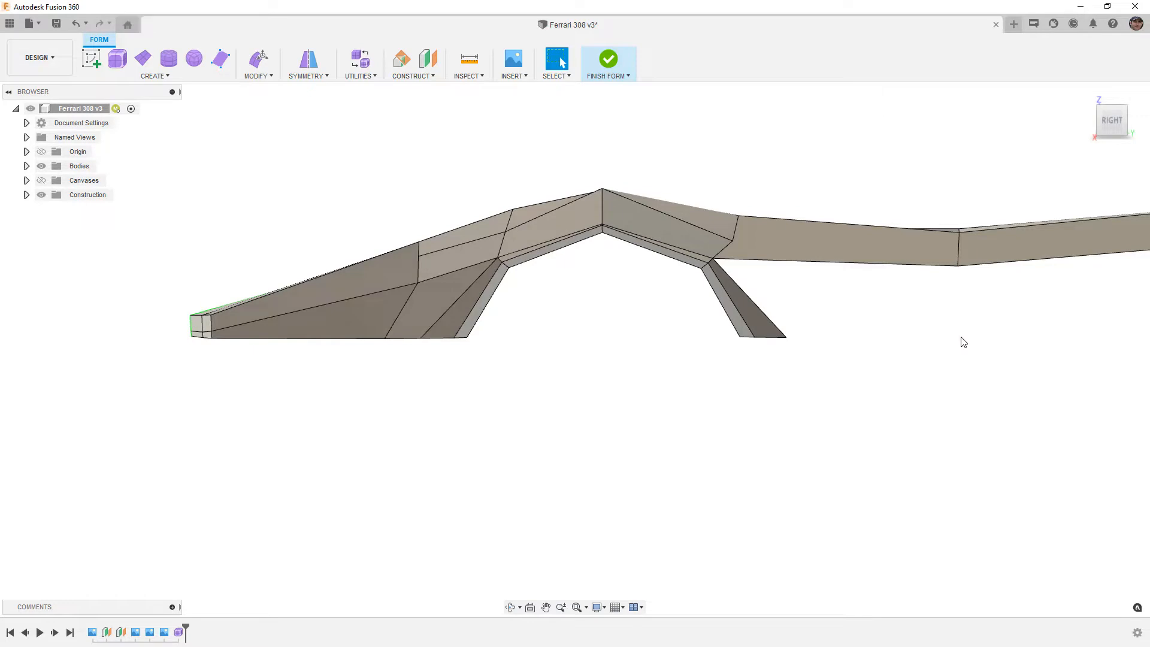
click(743, 290)
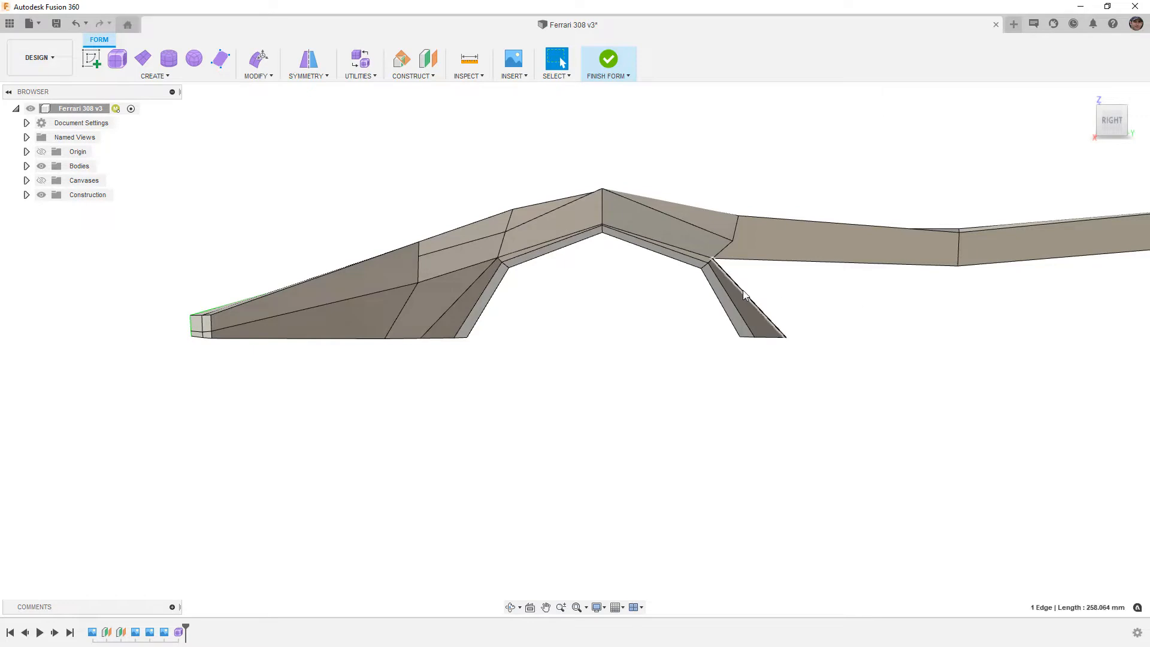
click(258, 58)
drag(770, 284, 1019, 306)
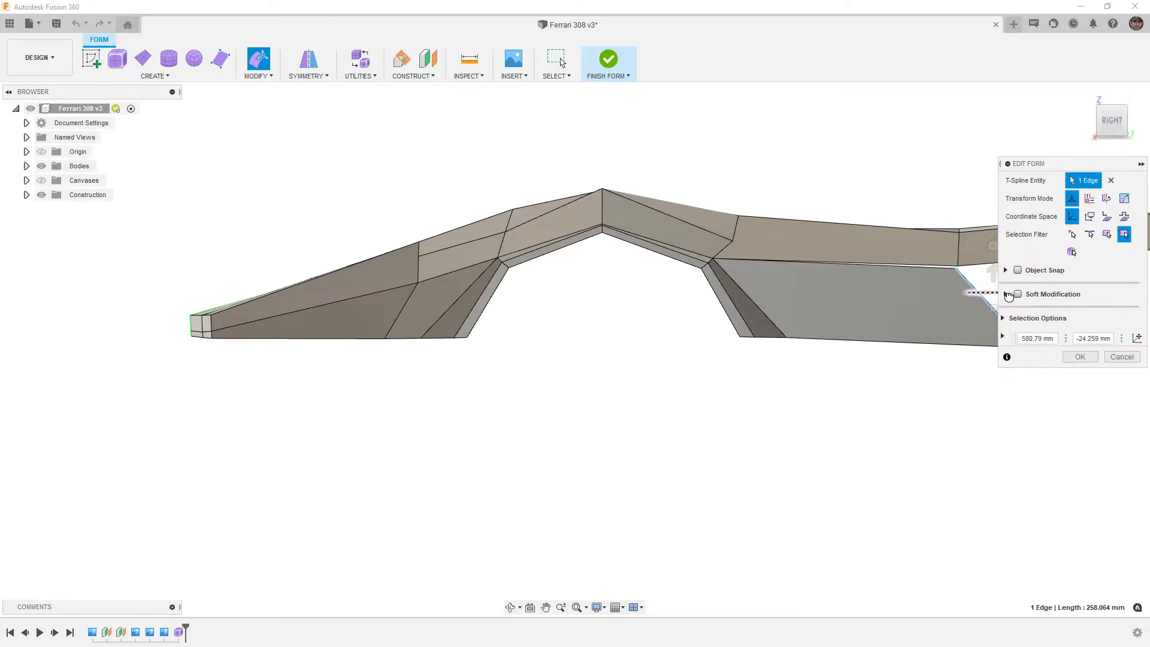
Move the new side face's bottom rear vertex forward and level with its lower front corner, check it against the canvas, and finish editing.
middle_drag(984, 404, 744, 406)
click(796, 353)
drag(802, 343, 742, 329)
click(41, 180)
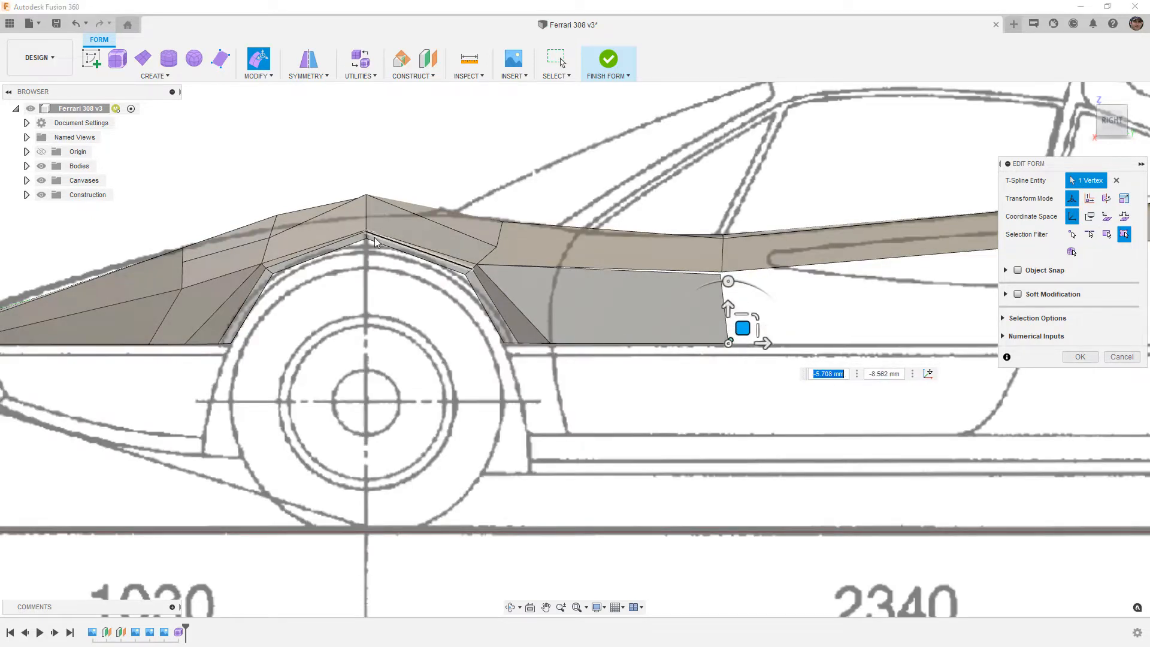
click(42, 180)
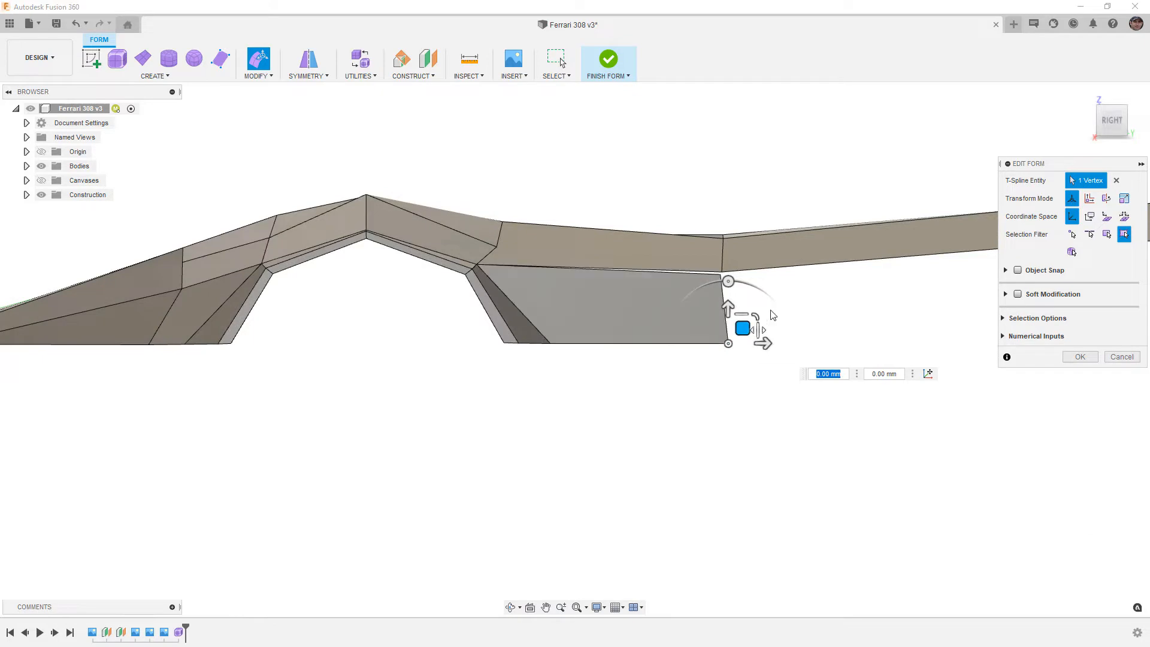
click(1080, 357)
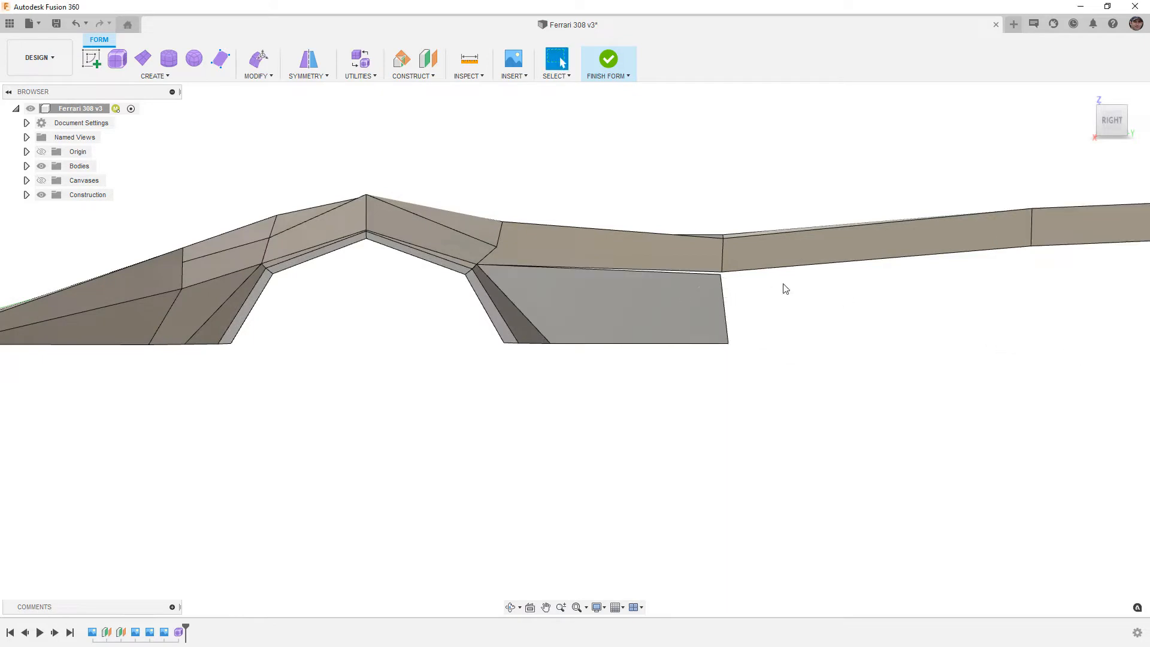
Weld the new side face's upper rear vertex to the adjacent lower vertex of the upper body side, vertex to vertex.
shift+middle_drag(772, 322, 678, 331)
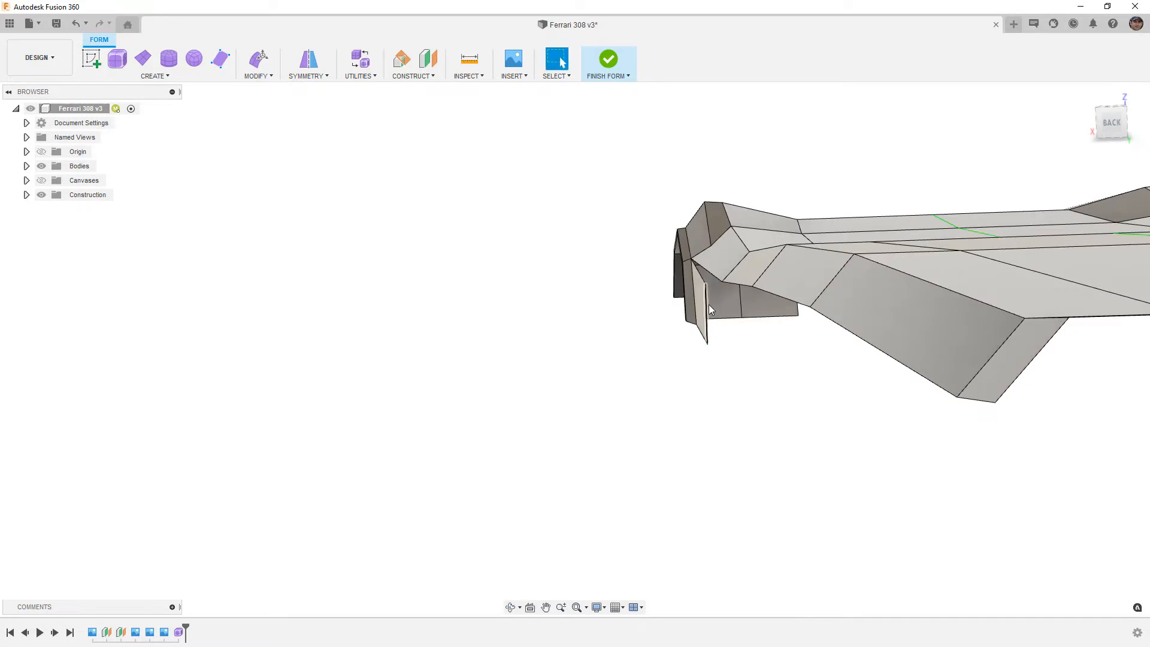
scroll(709, 304, up, 5)
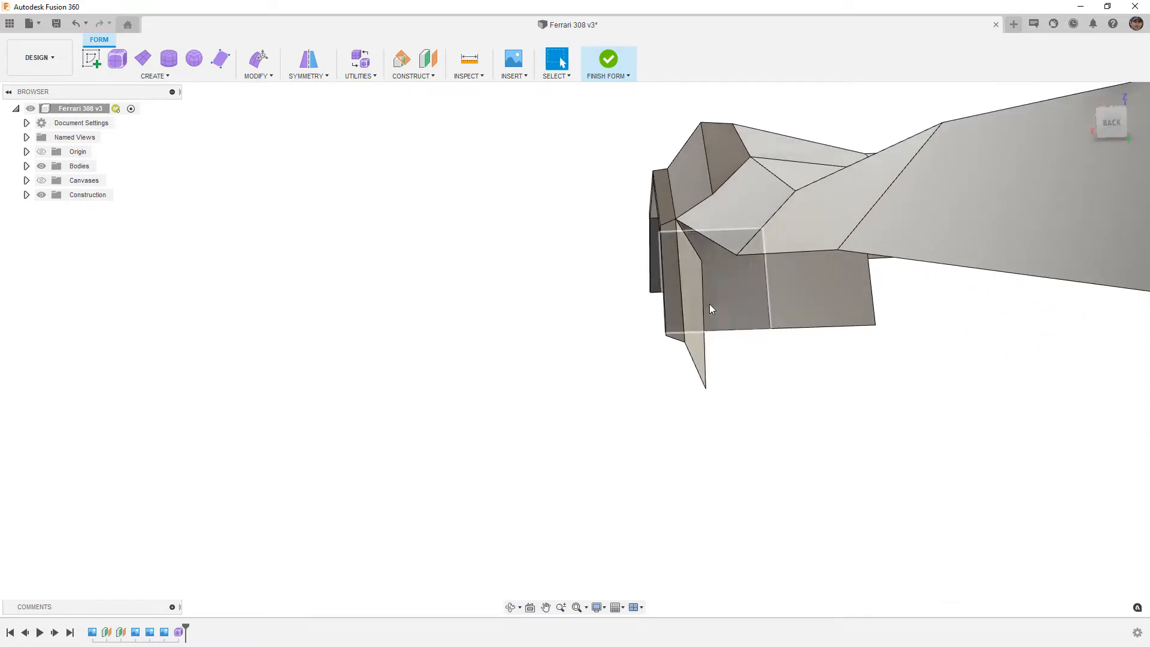
click(261, 76)
click(272, 209)
click(701, 261)
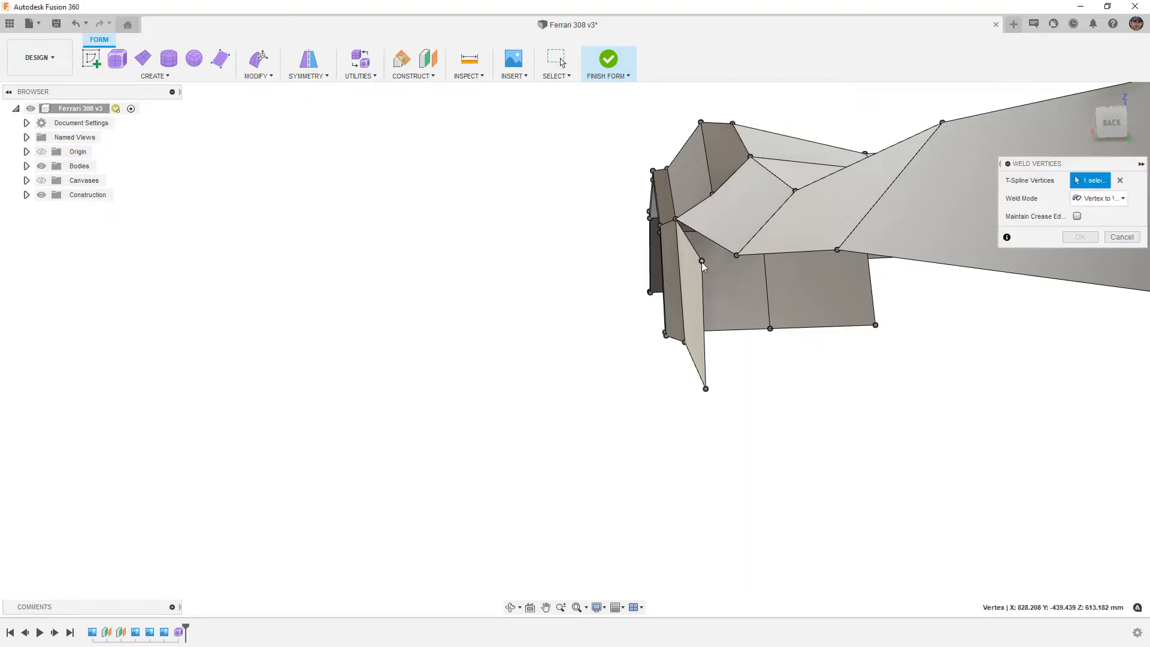
click(737, 256)
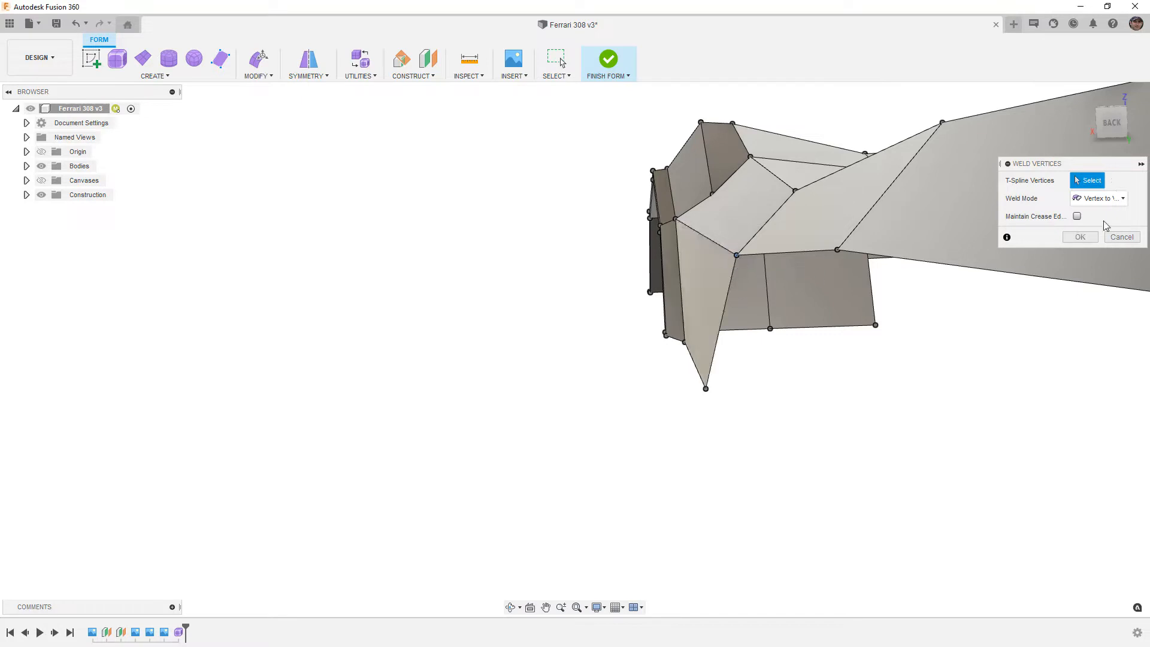
click(1087, 236)
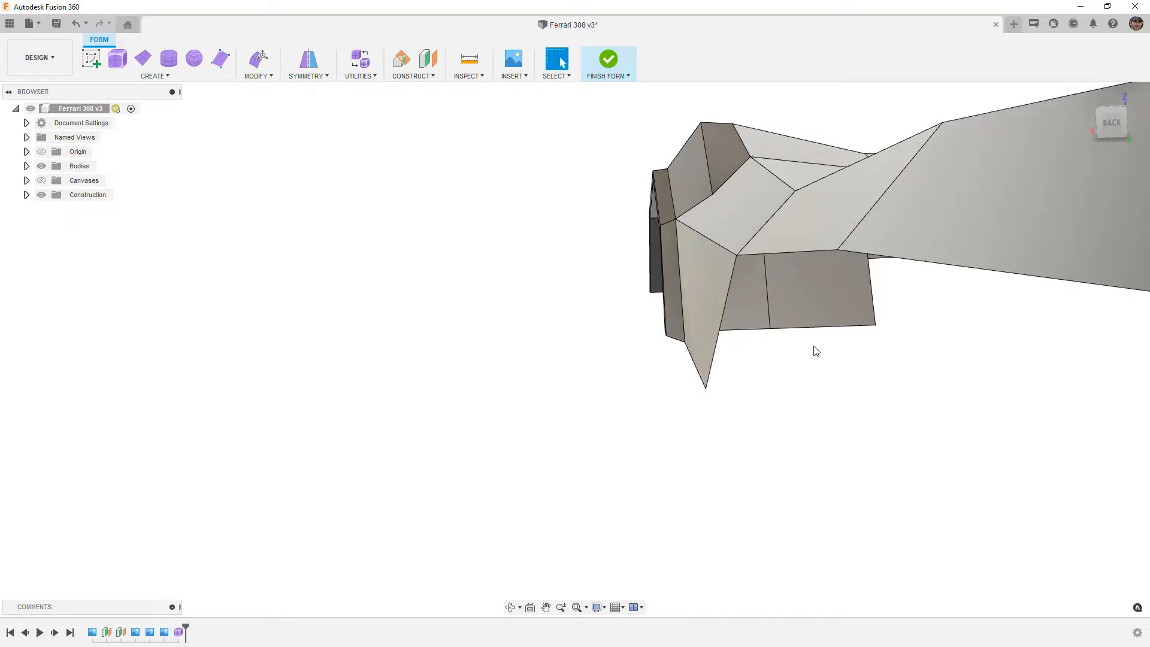
Examine the welded side face and the face above it from behind, in smooth display and in box display.
key(alt+3)
scroll(768, 322, down, 3)
shift+middle_drag(739, 332, 826, 352)
shift+middle_drag(729, 350, 646, 334)
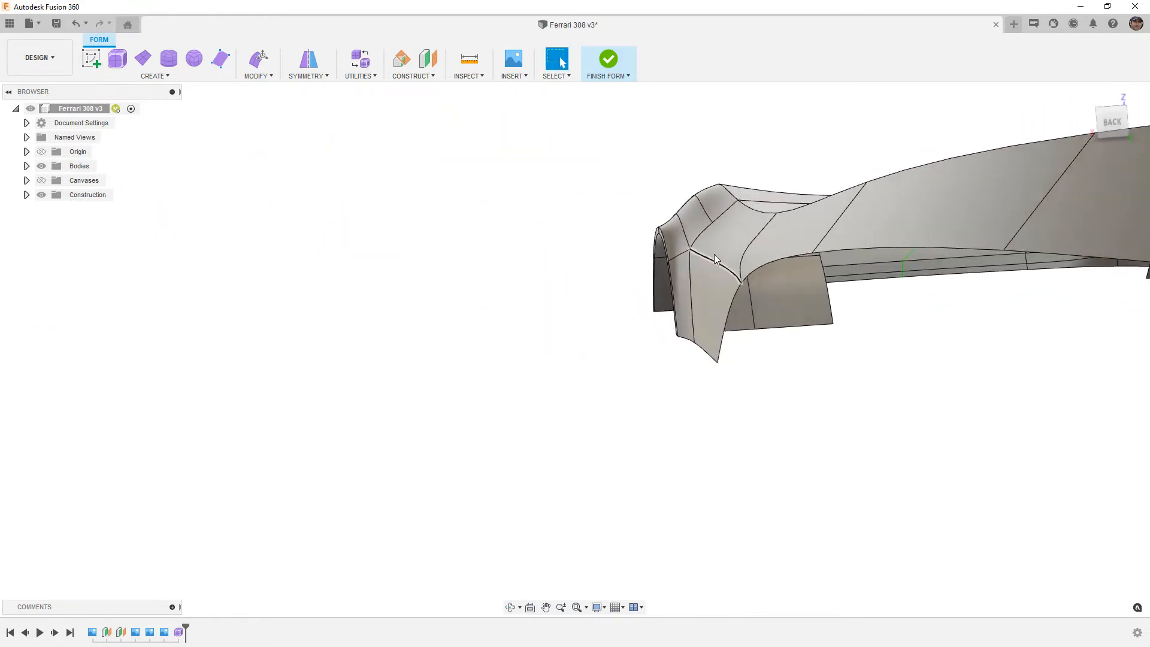
click(749, 218)
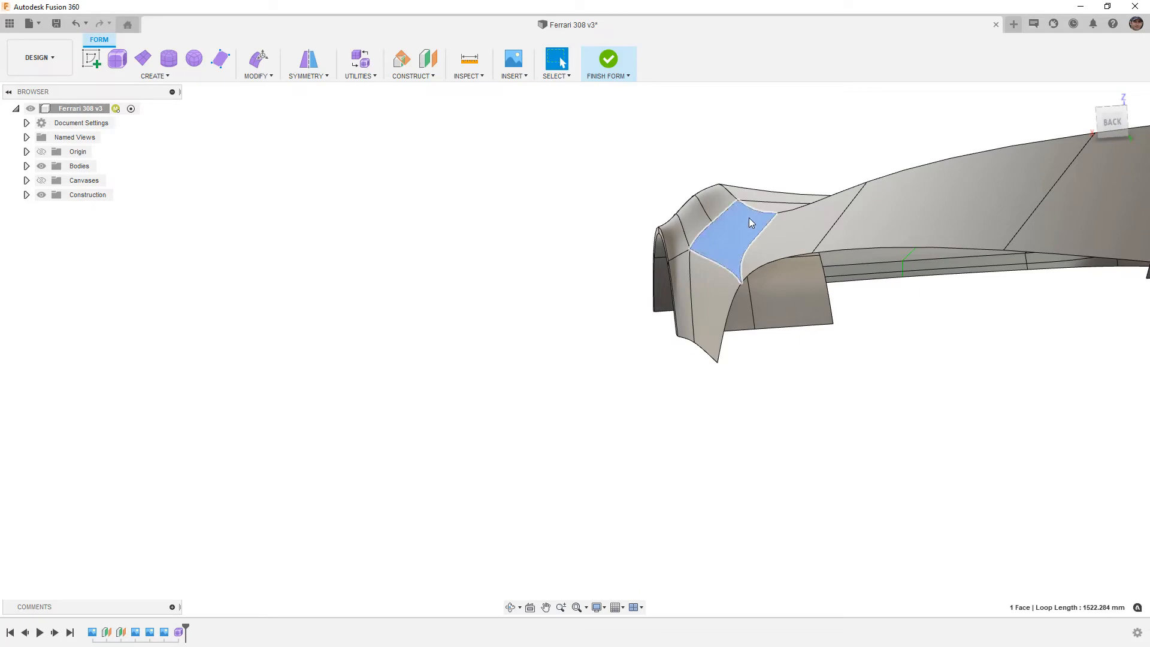
key(alt+1)
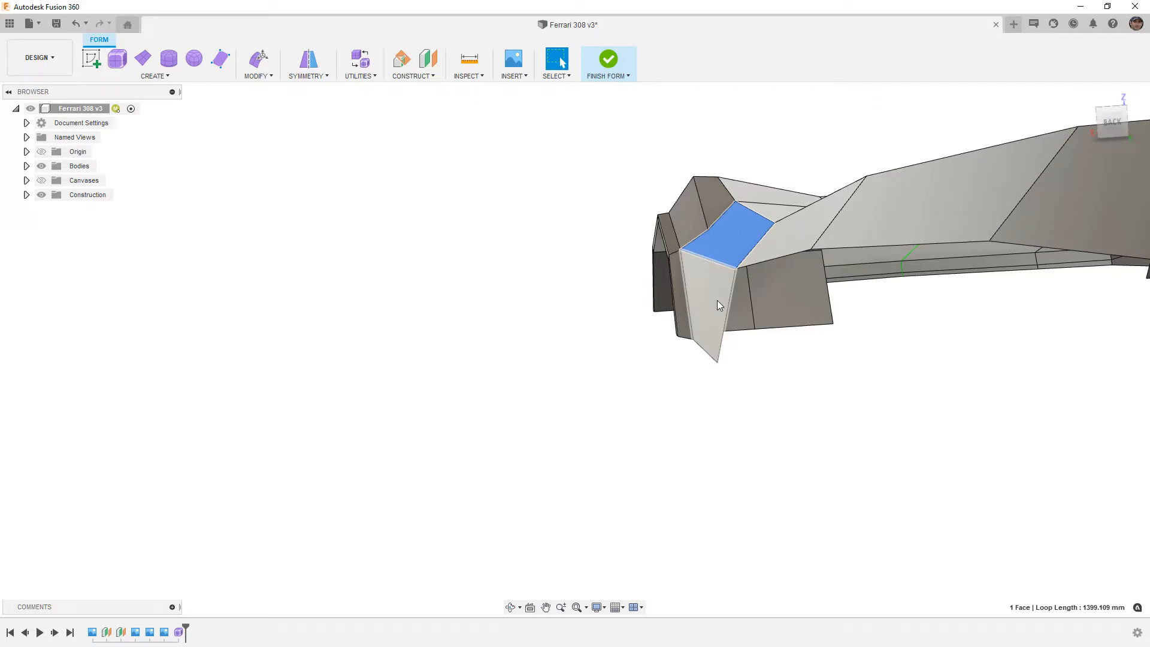
click(772, 360)
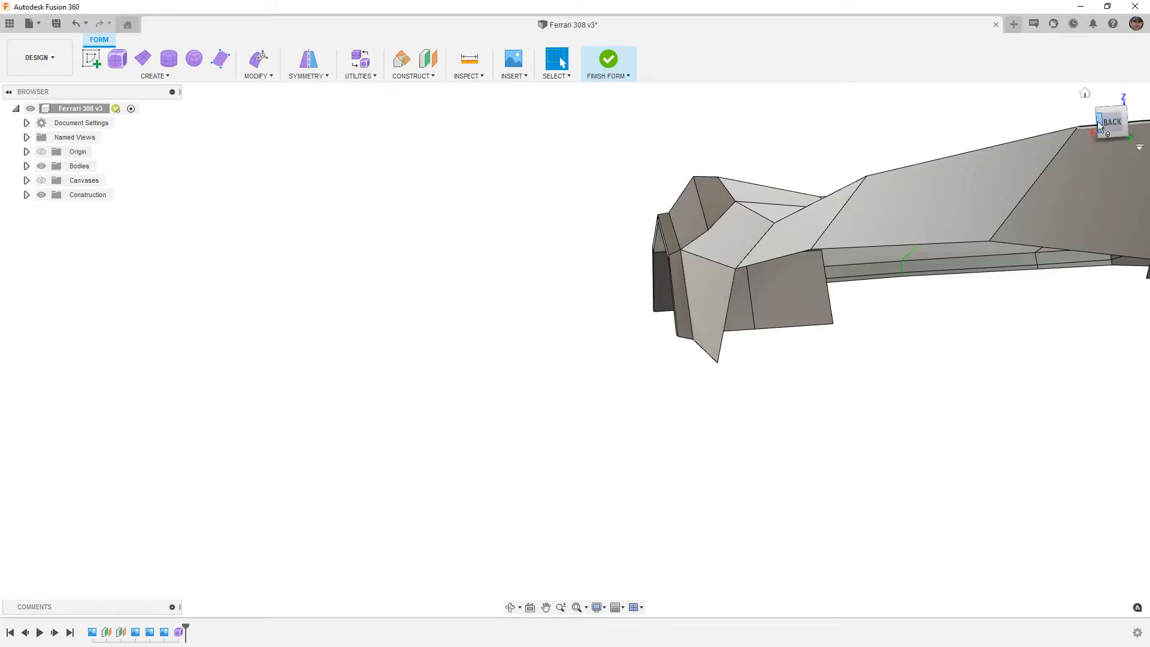
Straighten the three vertices running from the upper body side down to the rear of the front wheel arch, using Fit direction and Control Points.
shift+middle_drag(579, 286, 660, 299)
click(703, 224)
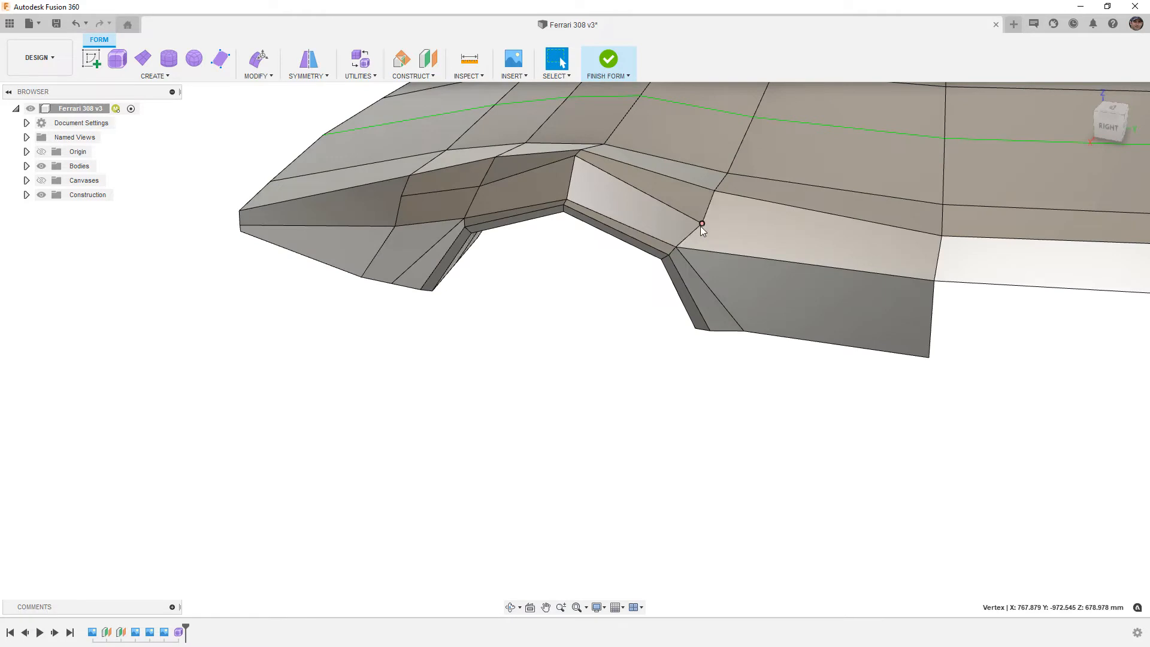
scroll(708, 225, up, 3)
shift+middle_drag(707, 225, 519, 336)
click(519, 337)
click(290, 187)
click(257, 76)
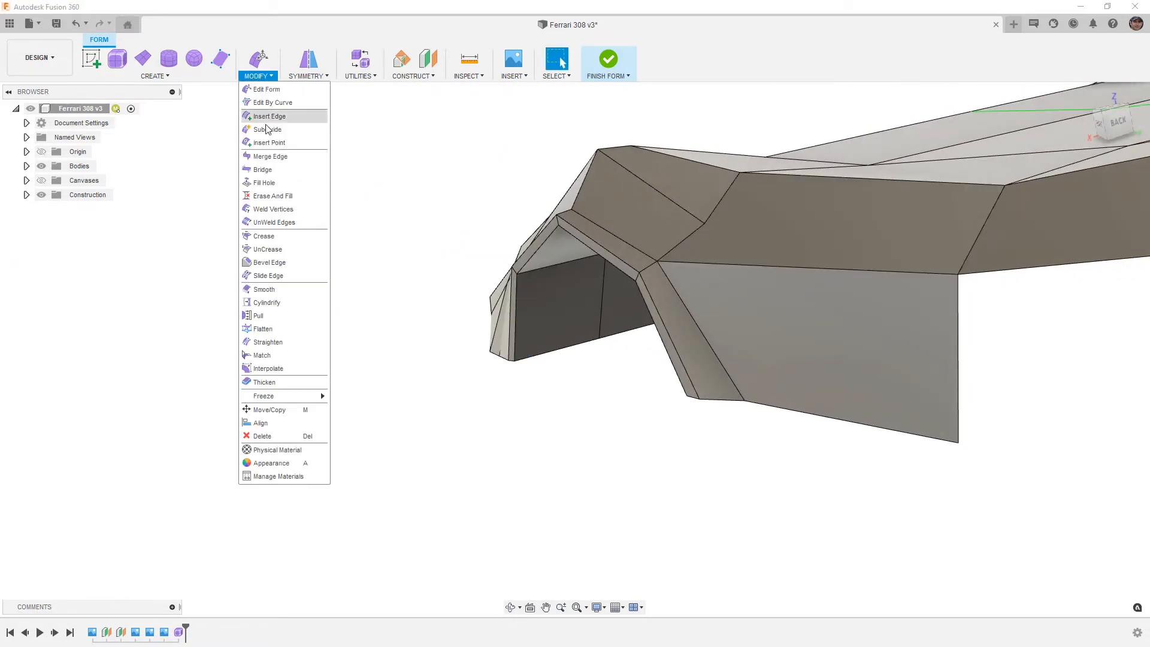
click(291, 342)
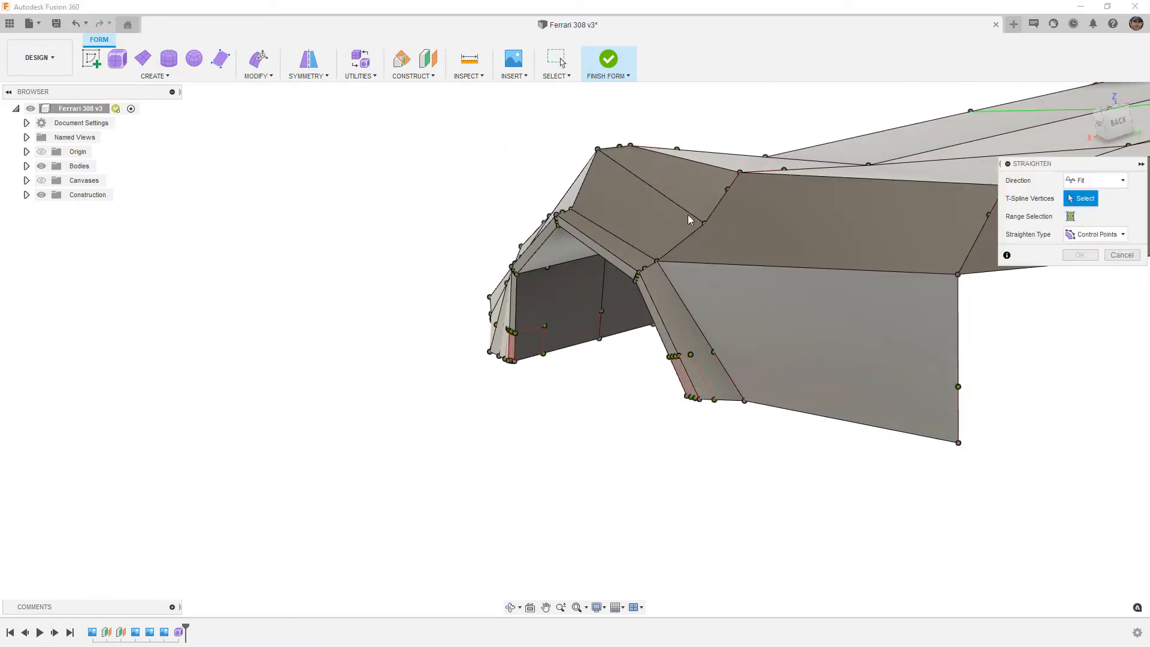
click(739, 173)
click(704, 224)
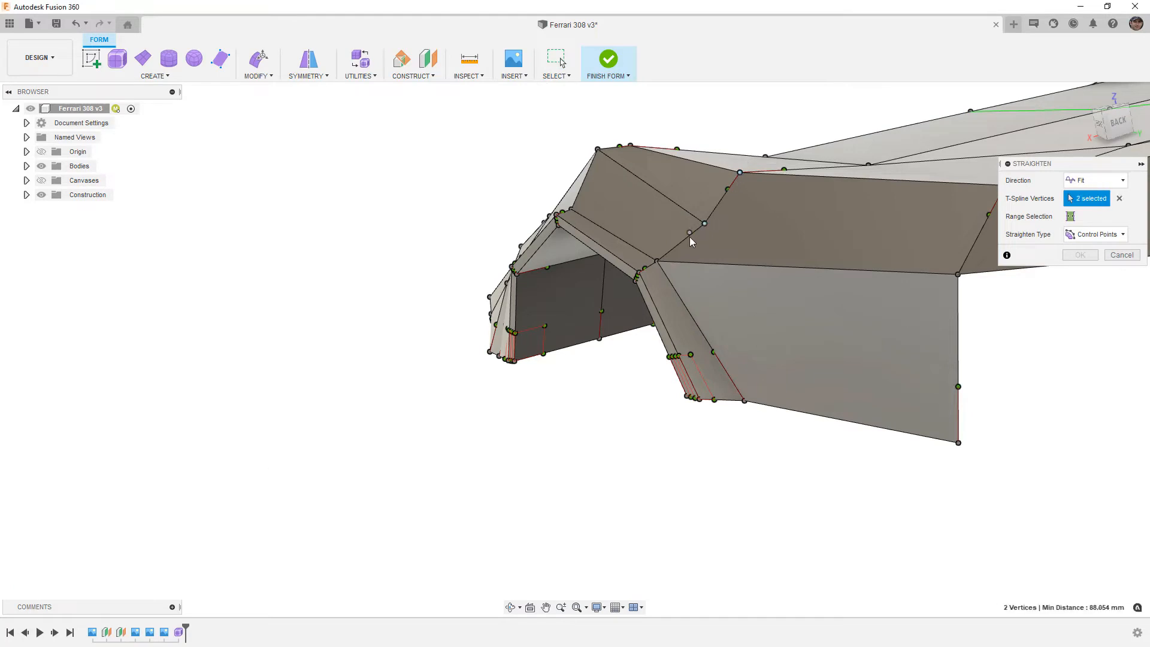
click(657, 262)
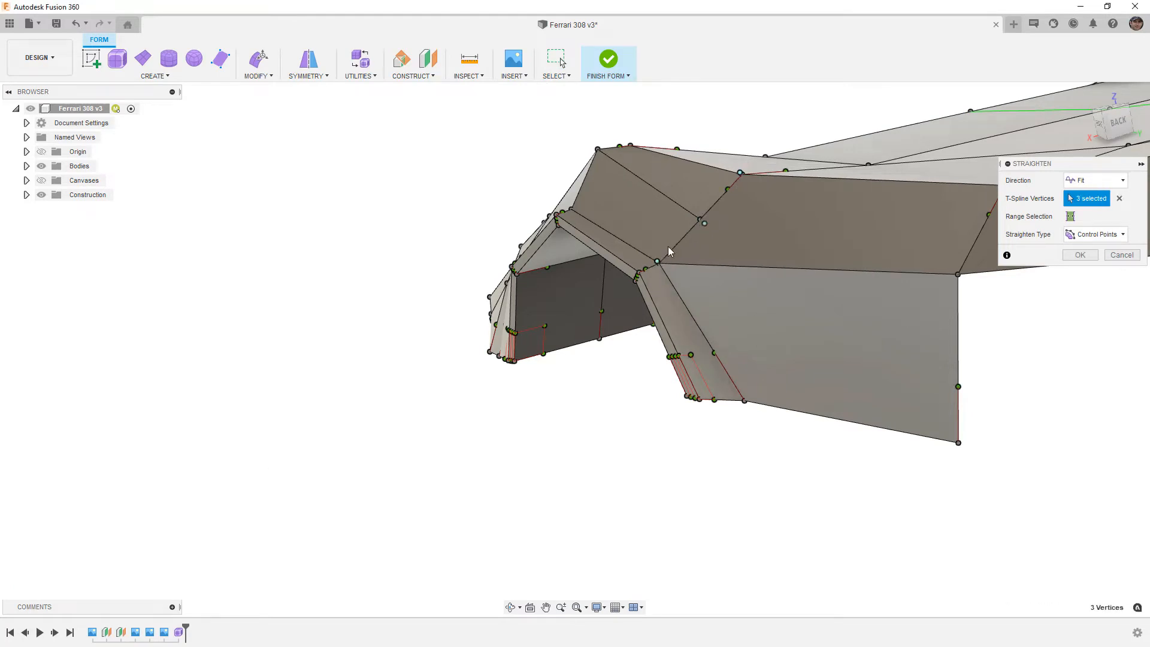
key(alt+3)
mouse_move(714, 321)
shift+middle_down()
mouse_move(683, 318)
mouse_move(731, 328)
shift+middle_up()
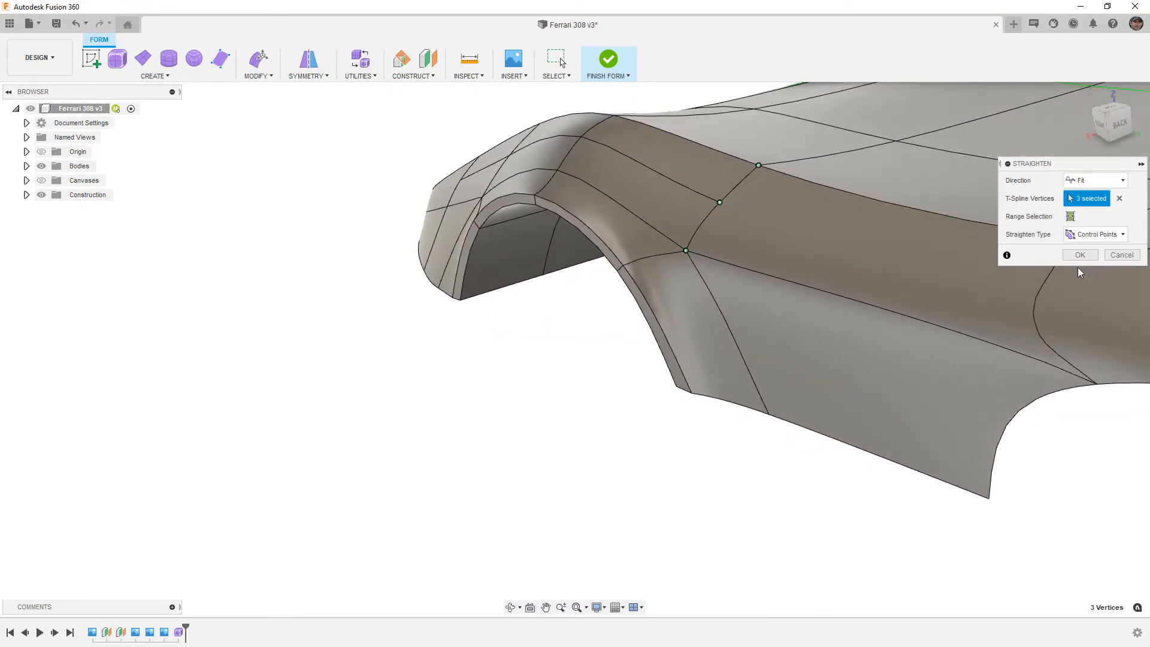
key(alt+1)
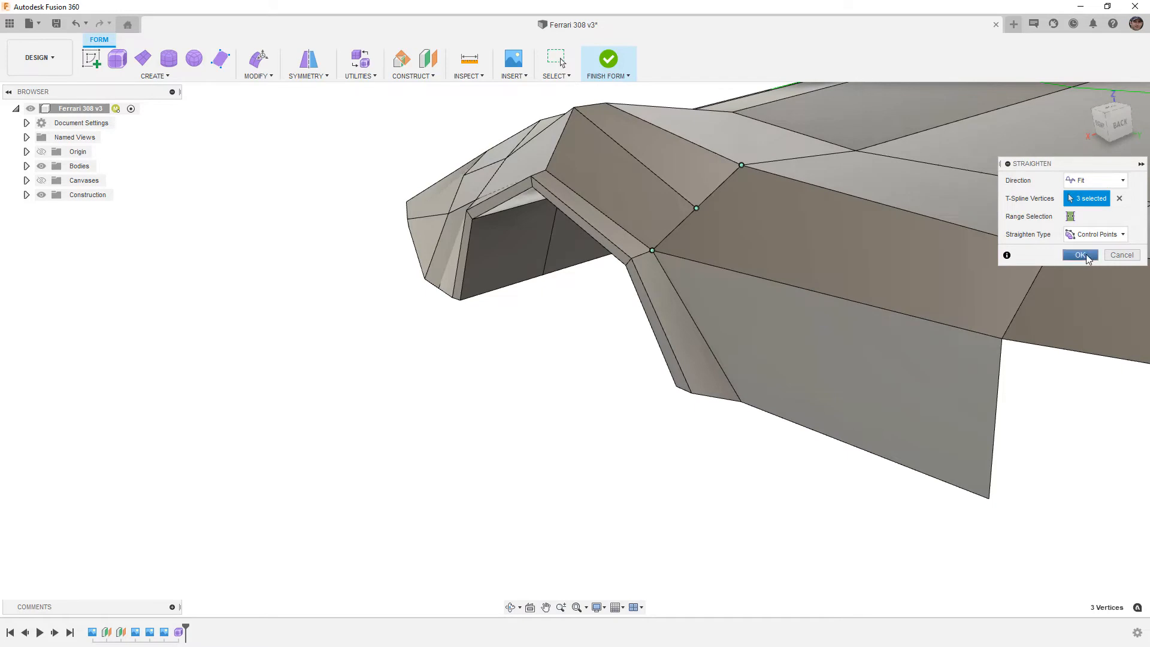
click(1080, 255)
Examine the side faces behind the wheel arch in box display and the whole body profile in the right view and smooth display.
shift+middle_drag(709, 381, 764, 372)
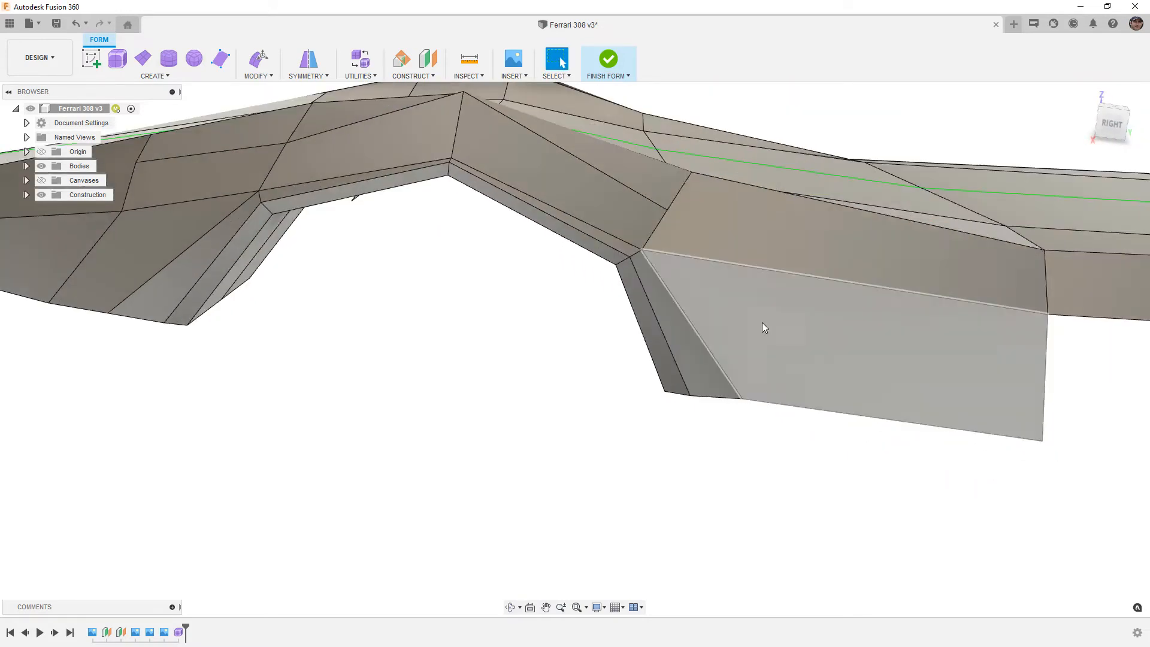
click(738, 234)
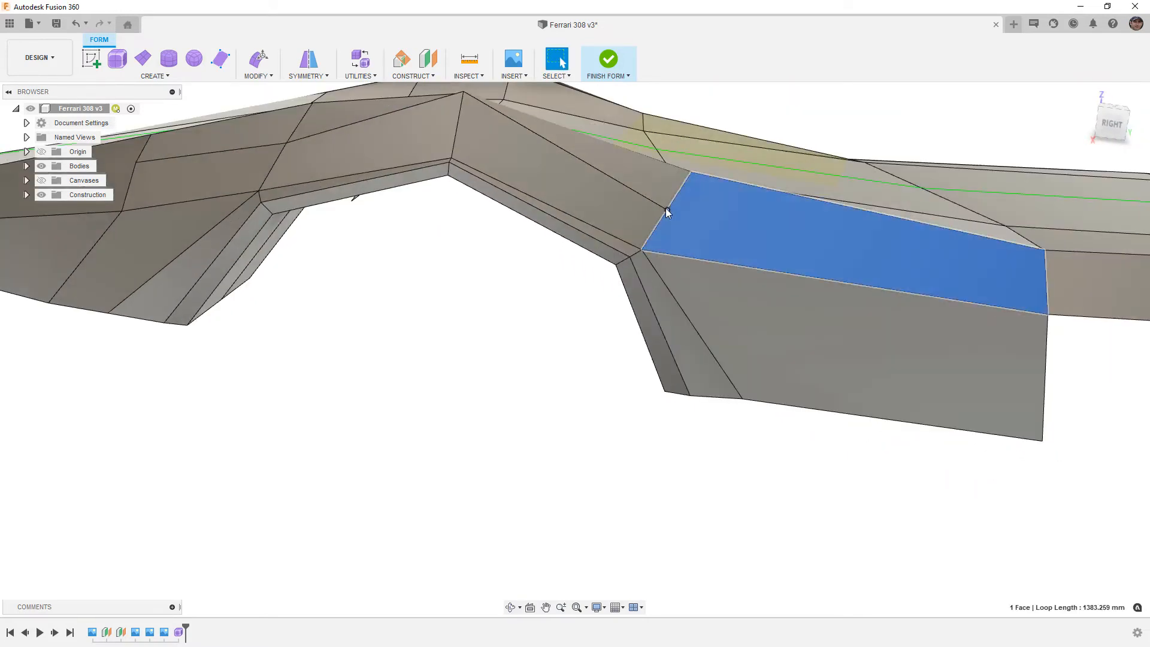
click(729, 473)
scroll(670, 465, down, 5)
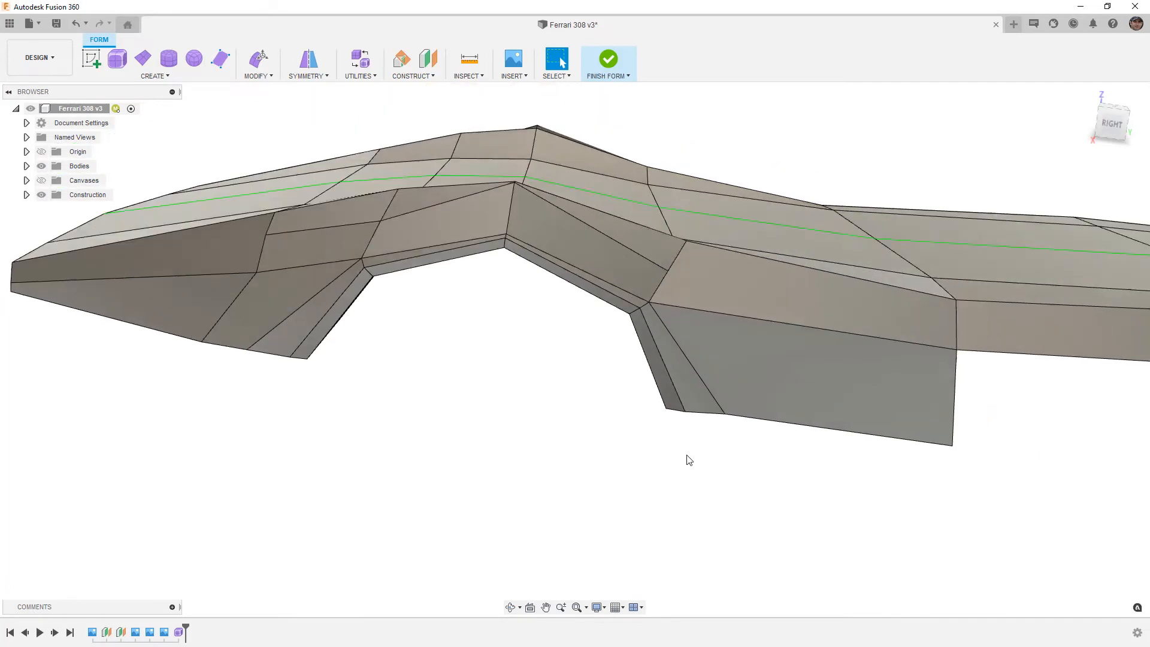
click(1105, 123)
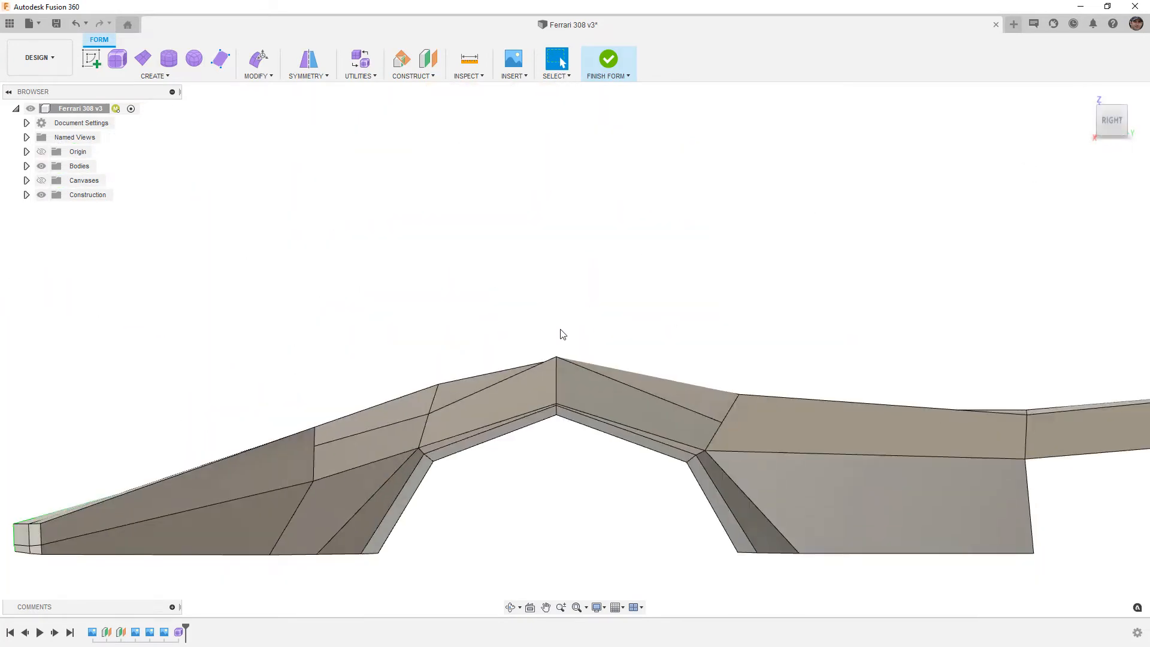
scroll(542, 334, down, 2)
key(alt+3)
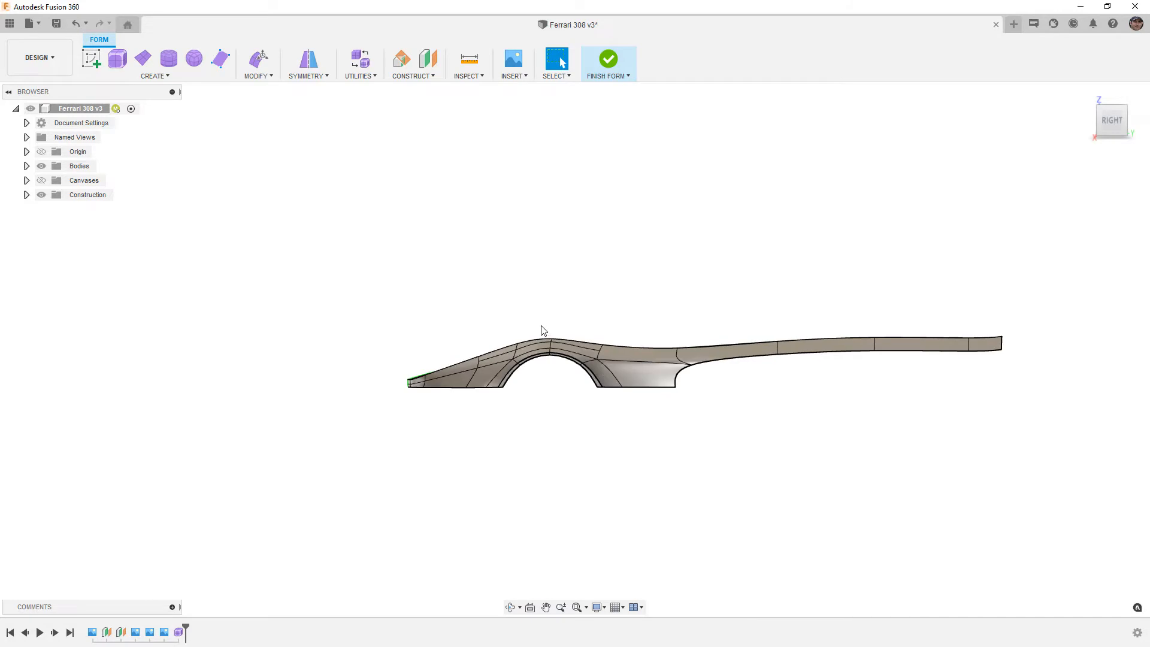
Examine the front fender and wheel arch surfaces from the front in smooth, shaded display without edges.
shift+middle_drag(542, 400, 603, 421)
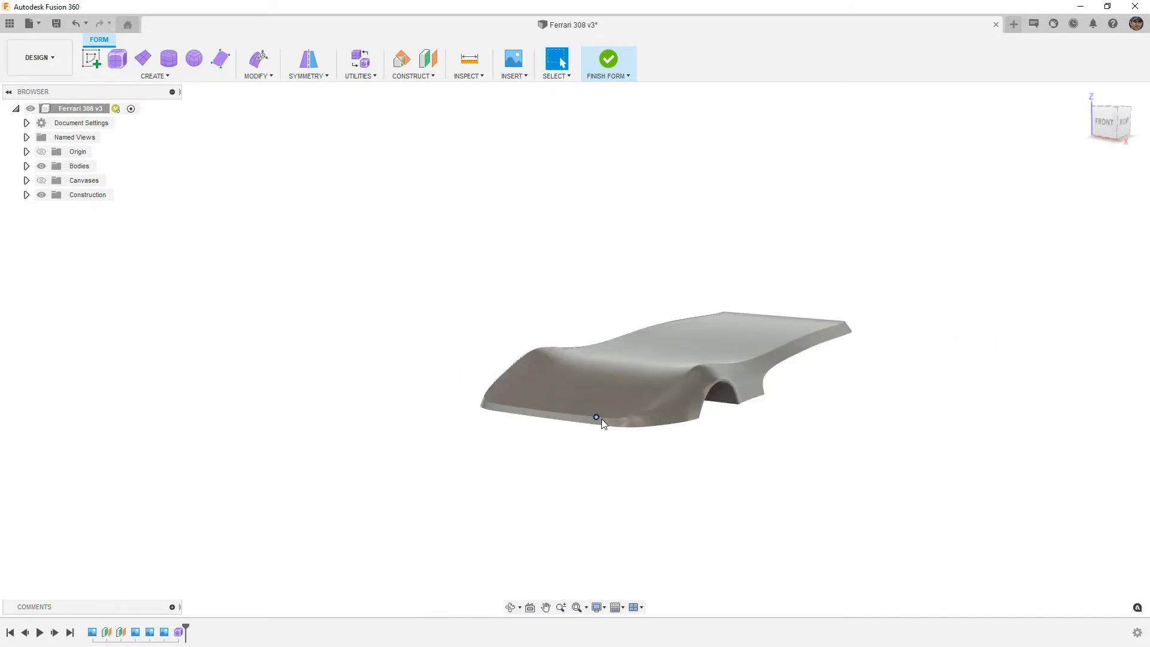
scroll(753, 424, up, 2)
shift+middle_drag(751, 424, 729, 426)
scroll(763, 397, up, 1)
scroll(765, 400, up, 3)
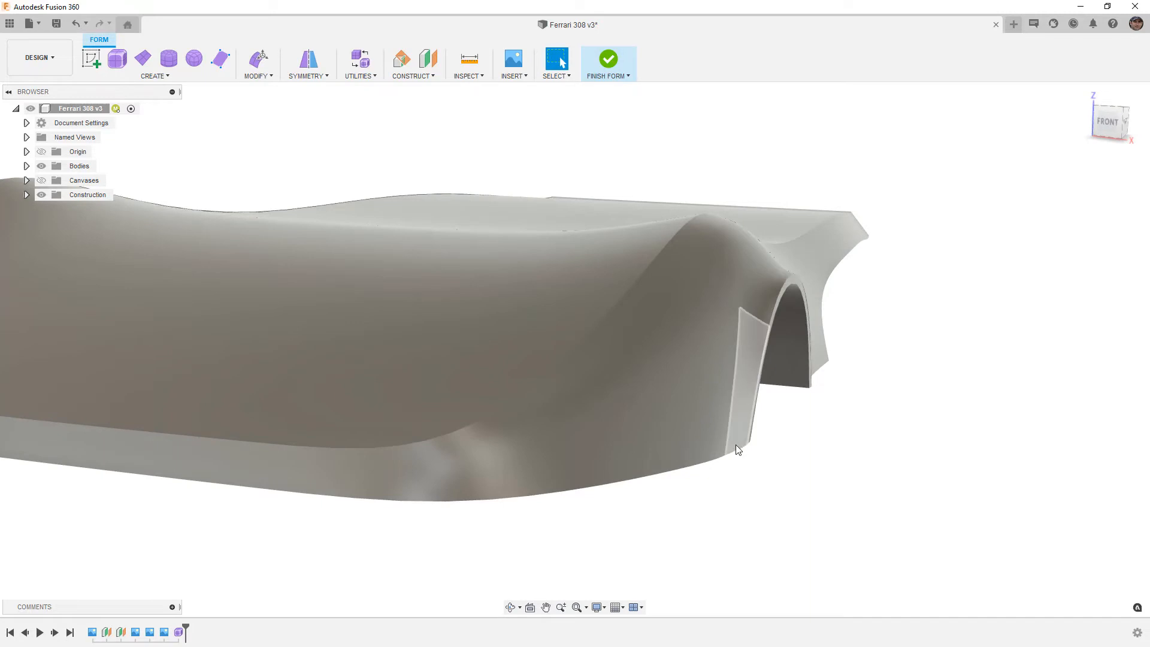
scroll(779, 277, up, 2)
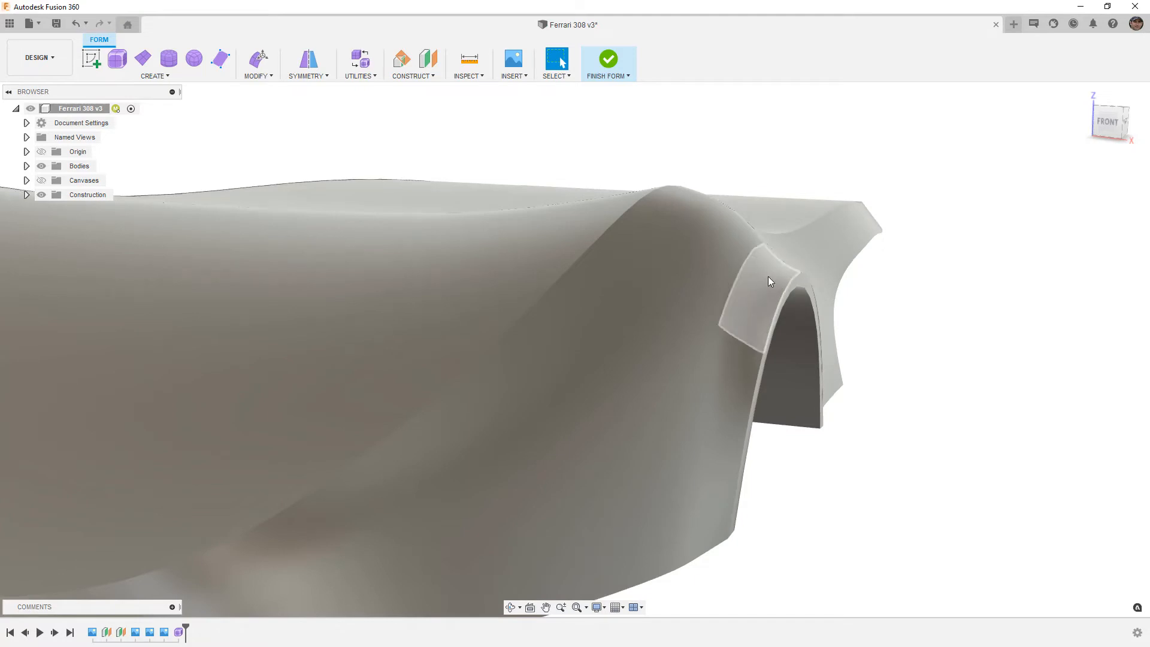
drag(764, 272, 742, 364)
shift+middle_drag(746, 399, 708, 322)
scroll(709, 321, down, 2)
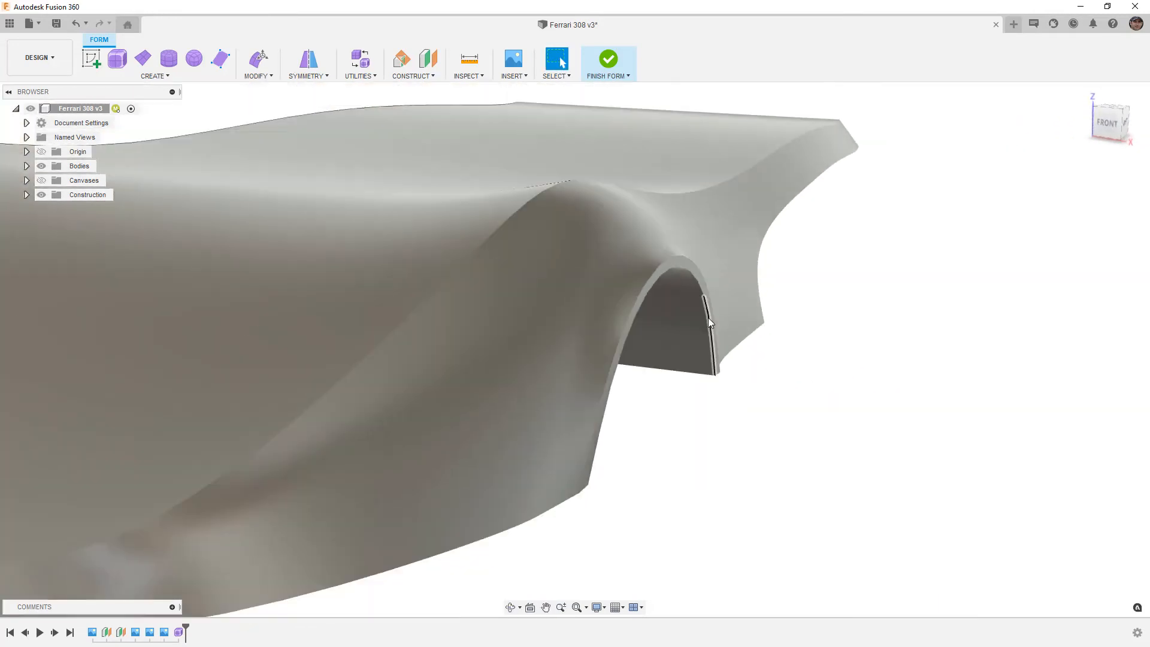
Switch the shaded body back to showing its visible edges and clear the face selected beside the wheel arch.
click(624, 300)
key(ctrl+6)
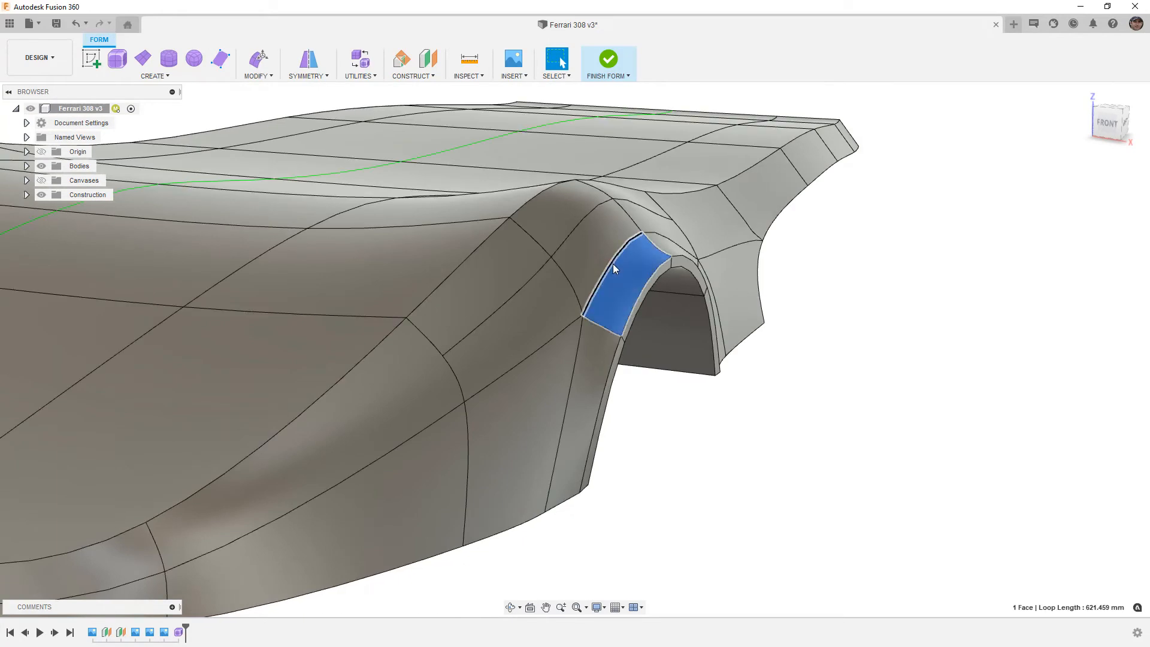
click(688, 444)
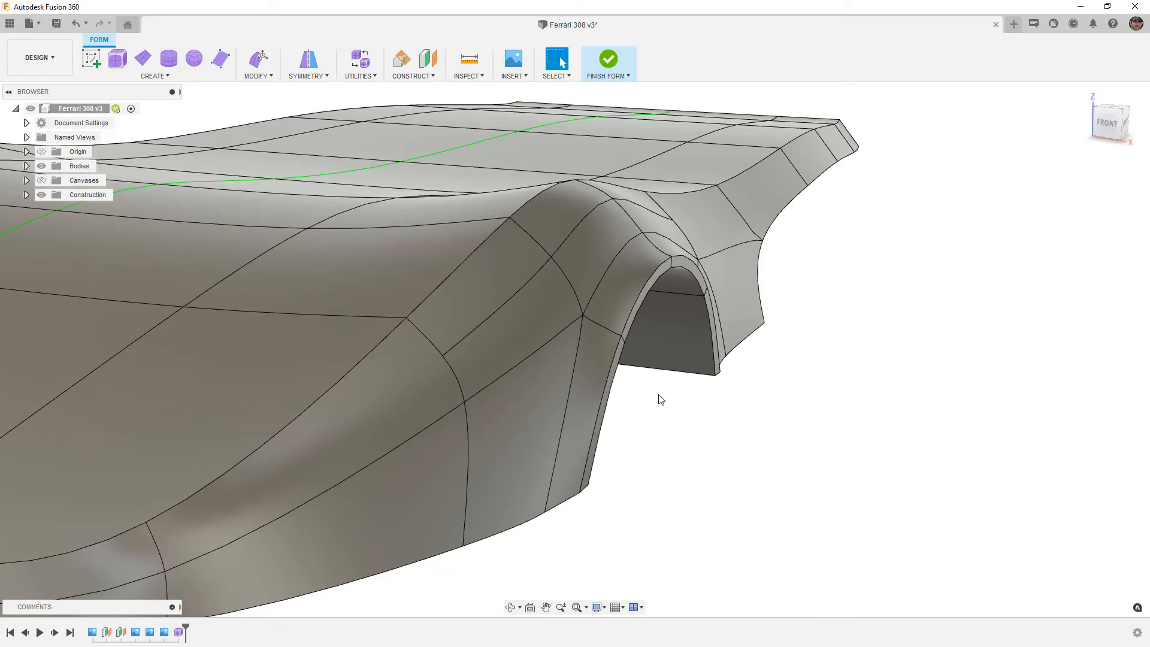
Bring the whole body into view and save the design as a new version with the default description.
scroll(659, 399, down, 2)
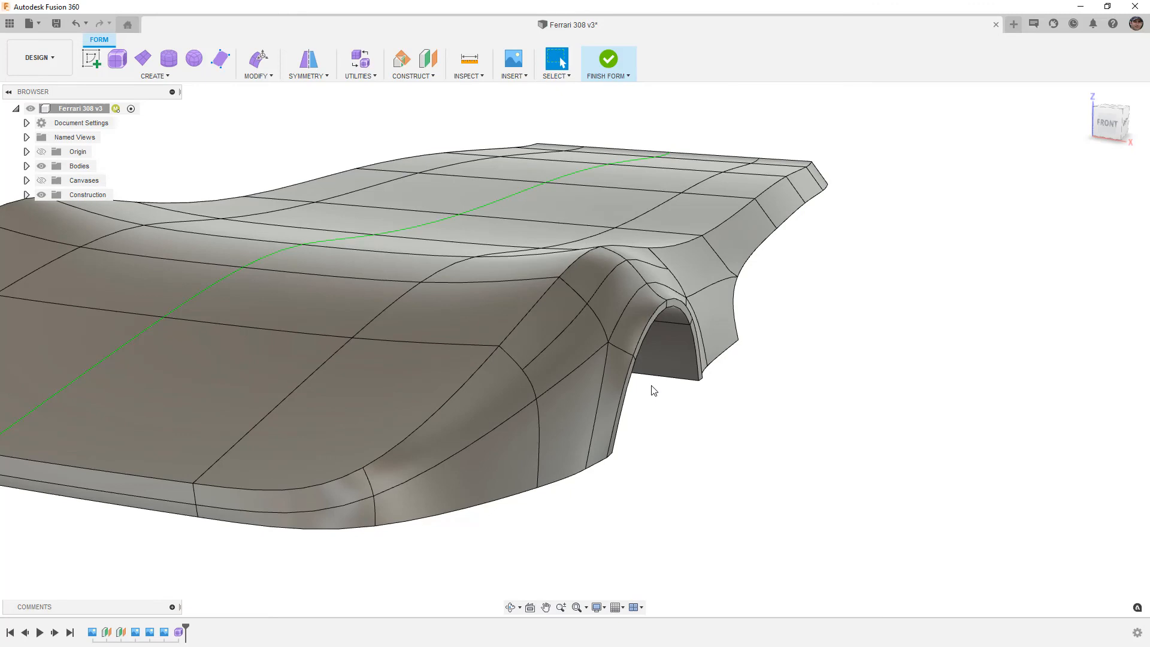
scroll(834, 396, down, 2)
middle_drag(780, 448, 778, 415)
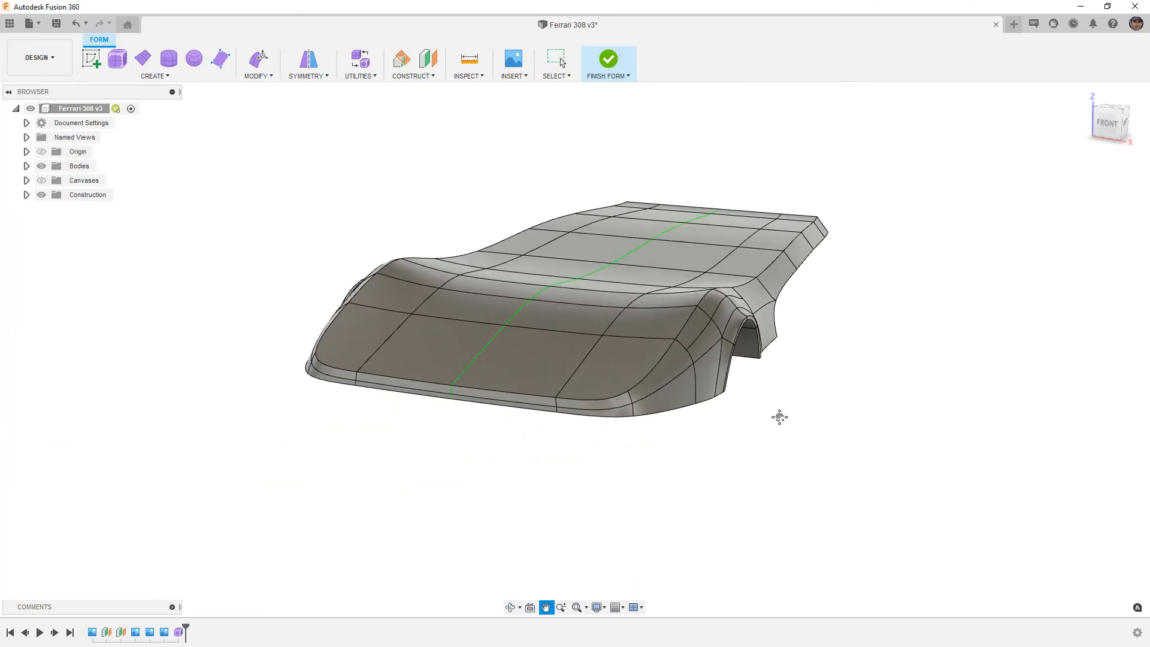
click(57, 24)
click(554, 358)
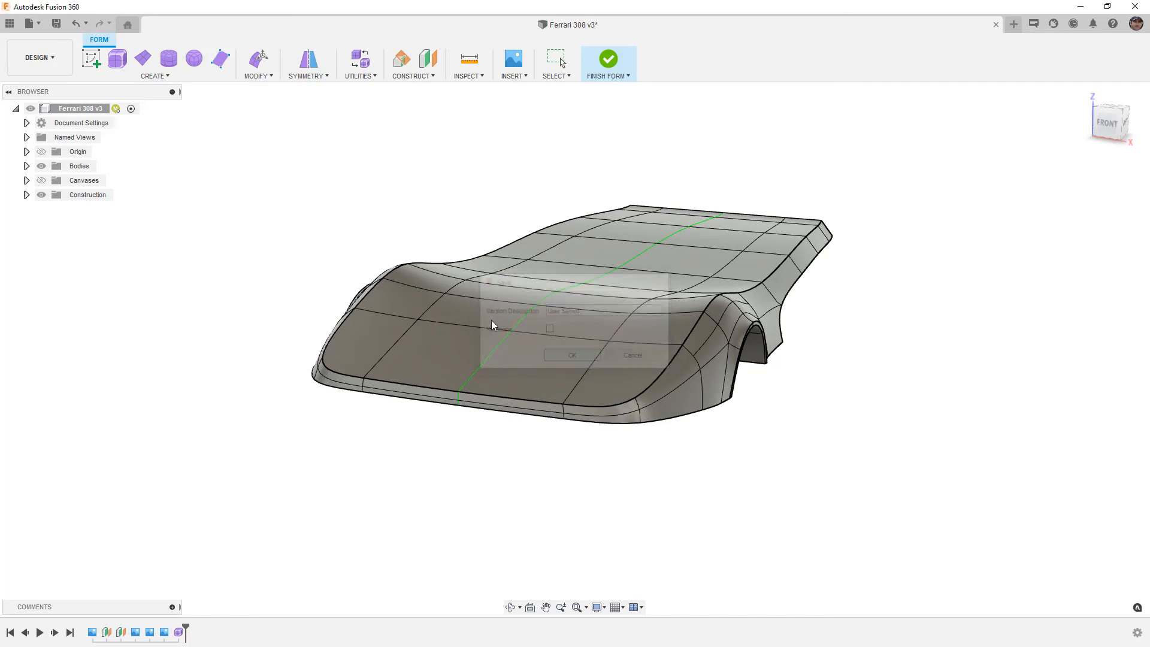